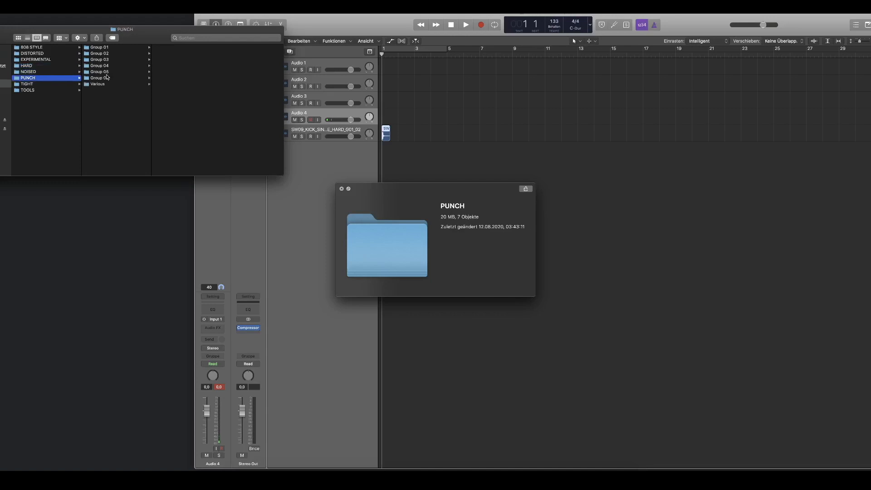
# Step: Audition the kick samples in Group 01 through Group 05 of the PUNCH folder
pyautogui.press('Right')
pyautogui.press('Right')
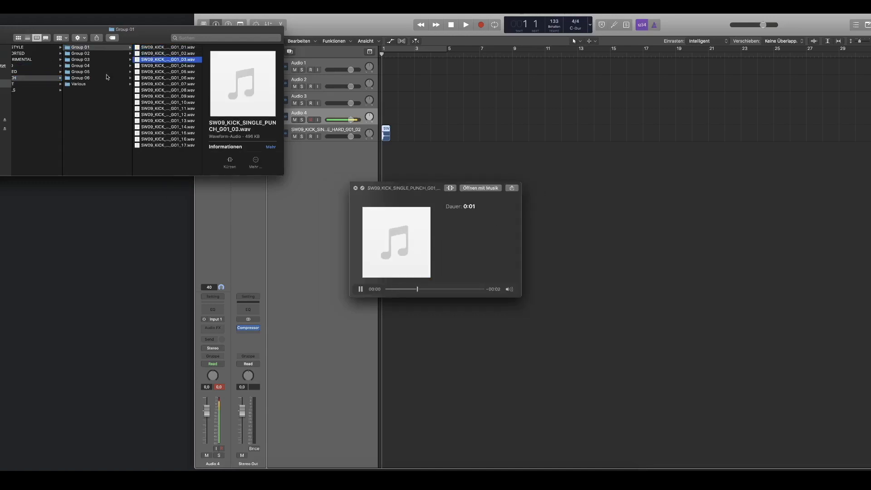
pyautogui.press('Left')
pyautogui.press('Down')
pyautogui.press('Right')
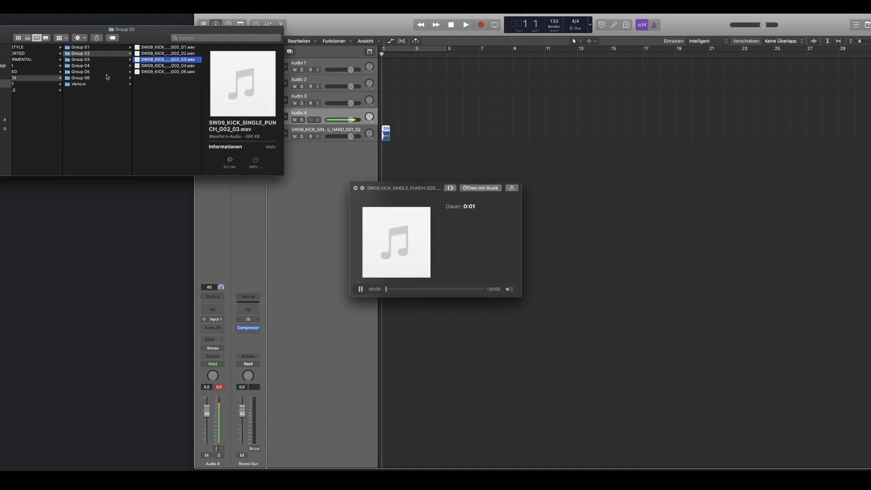
pyautogui.press('Left')
pyautogui.press('Right')
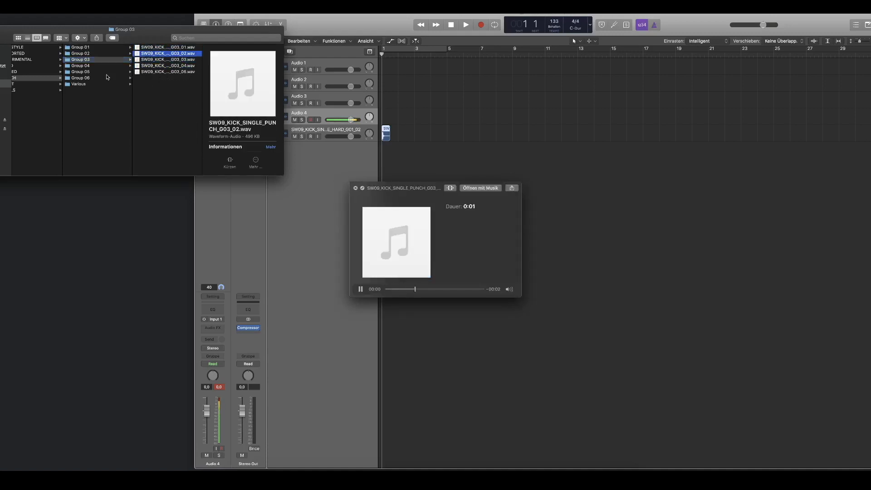
pyautogui.press('Left')
pyautogui.press('Down')
pyautogui.press('Right')
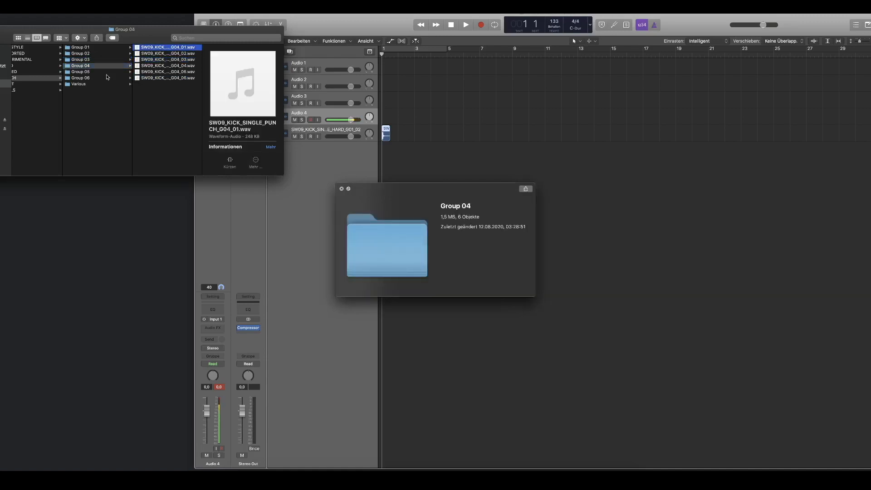
pyautogui.press('Down')
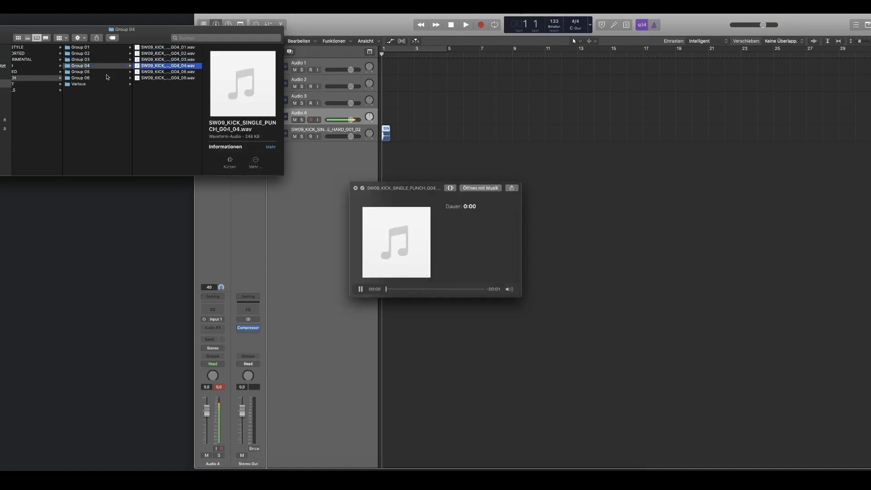
pyautogui.press('Left')
pyautogui.press('Down')
pyautogui.press('Right')
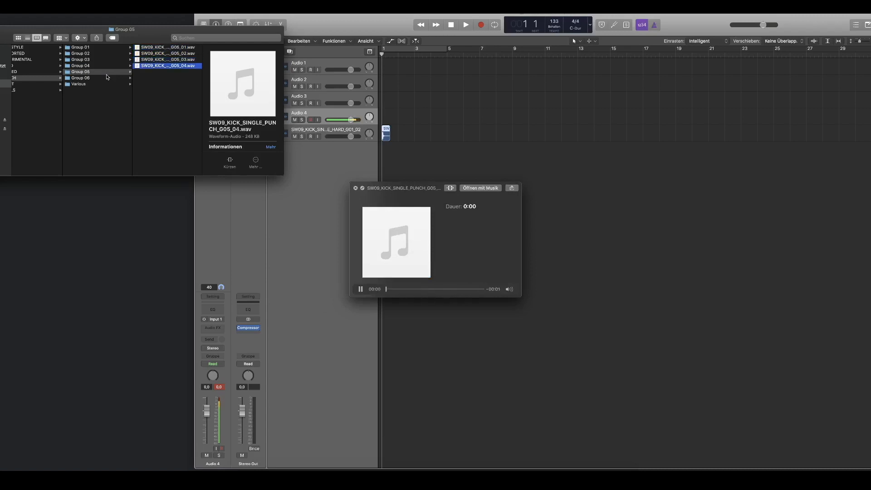
# Step: Audition the Various folder's kicks and place SW09_KICK_SINGLE_PUNCH_Various_03.wav at bar 1 on a new track below the hard kick
pyautogui.press('Left')
pyautogui.press('Down')
pyautogui.press('Down')
pyautogui.press('Right')
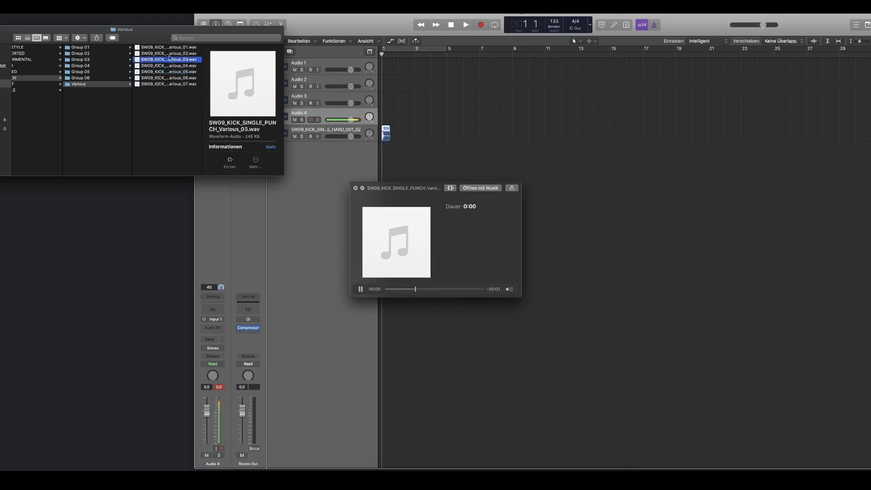
pyautogui.moveTo(165, 62); pyautogui.dragTo(385, 150)
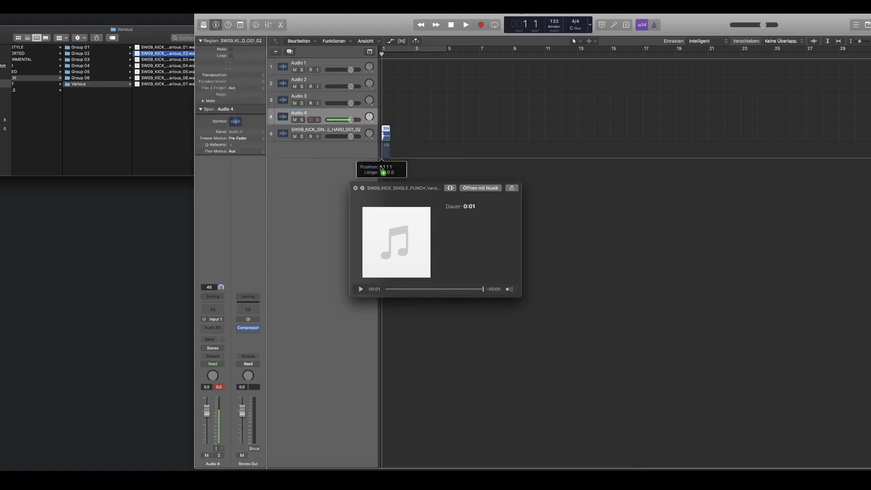
# Step: Shorten both kick regions to one beat by overlapping them with copies at beat 2 and deleting those copies
pyautogui.click(309, 133)
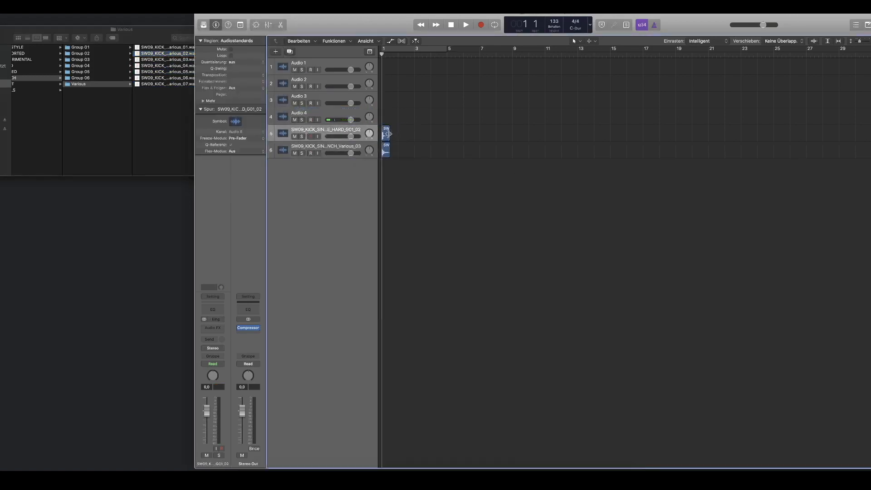
pyautogui.press('super+Right')
pyautogui.press('super+Right')
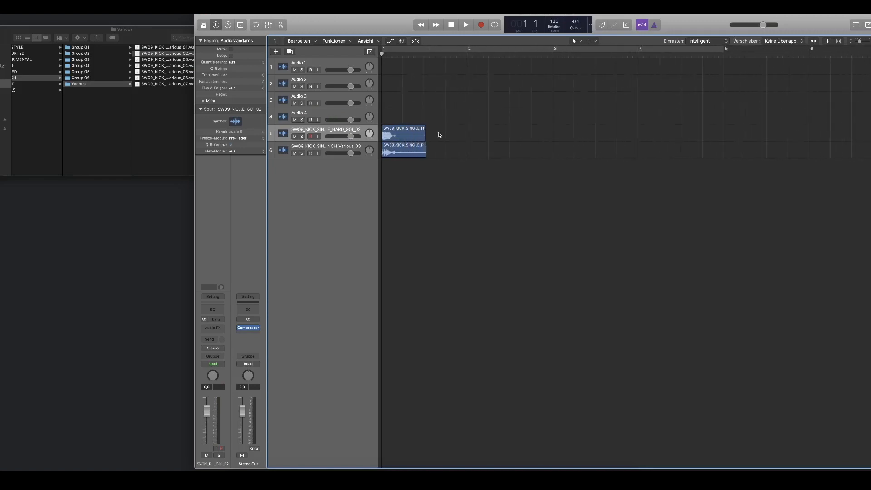
pyautogui.press('space')
pyautogui.press('space')
pyautogui.moveTo(441, 131); pyautogui.dragTo(420, 131)
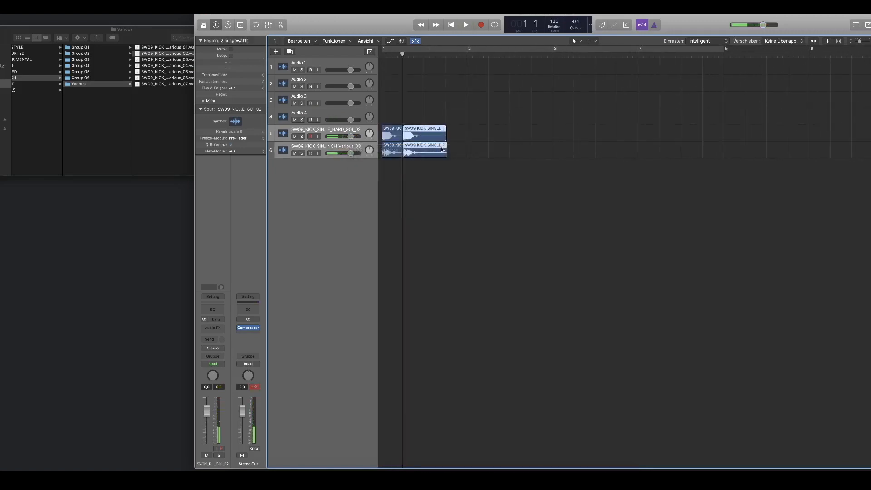
pyautogui.press('BackSpace')
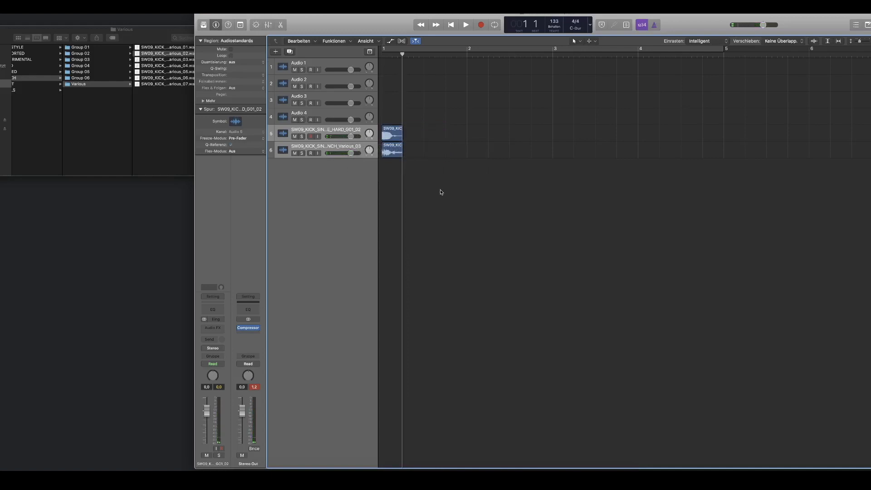
# Step: Add a short fade-out to the end of the punch kick region with the Fade tool
pyautogui.click(596, 43)
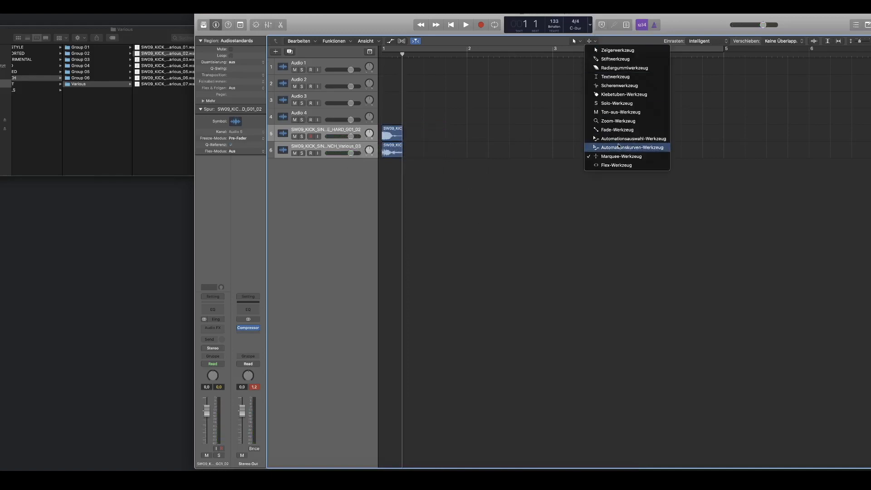
pyautogui.click(610, 131)
pyautogui.moveTo(420, 166); pyautogui.dragTo(429, 164)
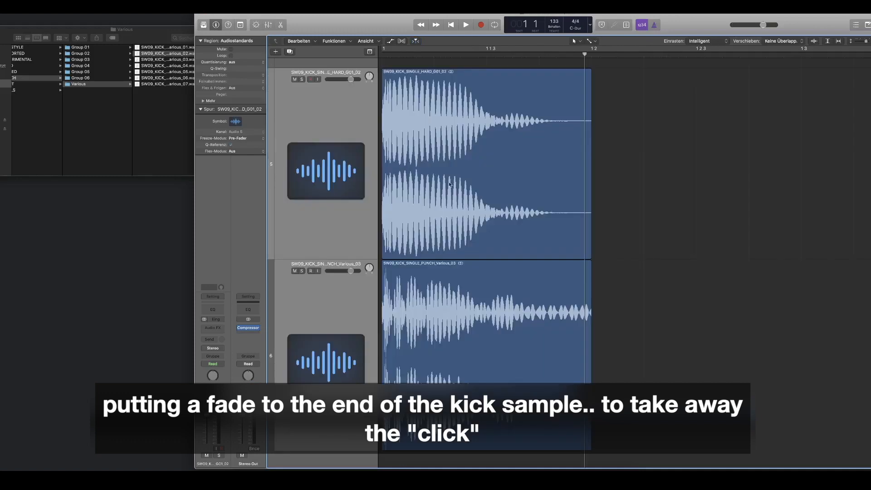
pyautogui.click(590, 429)
pyautogui.moveTo(572, 431); pyautogui.dragTo(568, 430)
pyautogui.keyDown('ctrl'); pyautogui.keyDown('alt'); pyautogui.click(608, 410); pyautogui.keyUp('alt'); pyautogui.keyUp('ctrl')
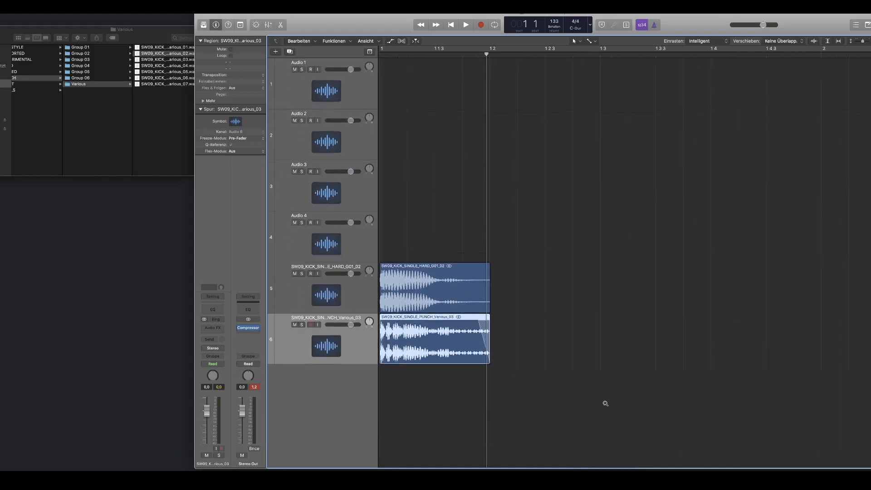
# Step: Duplicate both kick regions onto the second beat and play them back
pyautogui.moveTo(506, 316); pyautogui.dragTo(525, 272)
pyautogui.keyDown('ctrl'); pyautogui.keyDown('alt'); pyautogui.click(526, 241); pyautogui.keyUp('alt'); pyautogui.keyUp('ctrl')
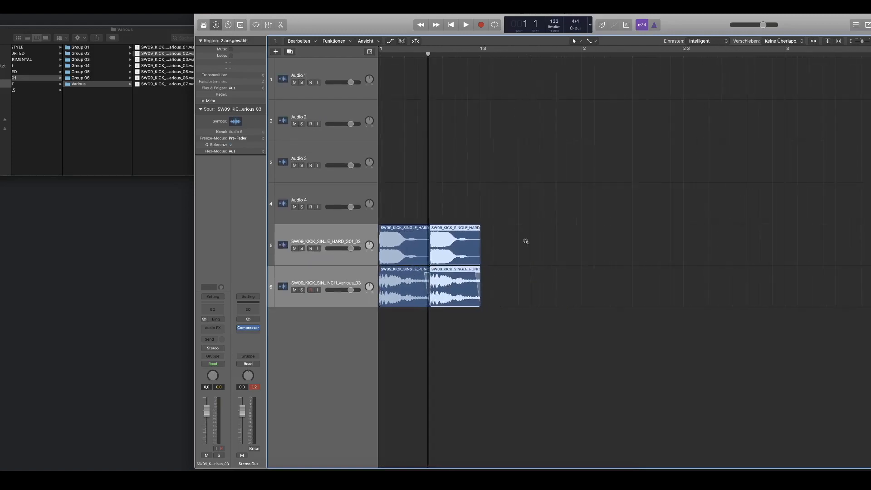
pyautogui.click(428, 47)
pyautogui.press('space')
pyautogui.press('space')
# Step: Keep duplicating the kick regions until both tracks fill bars 1 to 4, and play the cycled section
pyautogui.moveTo(500, 298); pyautogui.dragTo(501, 248)
pyautogui.keyDown('ctrl'); pyautogui.keyDown('alt'); pyautogui.click(501, 249); pyautogui.keyUp('alt'); pyautogui.keyUp('ctrl')
pyautogui.moveTo(412, 261); pyautogui.dragTo(393, 265)
pyautogui.moveTo(393, 222); pyautogui.dragTo(484, 222)
pyautogui.moveTo(586, 202); pyautogui.dragTo(384, 255)
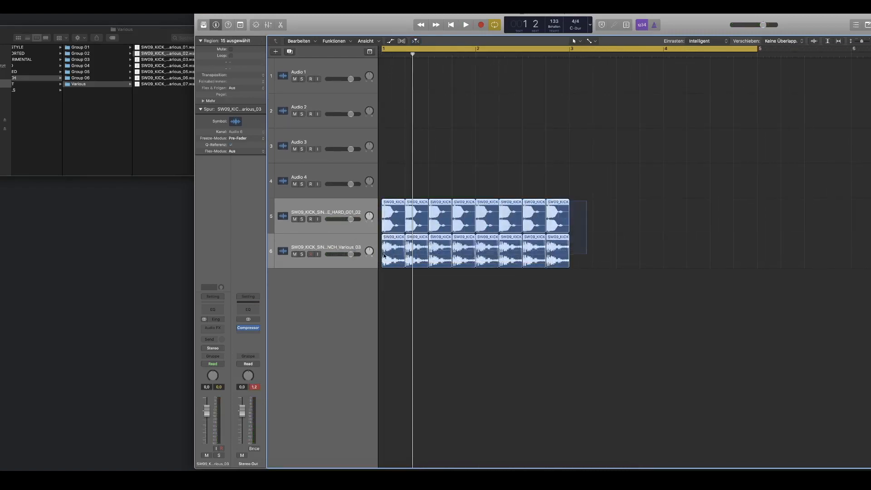
pyautogui.moveTo(393, 225); pyautogui.dragTo(579, 224)
pyautogui.press('space')
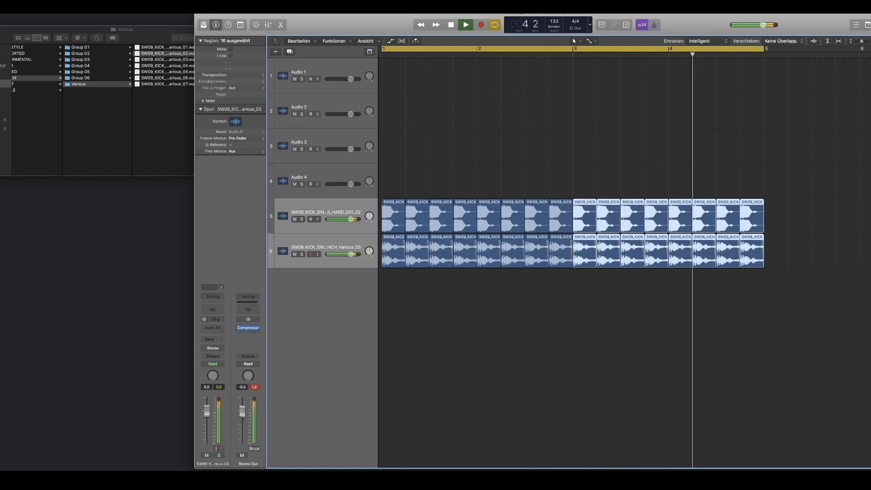
# Step: Mute the punch kick track, solo the hard kick track and start playback
pyautogui.click(294, 254)
pyautogui.click(295, 219)
pyautogui.click(322, 206)
pyautogui.click(302, 219)
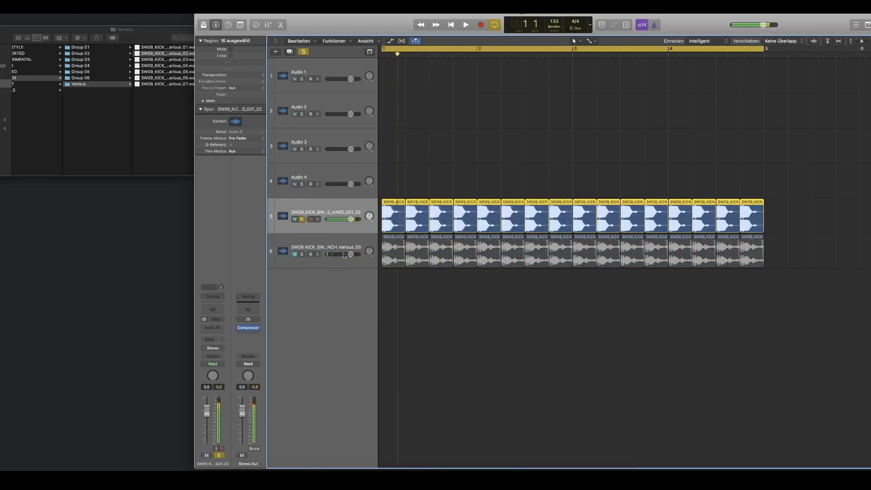
pyautogui.press('space')
# Step: Insert a Limiter on the Stereo Out with the For Classical Music preset and set its gain to +2.5 dB
pyautogui.click(245, 336)
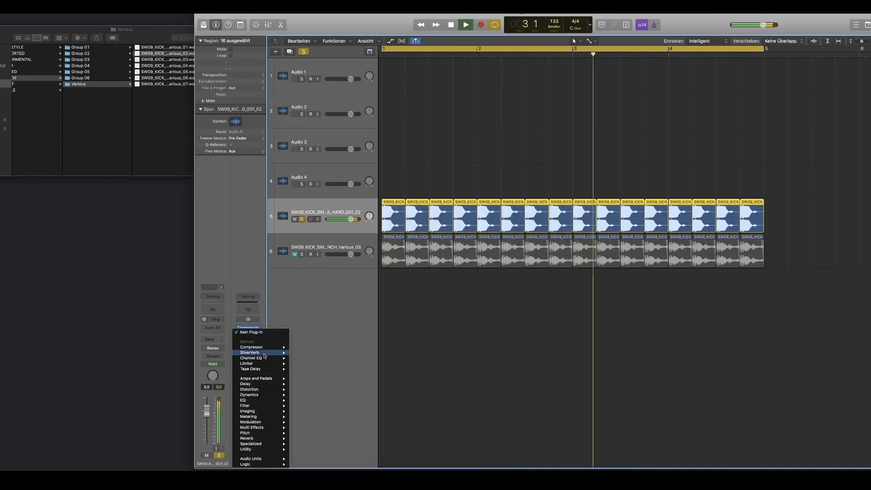
pyautogui.moveTo(261, 395)
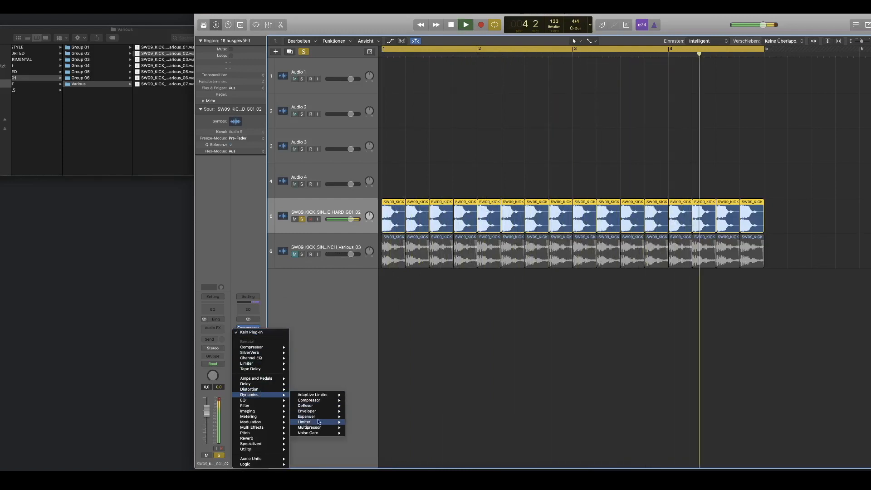
pyautogui.click(309, 422)
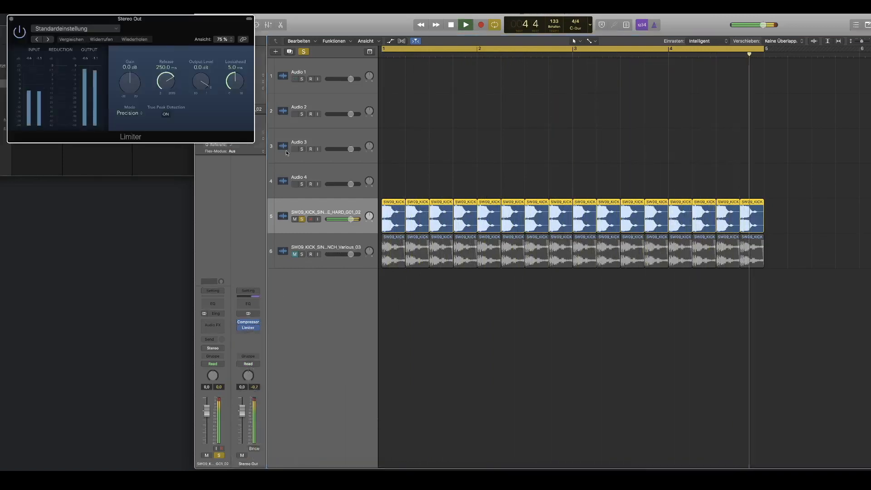
pyautogui.click(47, 39)
pyautogui.click(49, 40)
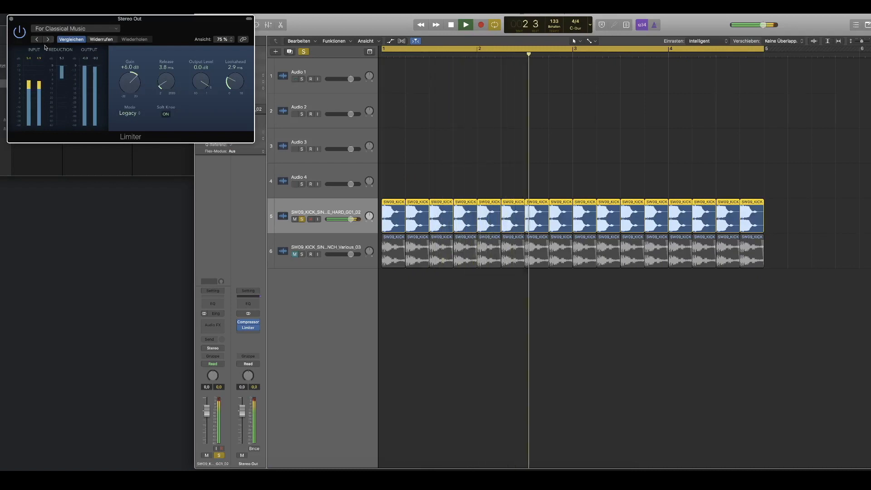
pyautogui.moveTo(130, 73); pyautogui.dragTo(133, 89)
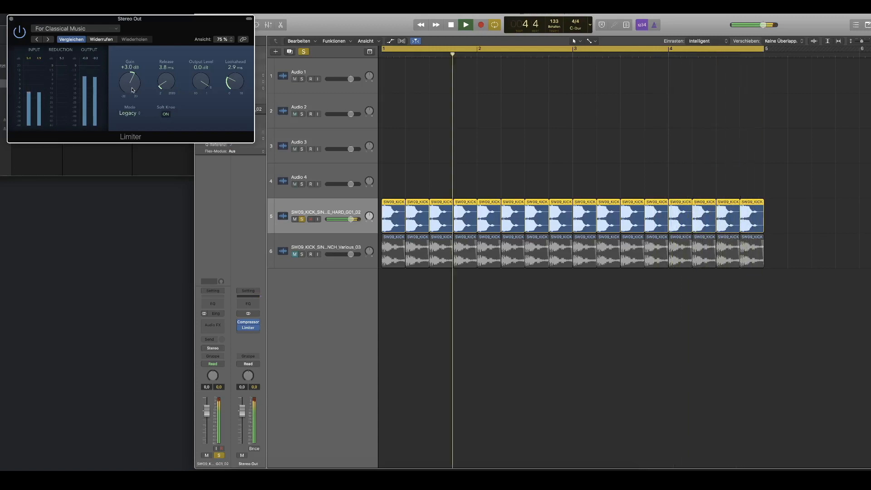
pyautogui.click(11, 20)
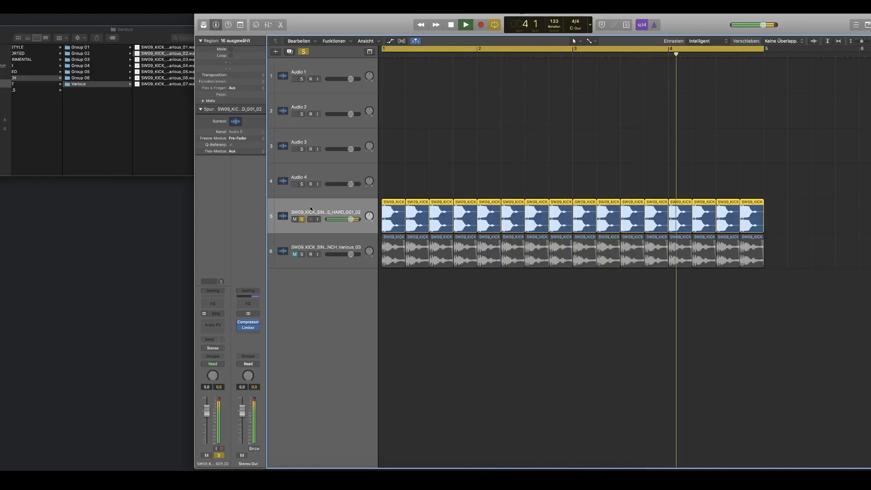
# Step: Insert a Channel EQ and a Bass Amp Designer on the hard kick track, placing the amp window below the EQ window
pyautogui.click(215, 304)
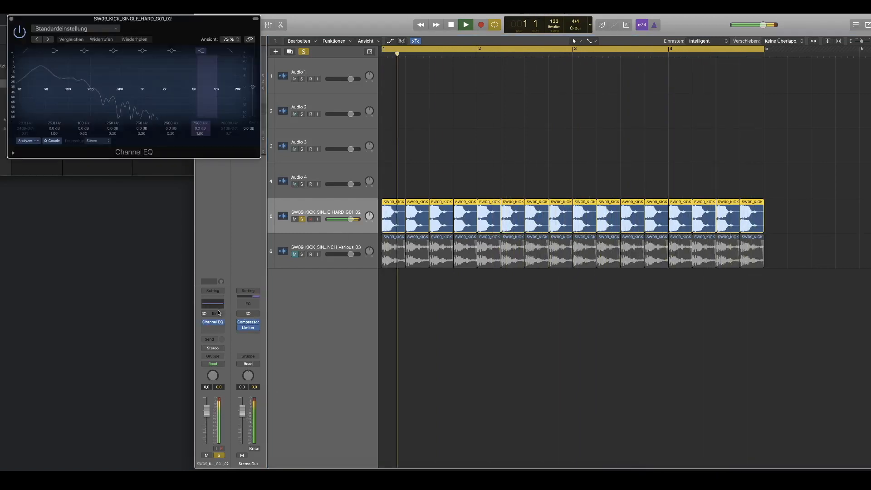
pyautogui.click(213, 328)
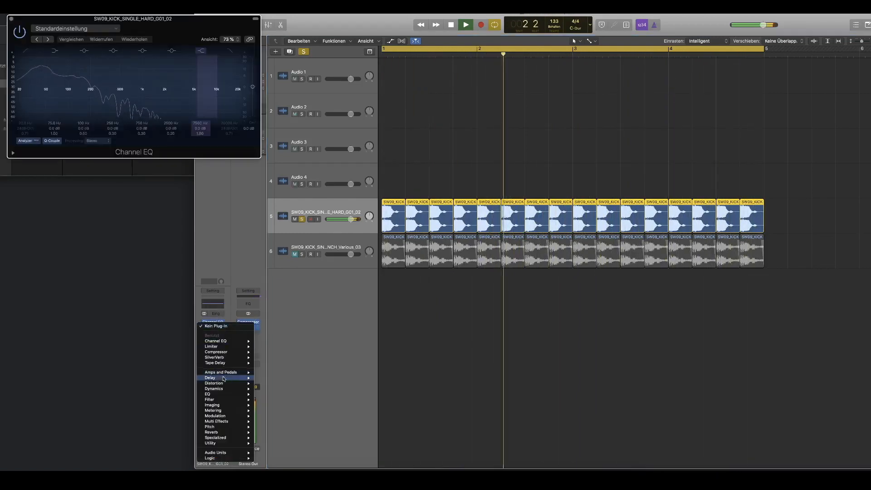
pyautogui.moveTo(227, 372)
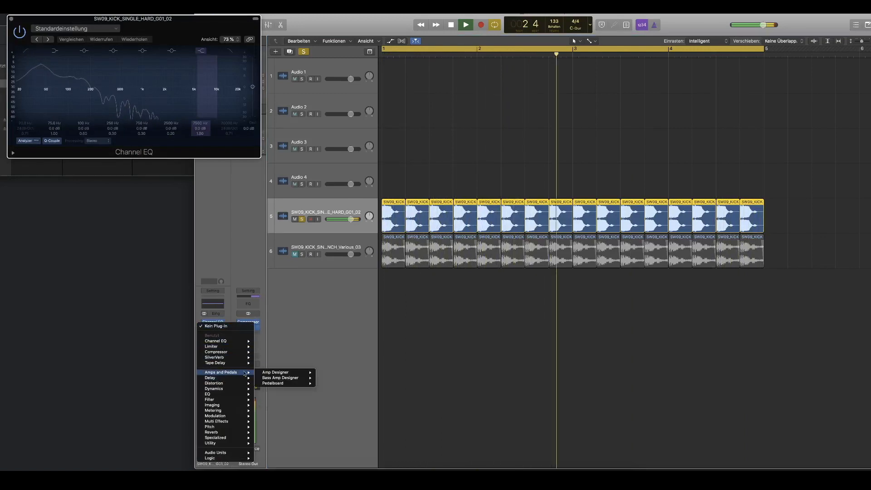
pyautogui.click(281, 378)
pyautogui.moveTo(164, 27); pyautogui.dragTo(158, 167)
# Step: Load the Top Rat preset in the Bass Amp Designer and pull down the upper bands of its graphic equalizer
pyautogui.moveTo(86, 286); pyautogui.dragTo(96, 194)
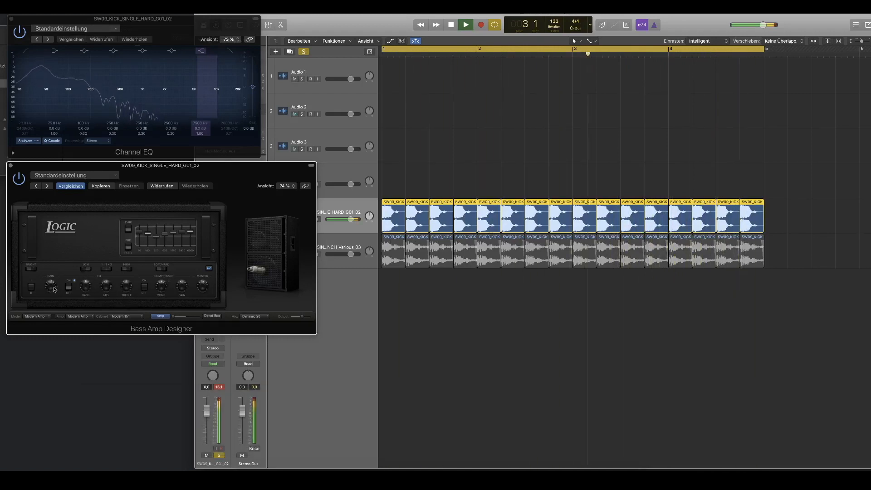
pyautogui.click(48, 186)
pyautogui.click(47, 186)
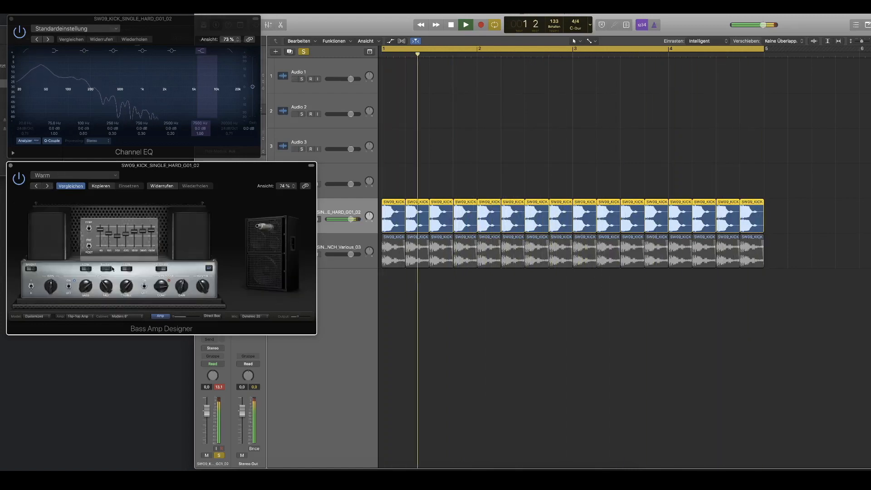
pyautogui.click(37, 187)
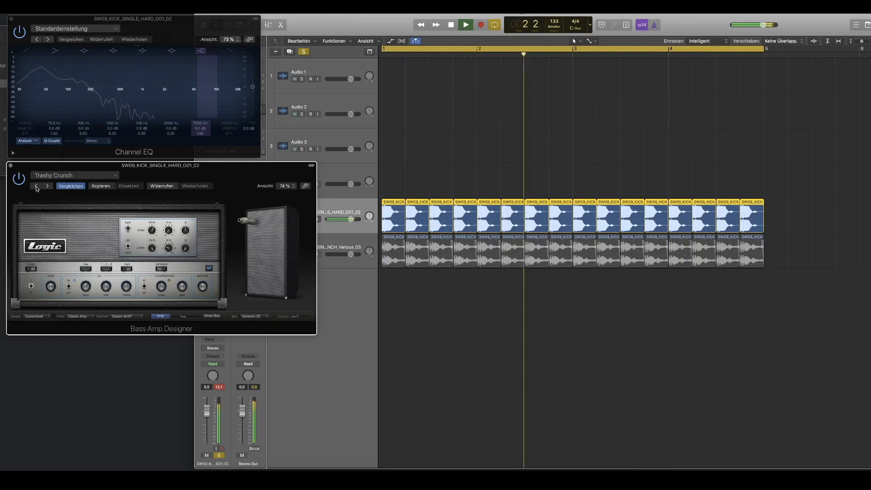
pyautogui.click(36, 187)
pyautogui.click(36, 188)
pyautogui.click(36, 187)
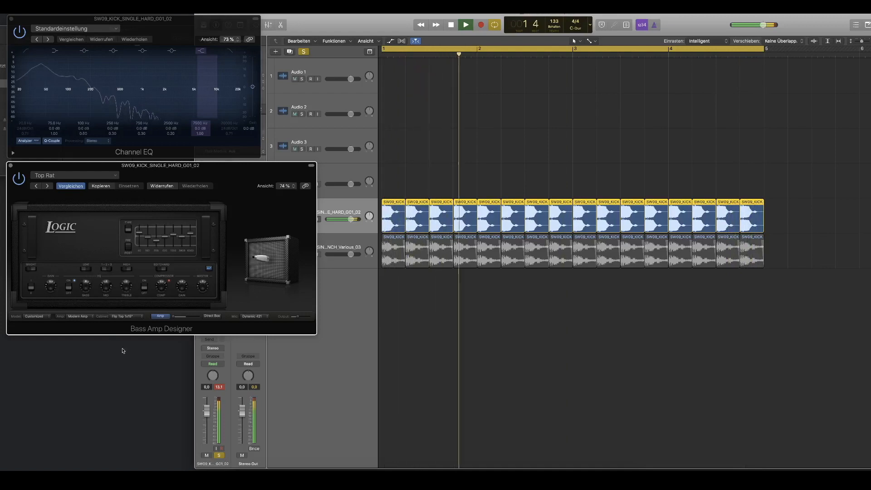
pyautogui.moveTo(184, 241); pyautogui.dragTo(158, 237)
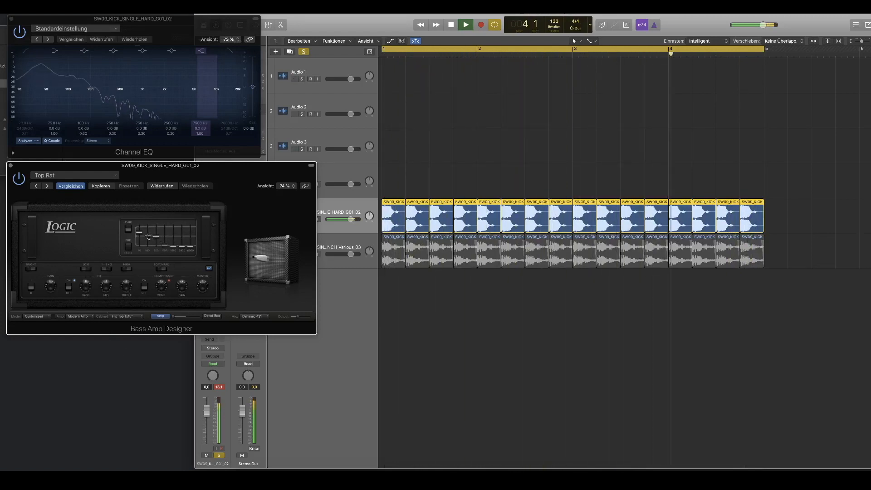
pyautogui.moveTo(39, 166); pyautogui.dragTo(12, 26)
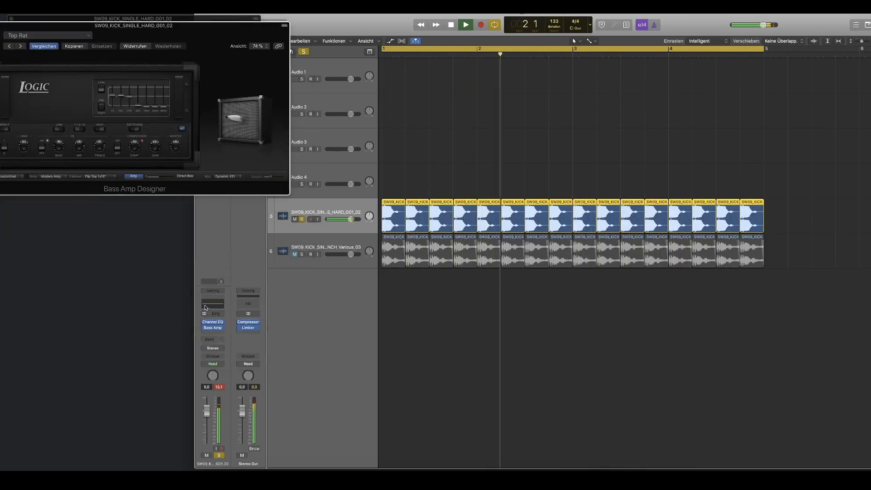
# Step: Insert an AutoFilter on the hard kick track after the Bass Amp Designer
pyautogui.click(213, 333)
pyautogui.moveTo(230, 387)
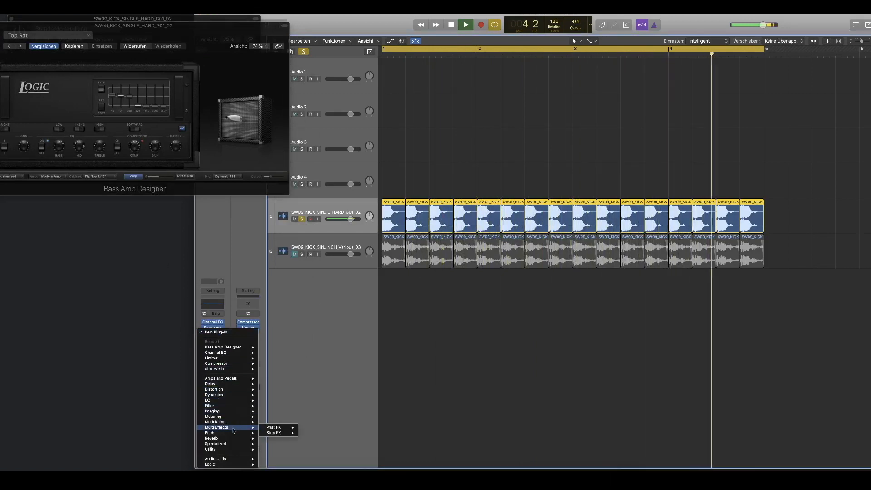
pyautogui.moveTo(229, 406)
pyautogui.moveTo(290, 405)
pyautogui.click(347, 407)
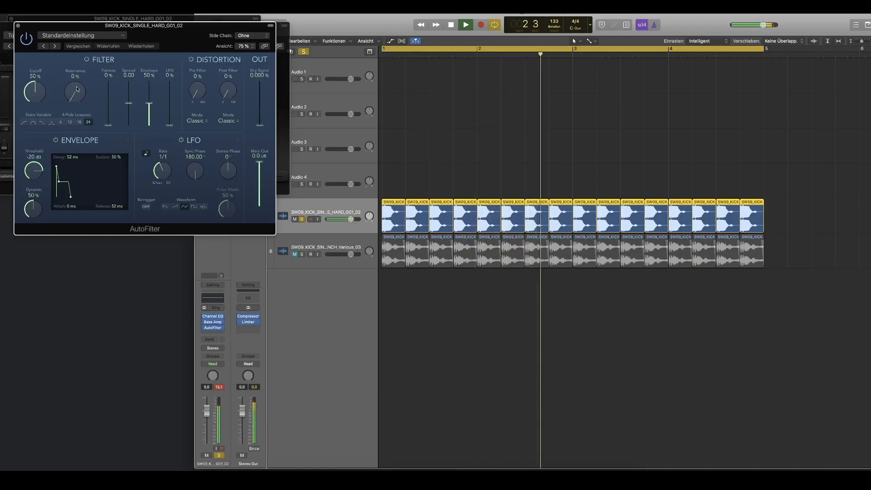
# Step: Set the AutoFilter's cutoff to about 26% and its envelope amount to about 67%, and close the plug-in window
pyautogui.moveTo(149, 104); pyautogui.dragTo(152, 98)
pyautogui.moveTo(38, 97); pyautogui.dragTo(38, 108)
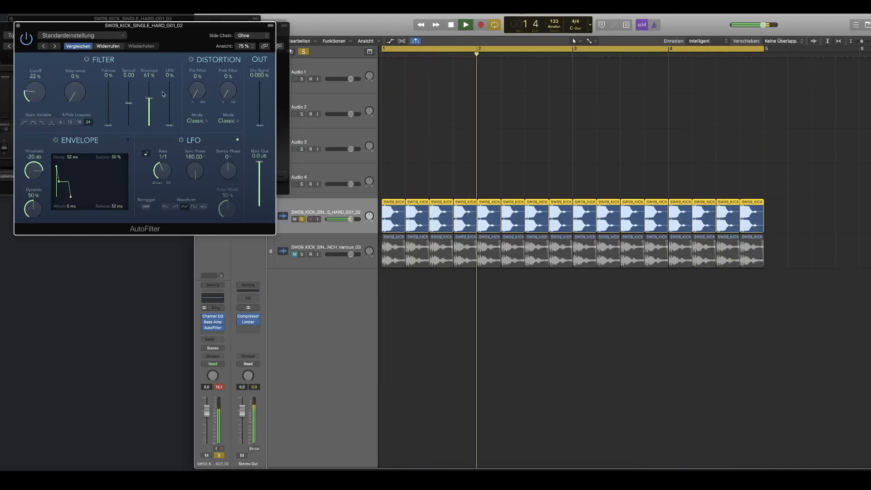
pyautogui.moveTo(45, 98)
pyautogui.mouseDown()
pyautogui.moveTo(33, 49)
pyautogui.moveTo(40, 90)
pyautogui.mouseUp()
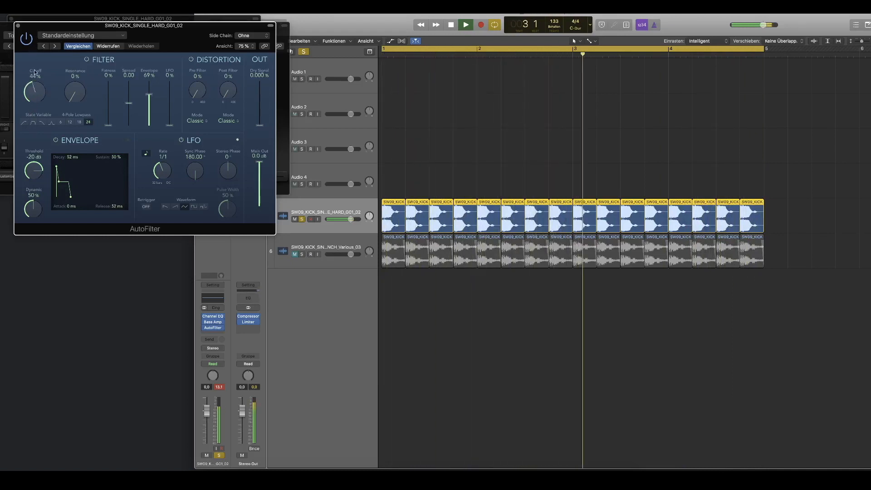
pyautogui.moveTo(154, 121); pyautogui.dragTo(155, 121)
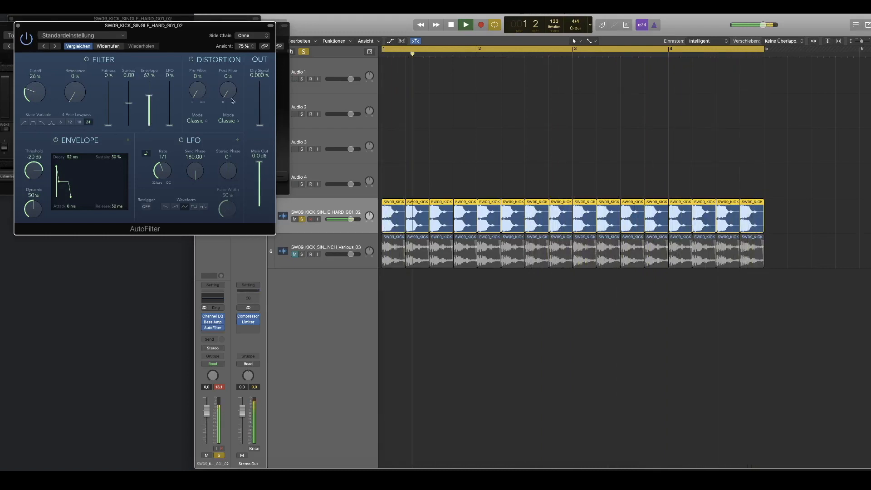
pyautogui.click(19, 26)
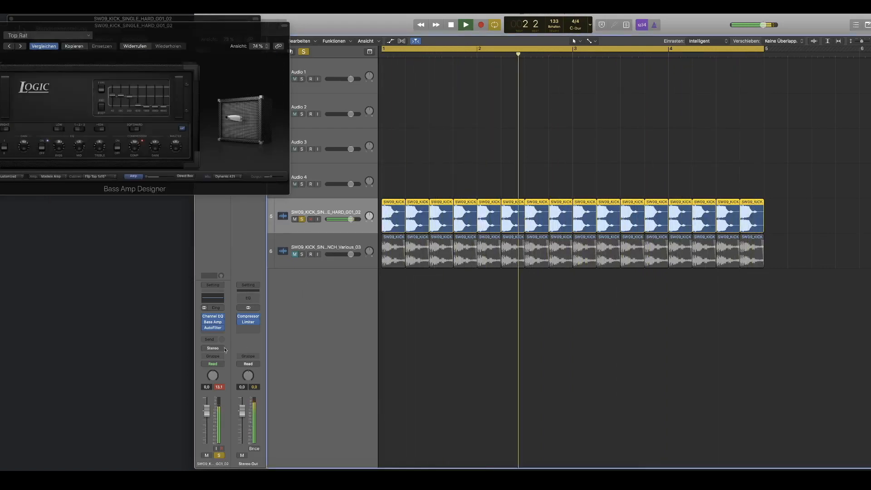
# Step: Insert a stereo SilverVerb on the hard kick track, move its window below the amp, and set dry to 100% and wet to about 37%
pyautogui.click(221, 328)
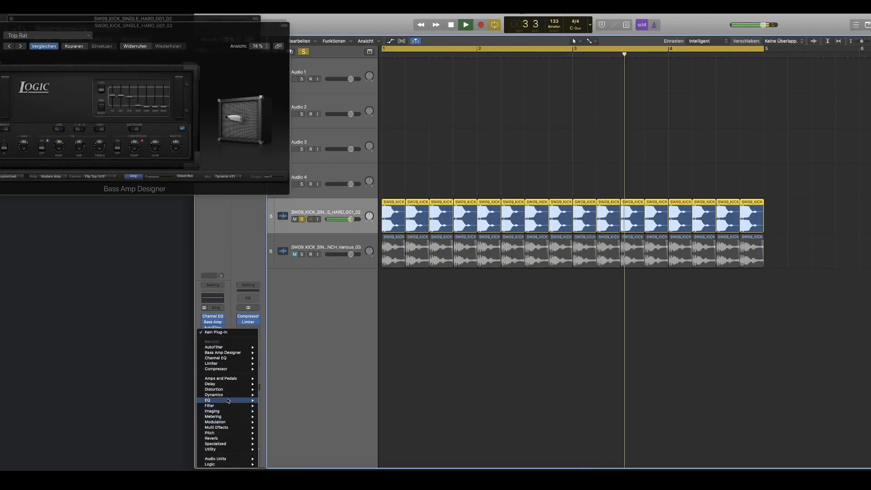
pyautogui.moveTo(231, 438)
pyautogui.moveTo(283, 449)
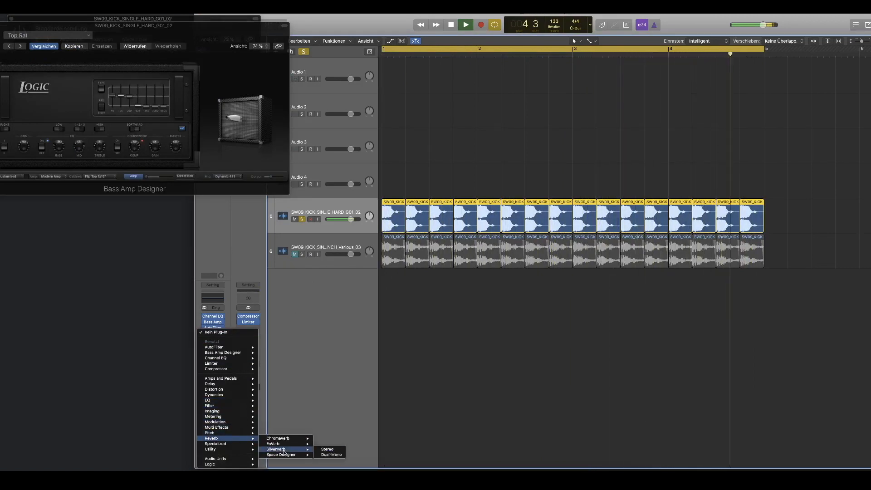
pyautogui.click(328, 450)
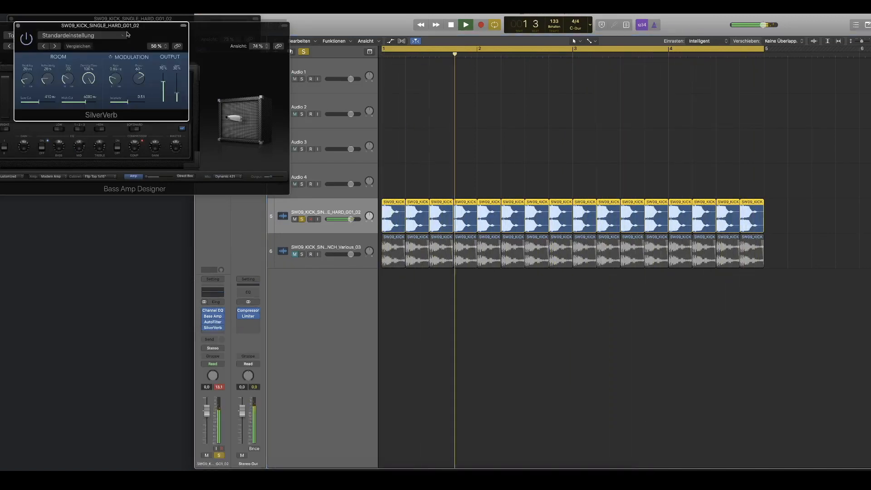
pyautogui.moveTo(115, 25); pyautogui.dragTo(184, 240)
pyautogui.moveTo(233, 297); pyautogui.dragTo(251, 307)
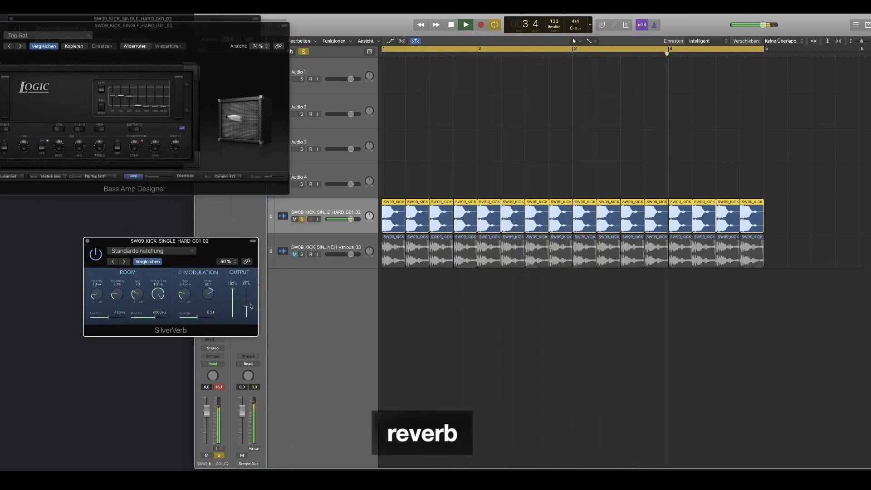
# Step: Unsolo the hard kick track and briefly unmute the punch kick track, leaving it muted again
pyautogui.click(301, 219)
pyautogui.click(295, 255)
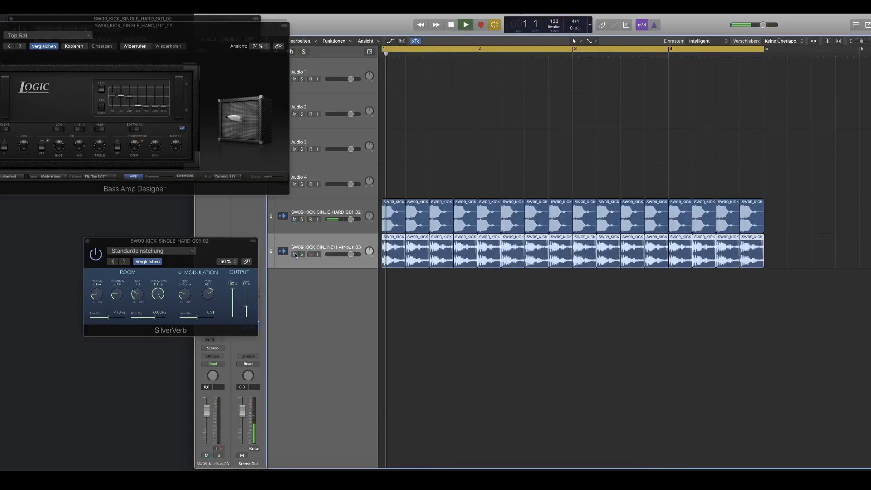
pyautogui.click(295, 254)
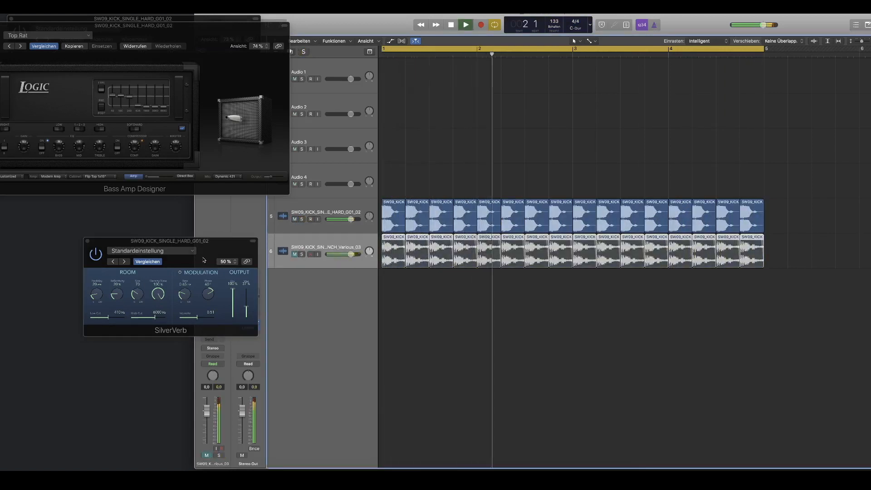
# Step: Refine the SilverVerb's wet level, modulation and low cut, set its high cut to 12000 Hz, and close its window
pyautogui.moveTo(246, 301); pyautogui.dragTo(247, 295)
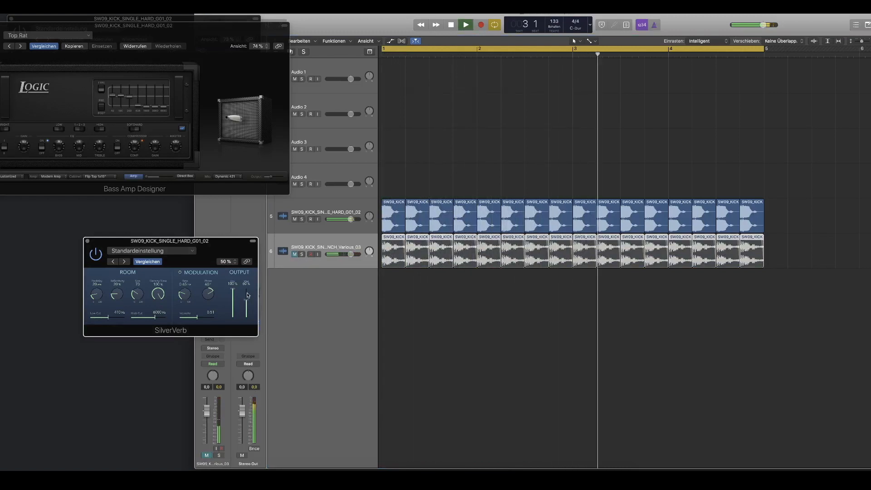
pyautogui.moveTo(128, 241); pyautogui.dragTo(103, 212)
pyautogui.moveTo(220, 274); pyautogui.dragTo(219, 276)
pyautogui.moveTo(176, 292); pyautogui.dragTo(79, 291)
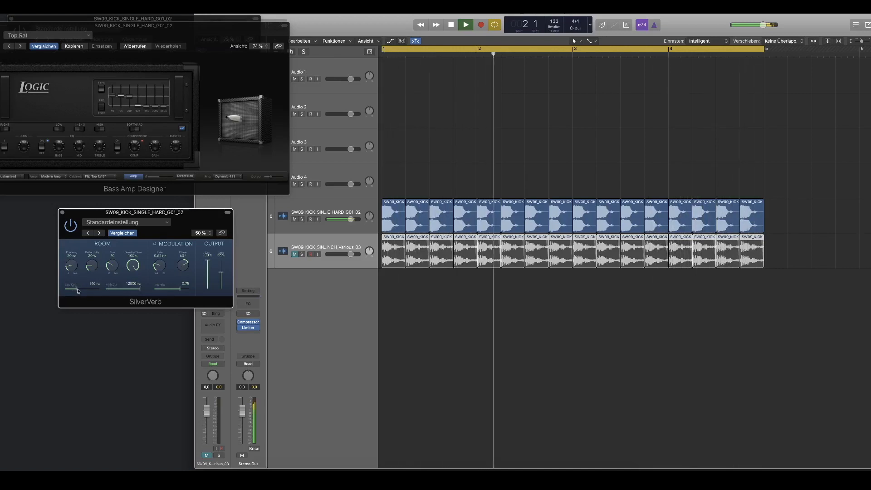
pyautogui.click(62, 212)
# Step: Enable the low cut and high cut bands in the hard kick's Channel EQ, placing the high cut at about 290 Hz
pyautogui.click(307, 228)
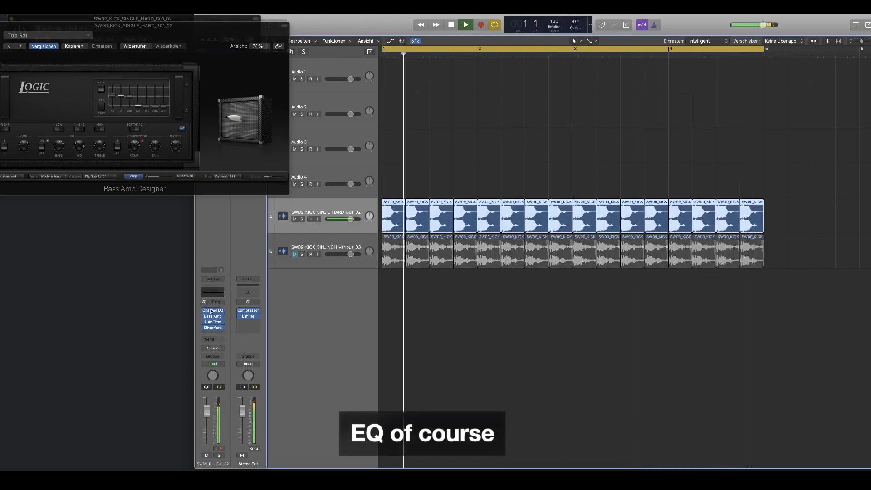
pyautogui.click(212, 312)
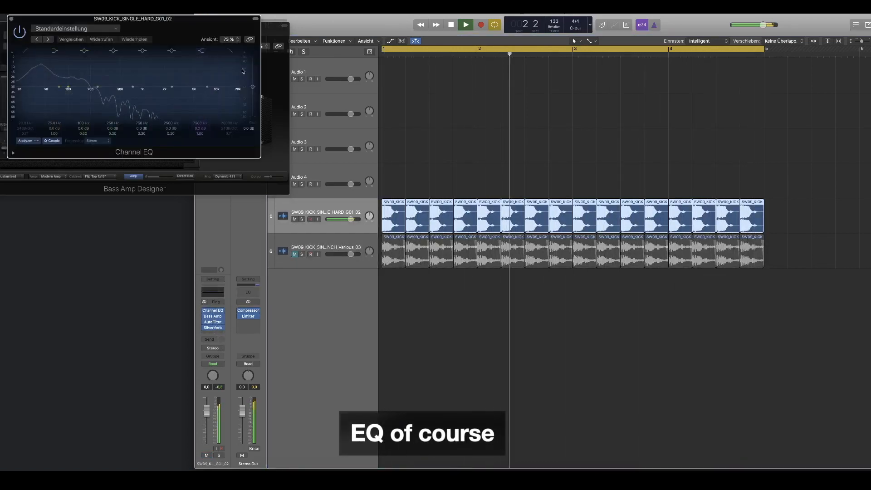
pyautogui.click(234, 101)
pyautogui.moveTo(233, 100); pyautogui.dragTo(129, 119)
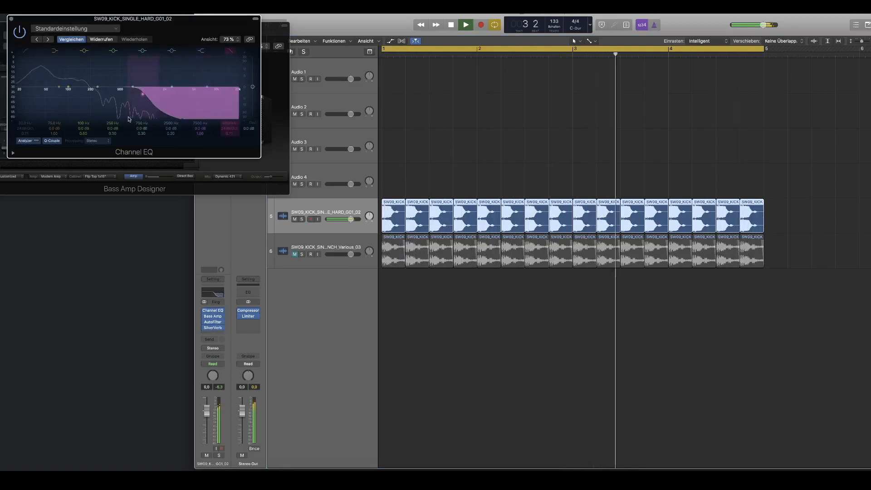
pyautogui.moveTo(69, 136); pyautogui.dragTo(55, 139)
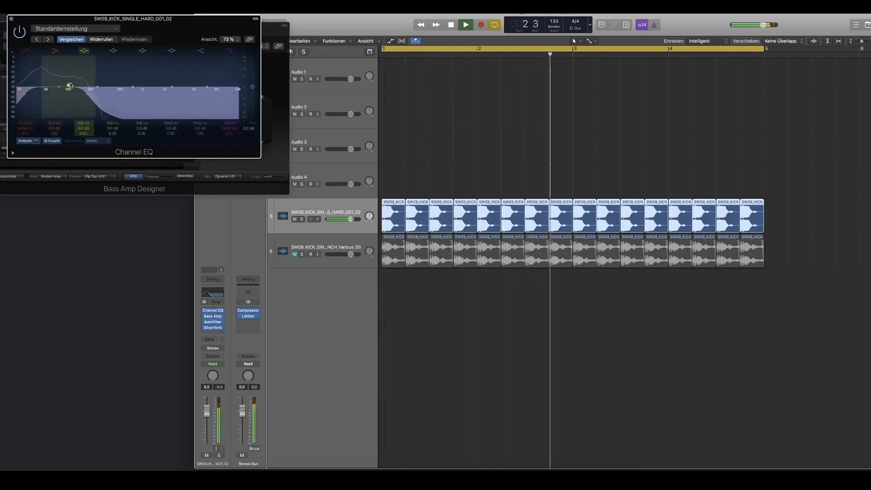
pyautogui.moveTo(71, 82); pyautogui.dragTo(80, 85)
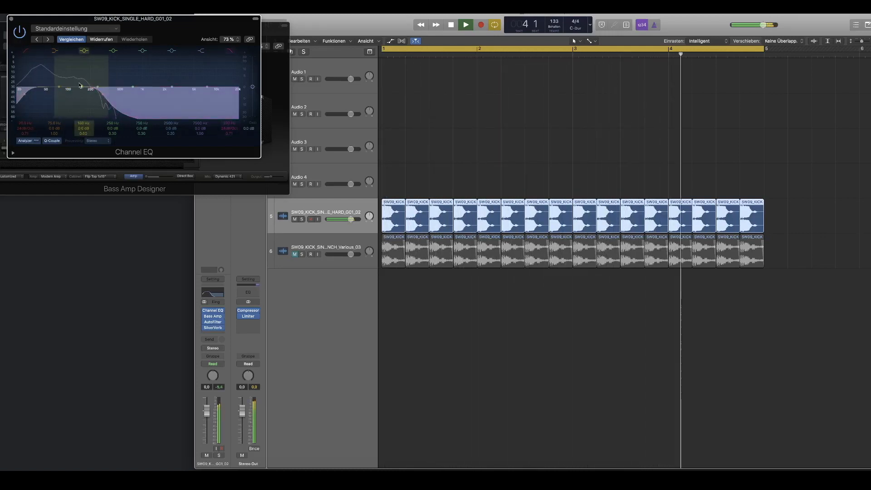
# Step: Unmute the punch kick track, close the Channel EQ window and solo the hard kick track
pyautogui.click(295, 255)
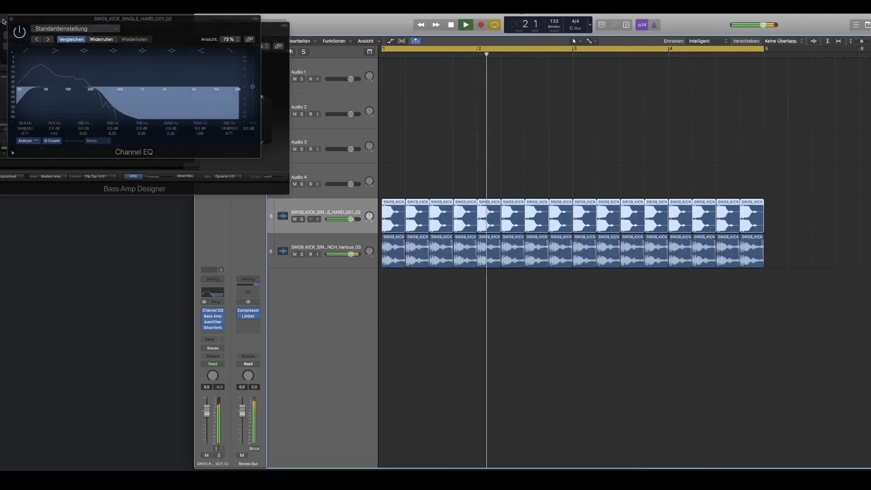
pyautogui.click(12, 20)
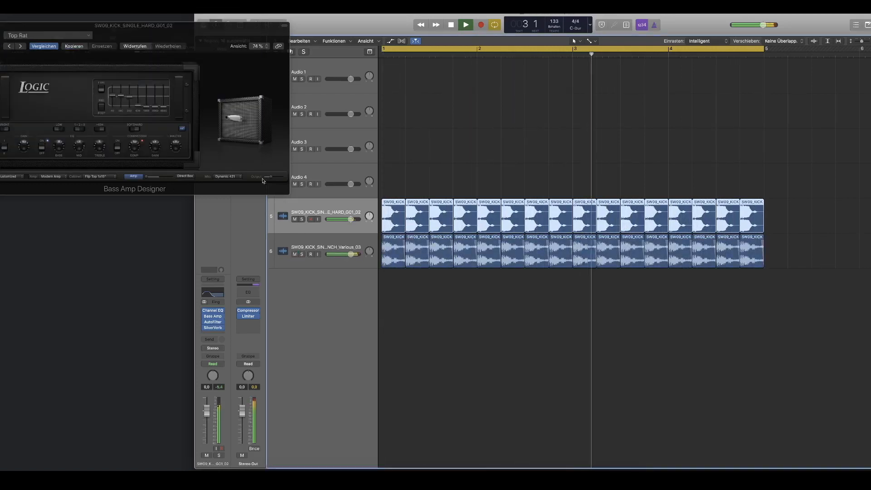
pyautogui.click(302, 220)
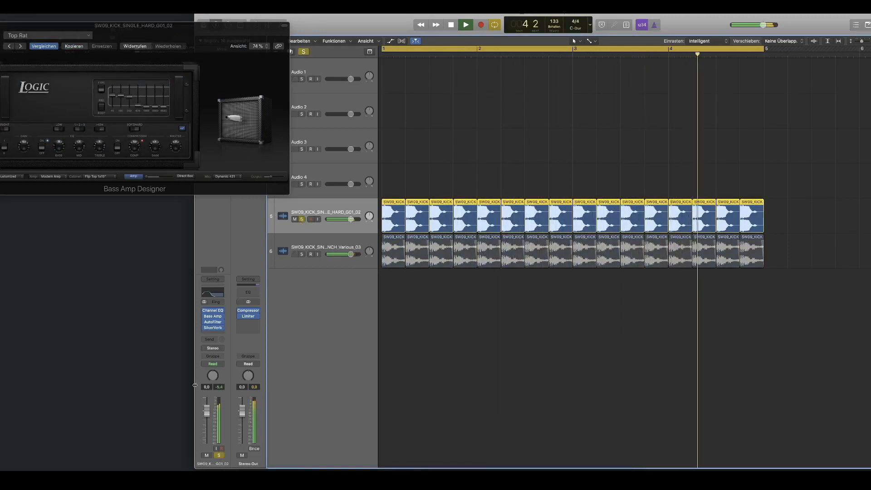
# Step: Insert a Vocal Transformer on the hard kick track, adjust its pitch for a deeper kick and close its window
pyautogui.click(213, 333)
pyautogui.moveTo(218, 433)
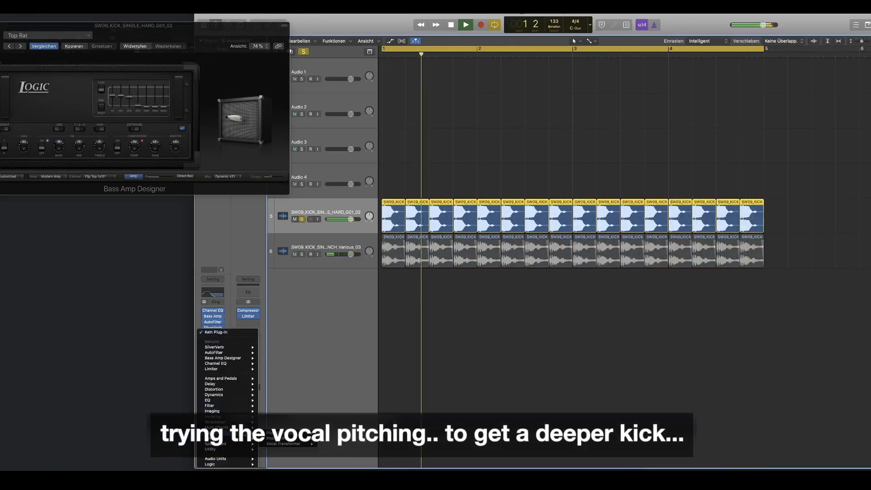
pyautogui.click(283, 444)
pyautogui.press('space')
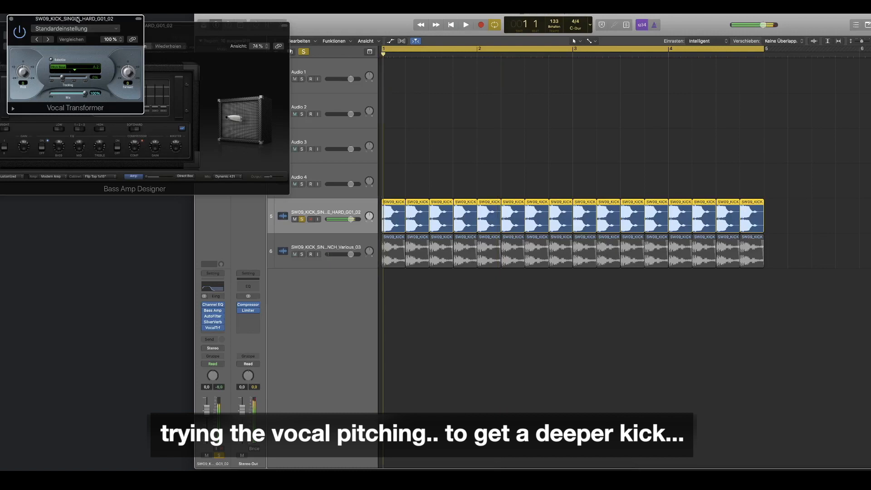
pyautogui.moveTo(73, 28); pyautogui.dragTo(262, 141)
pyautogui.moveTo(206, 191); pyautogui.dragTo(206, 194)
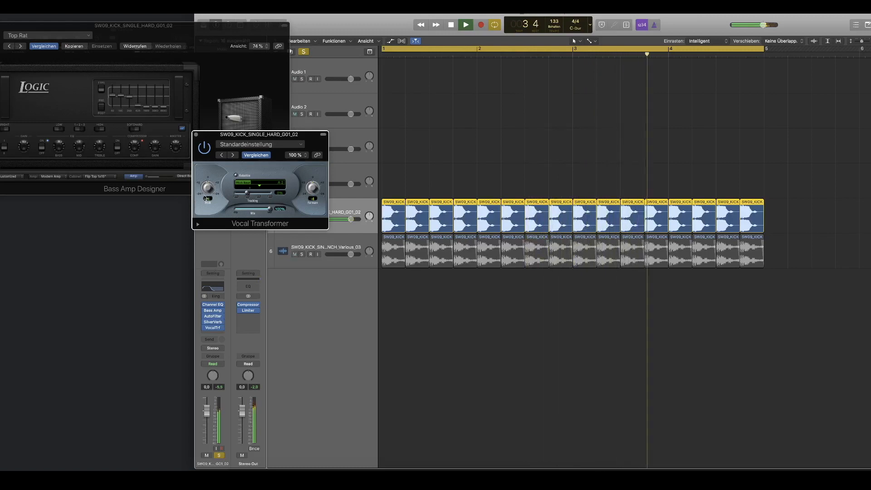
pyautogui.click(196, 135)
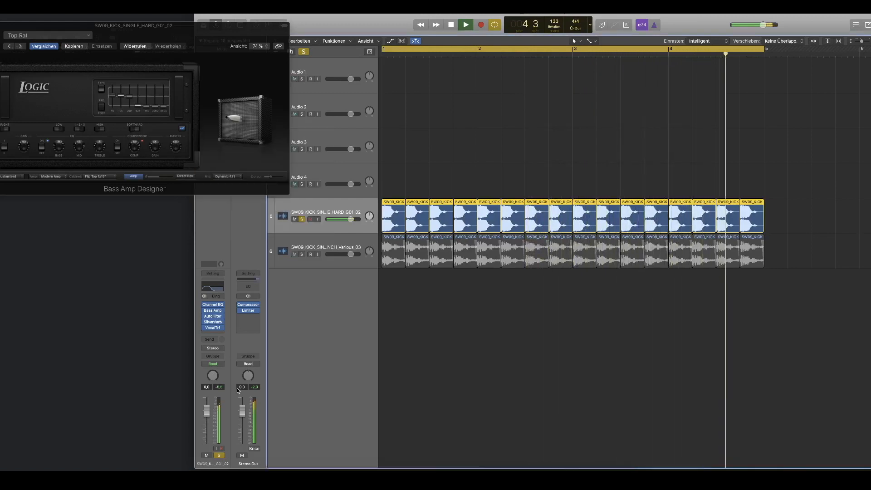
# Step: Rework the hard kick's Channel EQ bands, sweeping the high cut upward and settling it at about 470 Hz
pyautogui.click(216, 305)
pyautogui.moveTo(116, 111); pyautogui.dragTo(204, 111)
pyautogui.moveTo(47, 111); pyautogui.dragTo(112, 109)
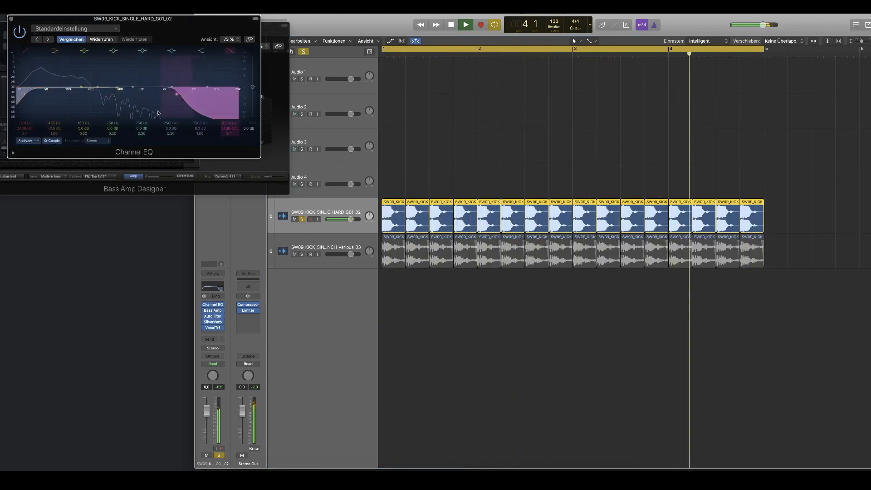
pyautogui.moveTo(183, 113); pyautogui.dragTo(113, 114)
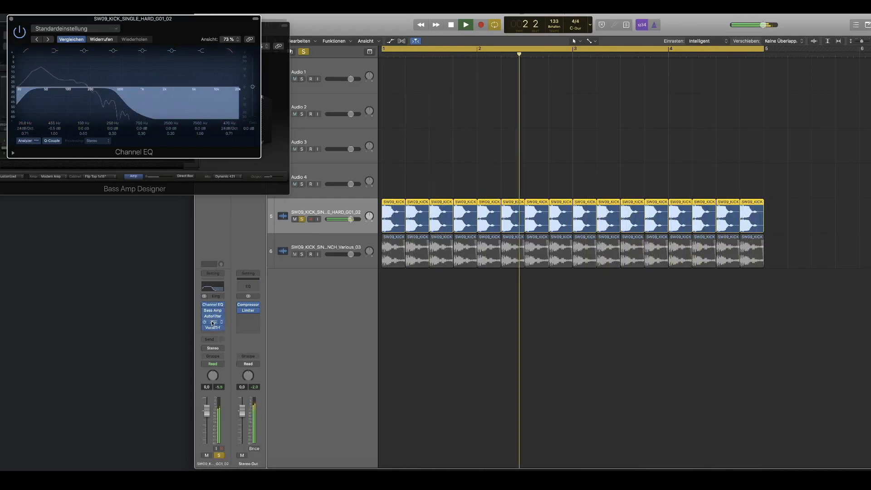
# Step: Raise the SilverVerb's wet level to about 60%, close its window, and bypass the Vocal Transformer
pyautogui.click(212, 323)
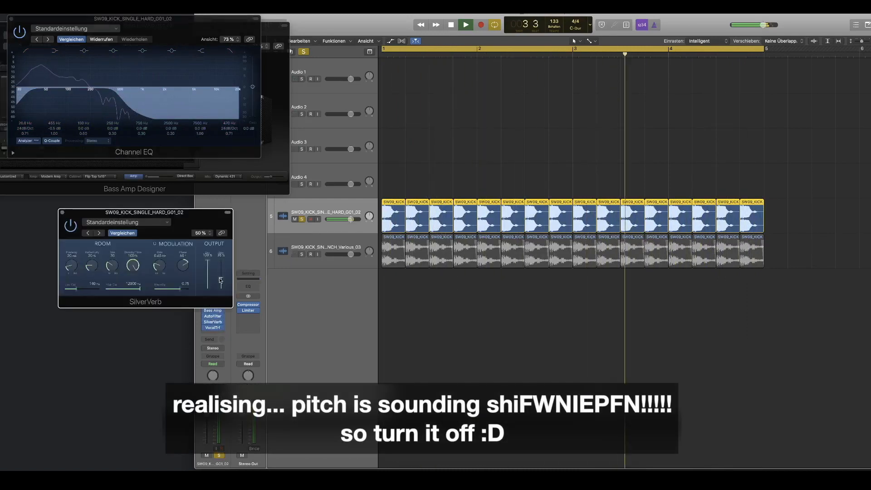
pyautogui.moveTo(221, 279); pyautogui.dragTo(222, 275)
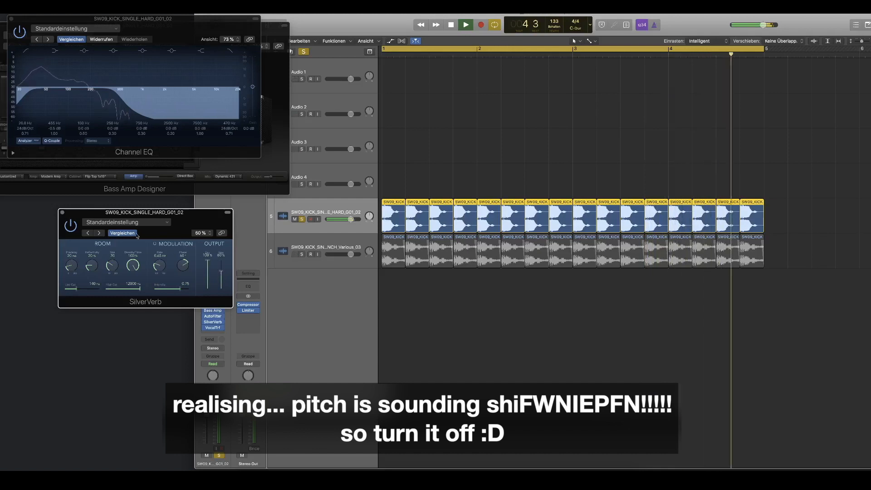
pyautogui.click(62, 212)
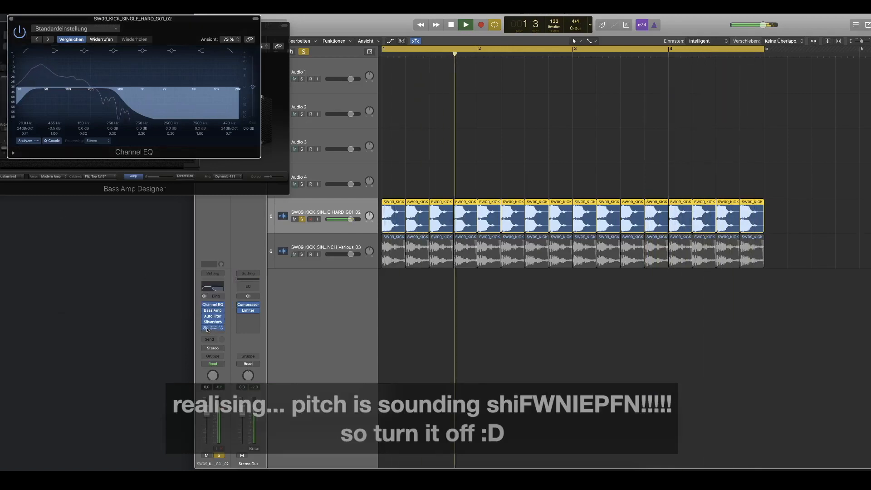
pyautogui.moveTo(206, 329)
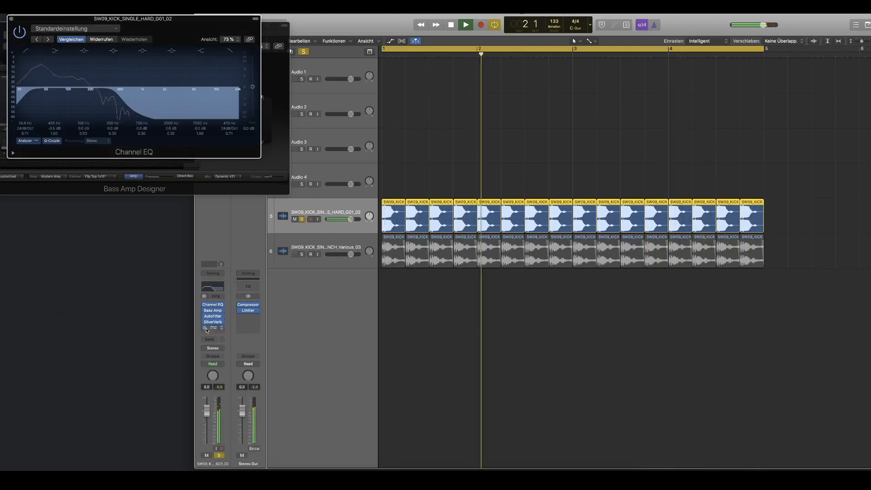
# Step: Unsolo the hard kick track and lower its Channel EQ high cut to about 340 Hz
pyautogui.click(302, 220)
pyautogui.moveTo(115, 105); pyautogui.dragTo(96, 105)
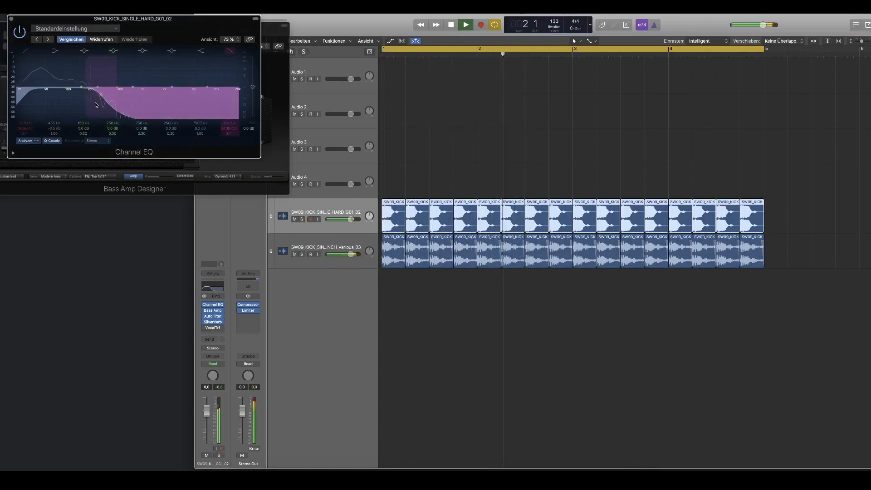
# Step: Solo the punch kick track to work on its regions
pyautogui.click(302, 255)
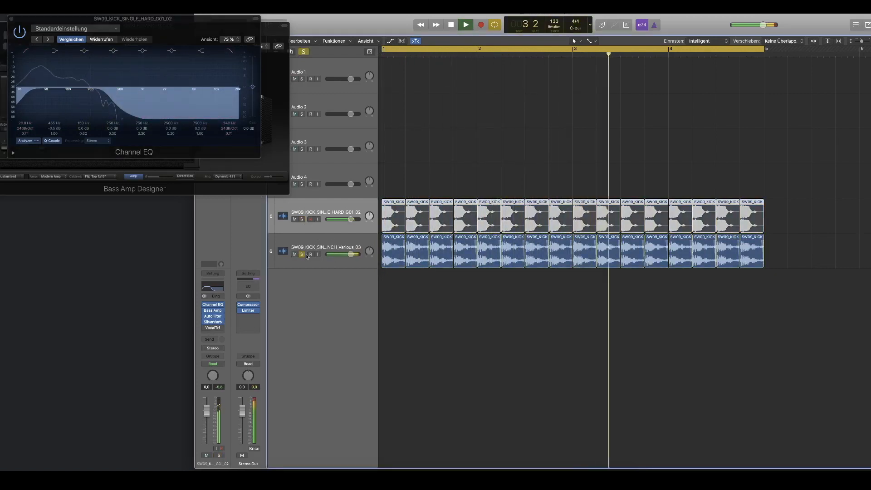
pyautogui.scroll(5, 384, 278)
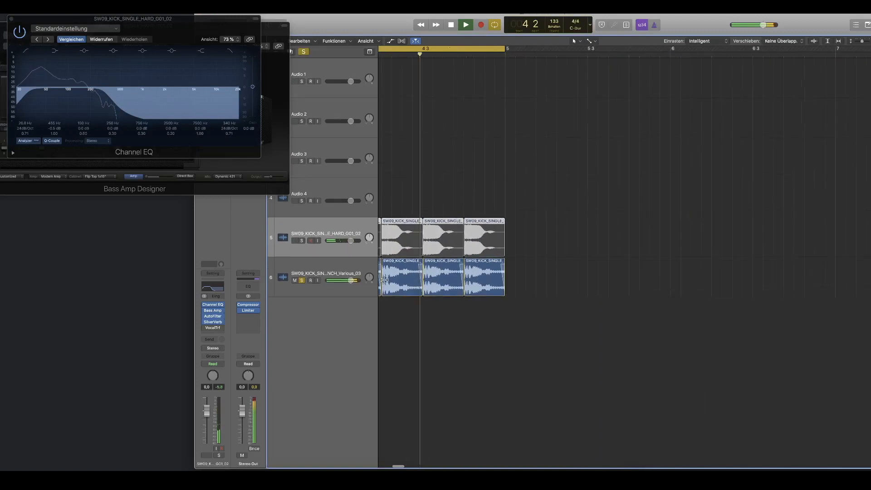
# Step: Add a short fade-in to the start of the first punch kick region at bar 1 and play it back
pyautogui.hscroll(-8, 383, 280)
pyautogui.press('space')
pyautogui.hscroll(-4, 384, 280)
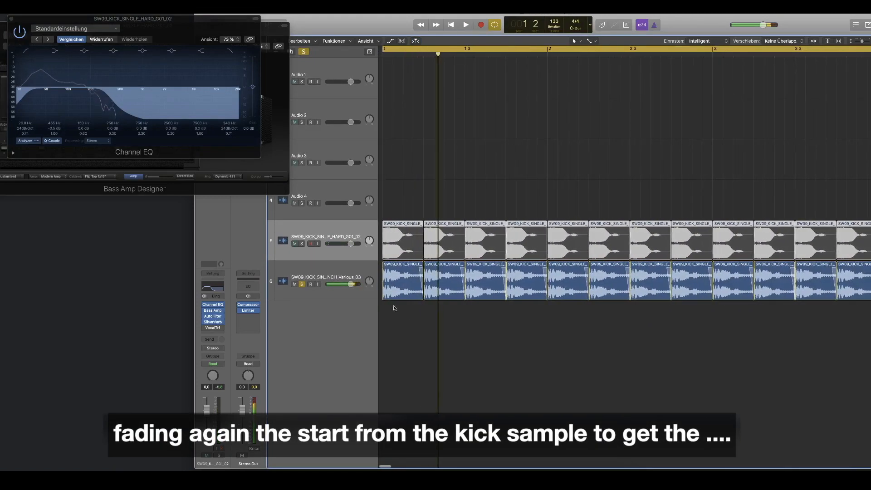
pyautogui.click(435, 328)
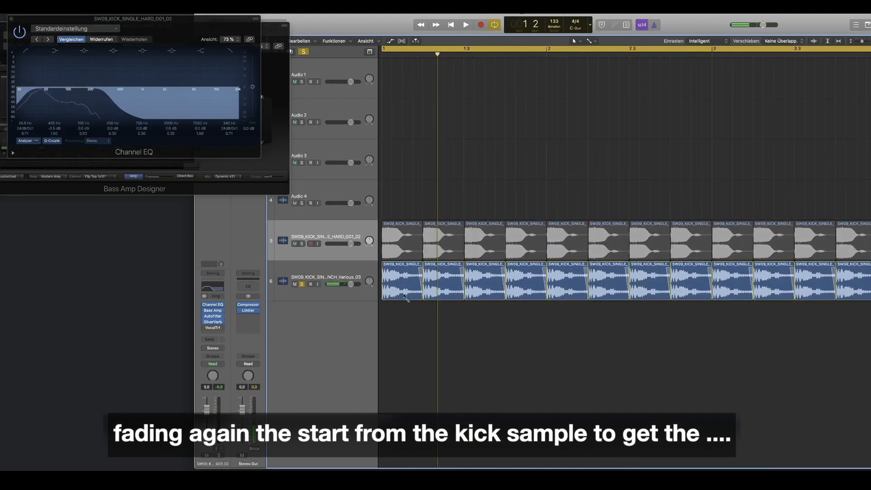
pyautogui.click(382, 292)
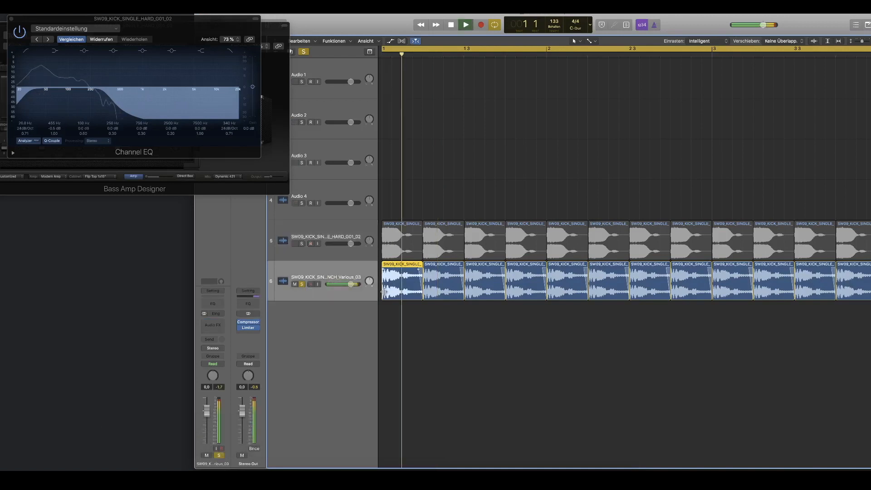
# Step: Delete every punch kick region after the first one and loop the first region up to bar 5
pyautogui.click(448, 299)
pyautogui.click(432, 309)
pyautogui.press('space')
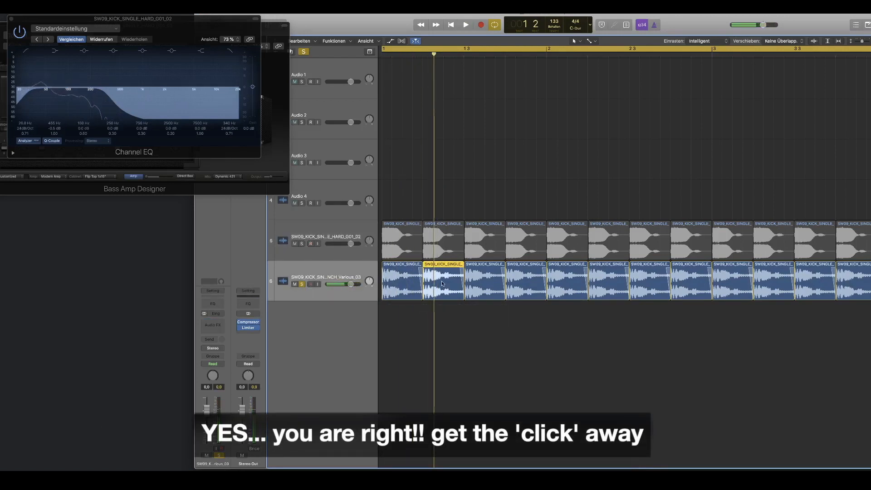
pyautogui.press('Delete')
pyautogui.moveTo(447, 274); pyautogui.dragTo(870, 278)
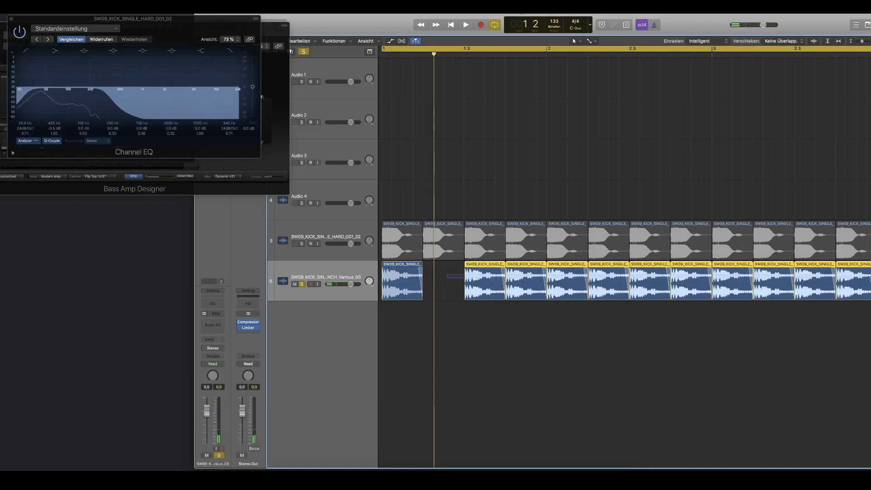
pyautogui.press('Delete')
pyautogui.scroll(-3, 825, 284)
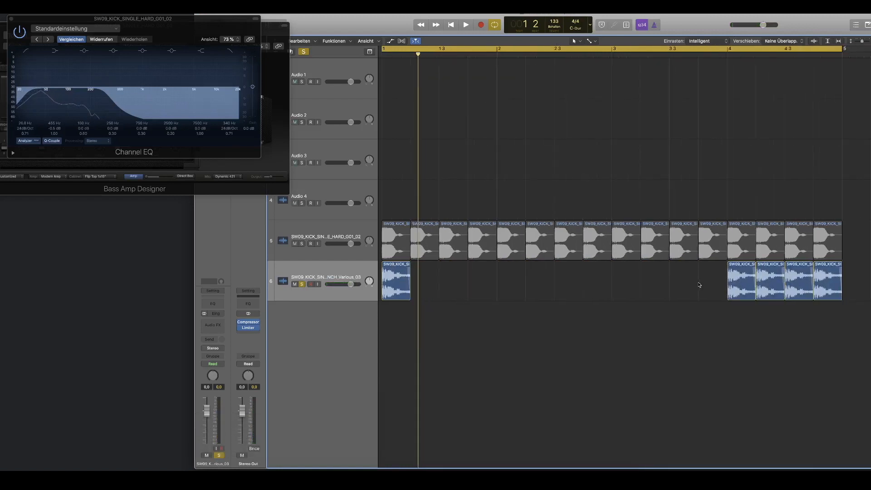
pyautogui.moveTo(698, 285); pyautogui.dragTo(824, 292)
pyautogui.press('Delete')
pyautogui.moveTo(410, 267); pyautogui.dragTo(838, 282)
pyautogui.press('space')
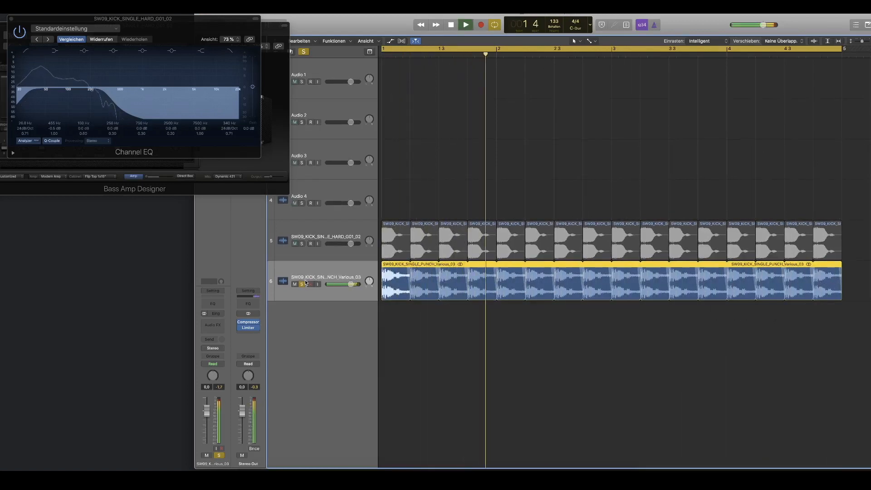
# Step: Unsolo the punch kick track and lower the hard kick track's volume to -4.8 dB
pyautogui.click(314, 259)
pyautogui.moveTo(350, 244); pyautogui.dragTo(345, 244)
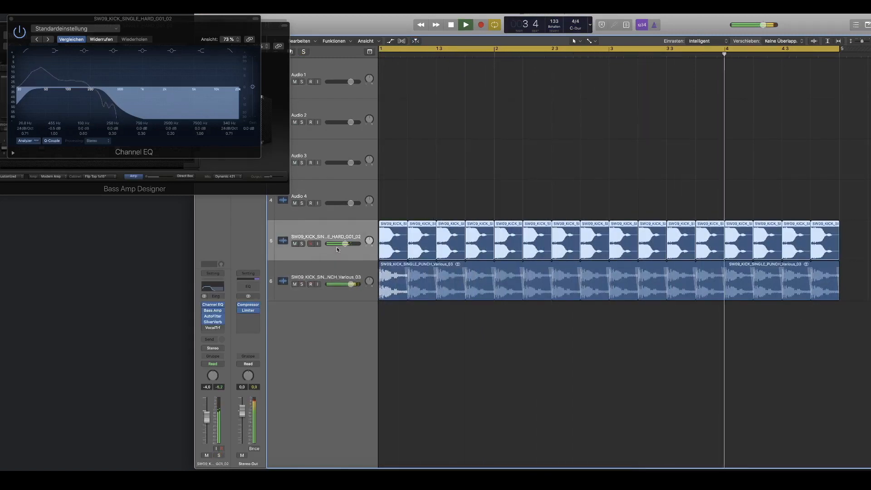
pyautogui.moveTo(344, 245); pyautogui.dragTo(343, 246)
# Step: Solo the hard kick track, shrink the Bass Amp Designer window to 54%, and place the Channel EQ window beneath it
pyautogui.moveTo(132, 19); pyautogui.dragTo(142, 197)
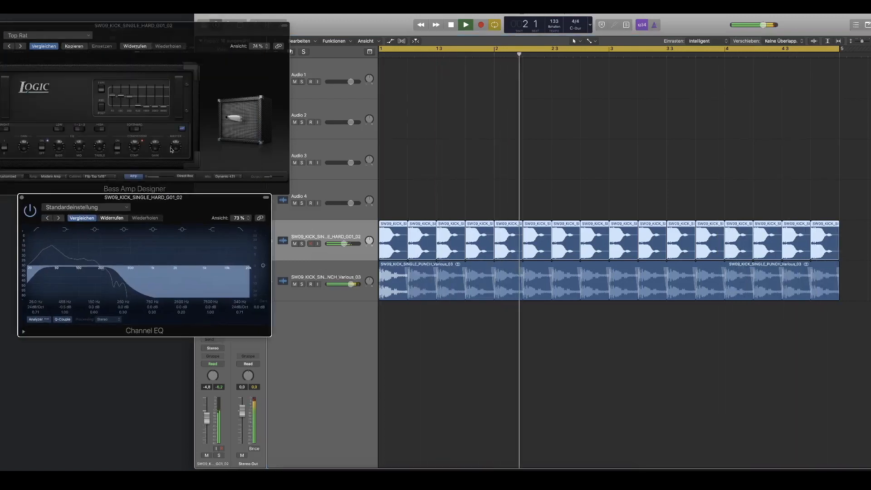
pyautogui.moveTo(139, 31); pyautogui.dragTo(202, 29)
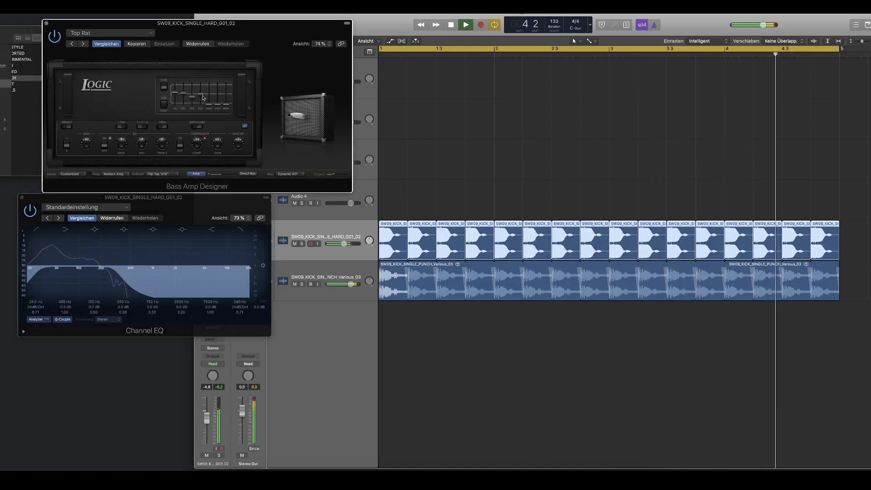
pyautogui.click(302, 244)
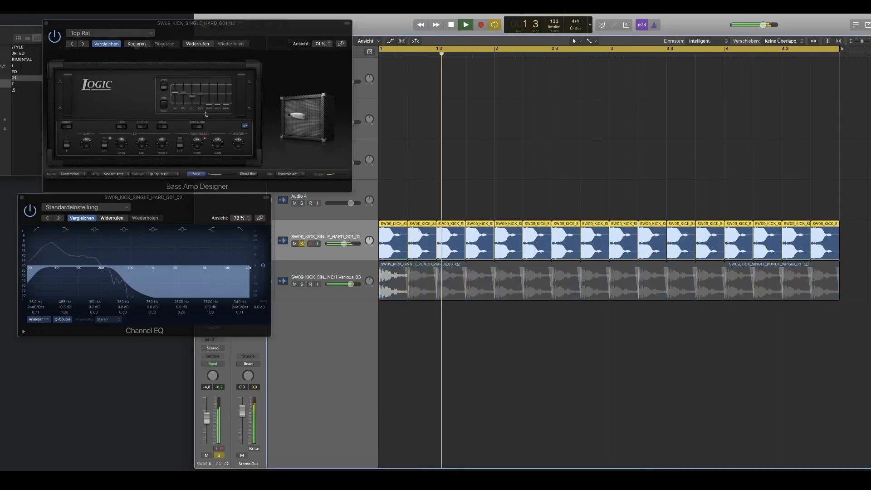
pyautogui.moveTo(174, 39); pyautogui.dragTo(127, 25)
pyautogui.moveTo(224, 17); pyautogui.dragTo(201, 25)
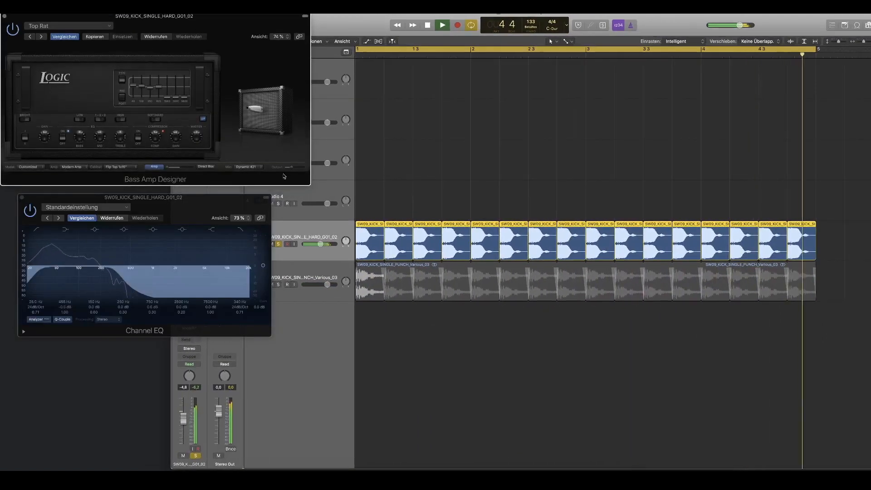
pyautogui.moveTo(304, 183); pyautogui.dragTo(227, 149)
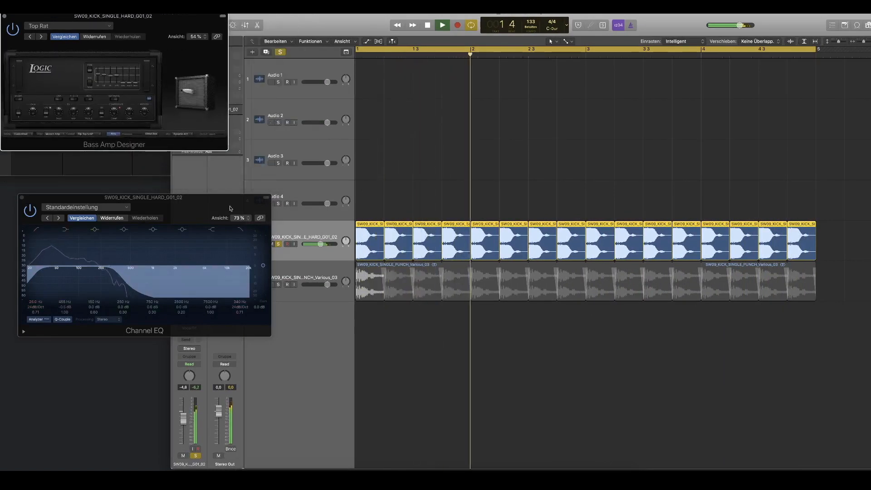
pyautogui.moveTo(218, 198); pyautogui.dragTo(184, 161)
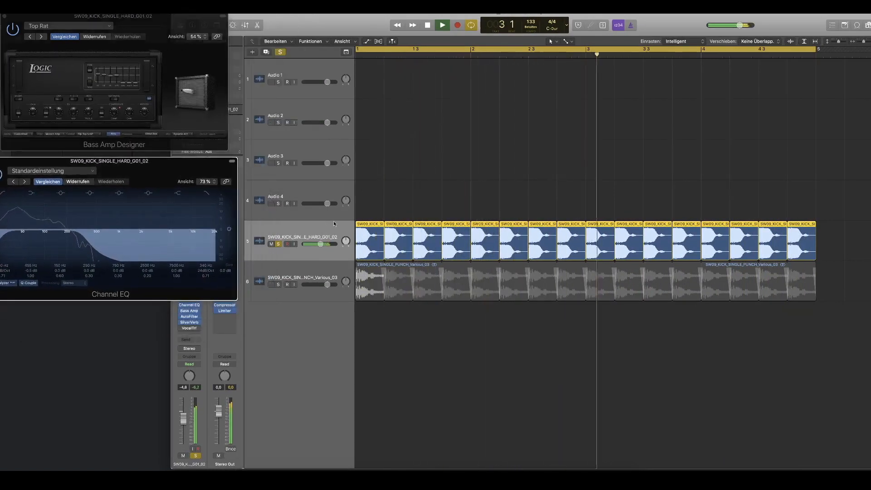
# Step: Move the hard kick regions to the Audio 4 track, copy the looped punch kick onto the unsoloed effects track in their place
pyautogui.press('space')
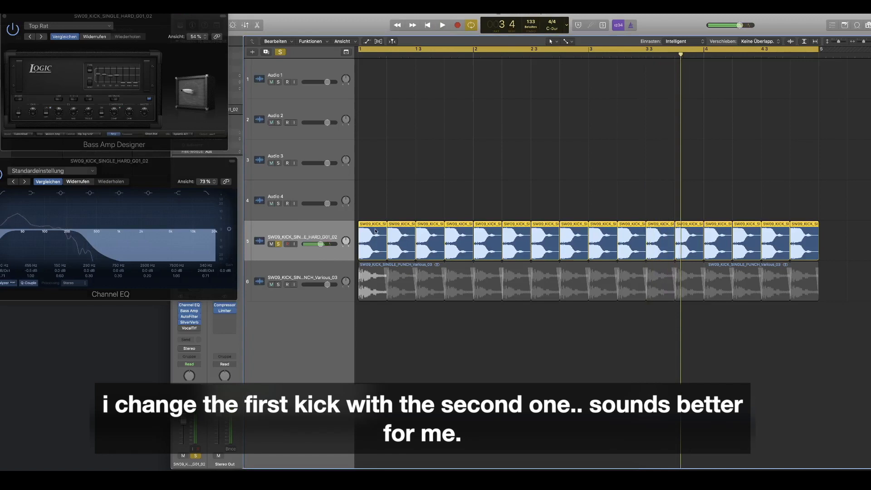
pyautogui.moveTo(374, 229); pyautogui.dragTo(375, 188)
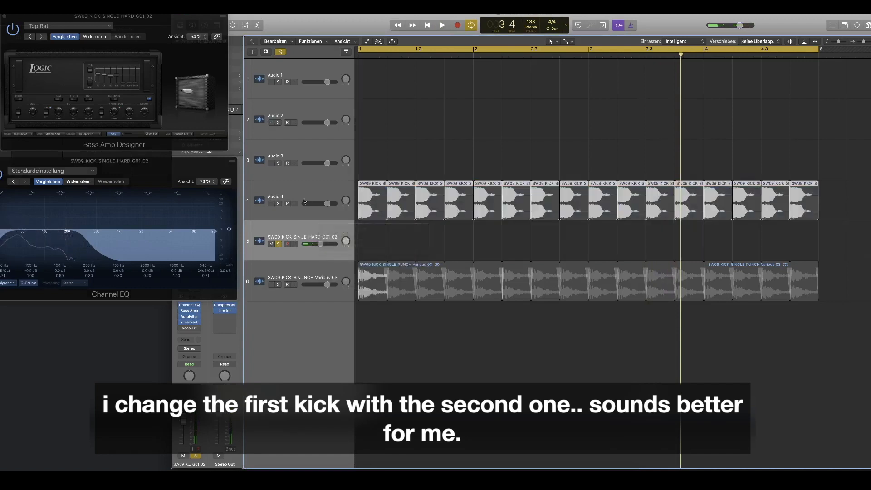
pyautogui.click(367, 266)
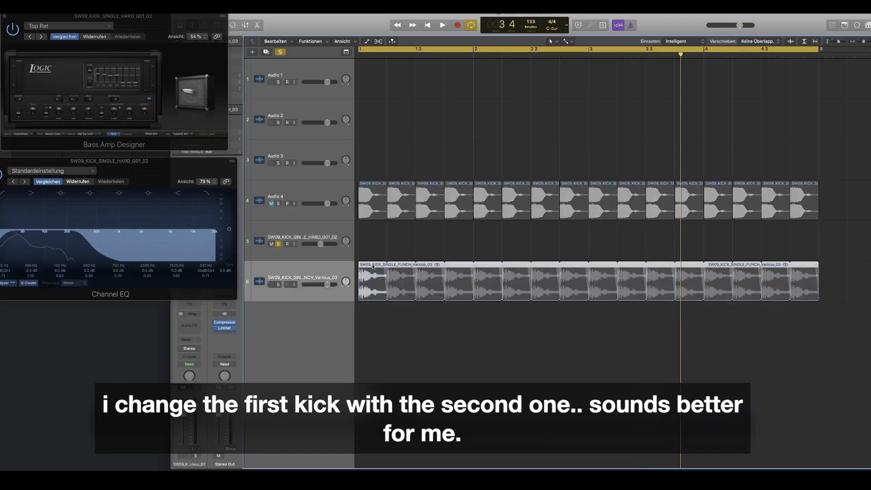
pyautogui.moveTo(372, 267); pyautogui.dragTo(346, 248)
pyautogui.press('space')
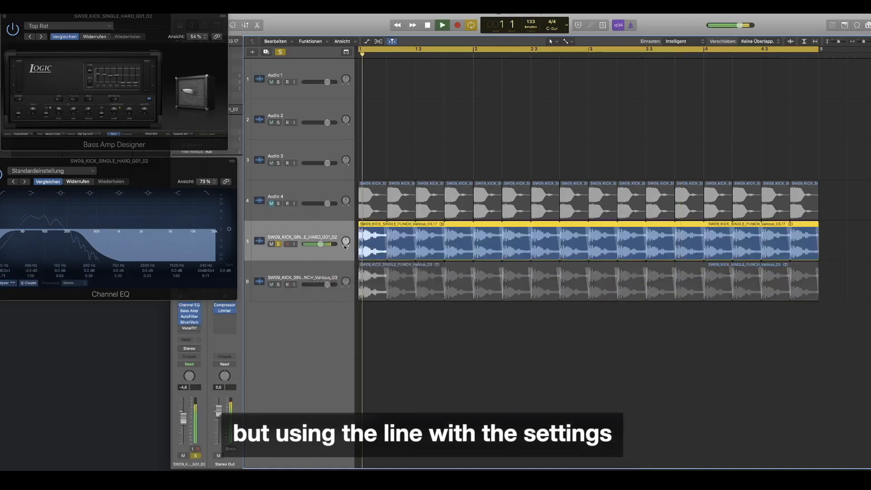
pyautogui.click(278, 245)
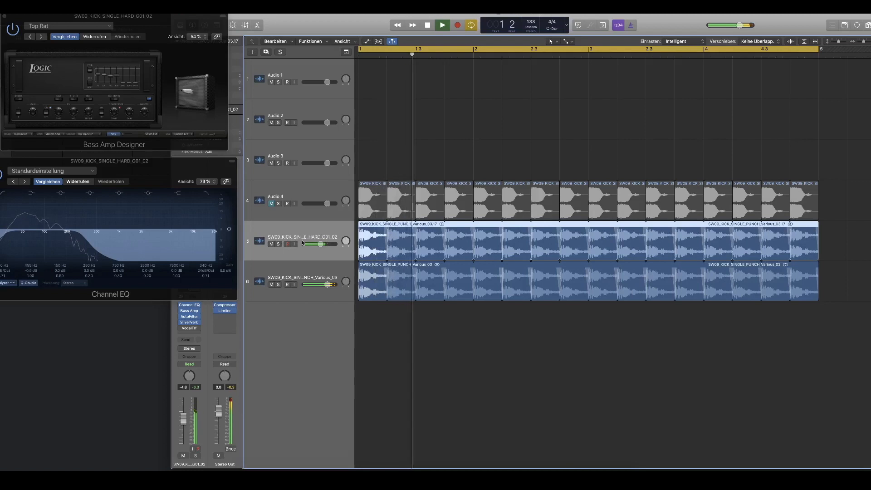
# Step: Raise the effects track's Channel EQ high cut to about 1 kHz and its low cut to about 39 Hz
pyautogui.click(189, 305)
pyautogui.click(189, 306)
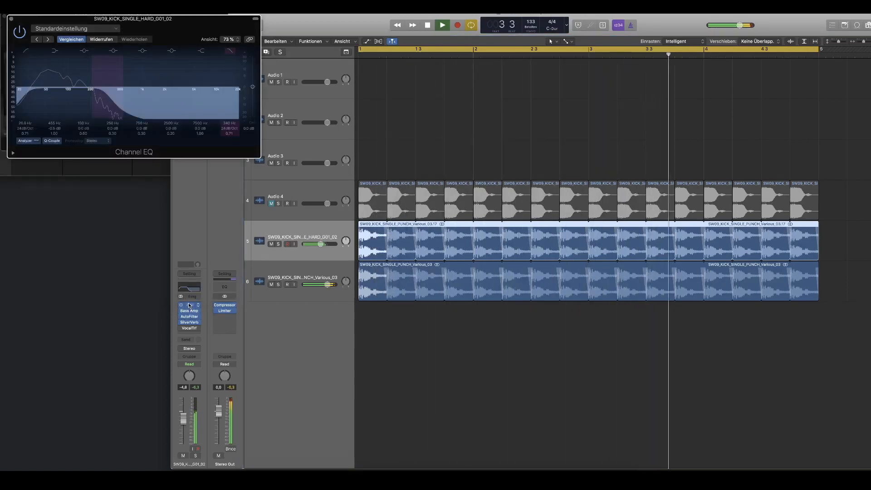
pyautogui.moveTo(109, 111); pyautogui.dragTo(147, 117)
pyautogui.moveTo(86, 112); pyautogui.dragTo(89, 110)
pyautogui.moveTo(32, 109); pyautogui.dragTo(50, 112)
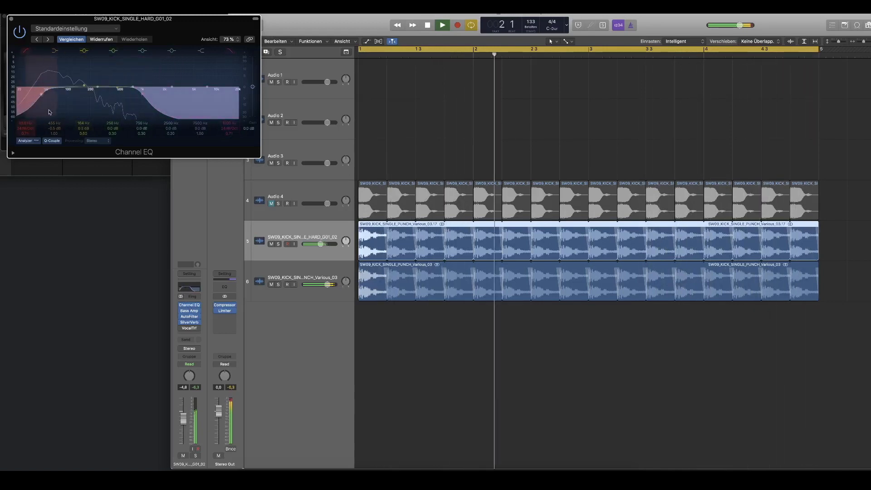
# Step: Solo the effects track with the copied punch kick and set its volume to -3.8 dB
pyautogui.click(278, 245)
pyautogui.moveTo(320, 244); pyautogui.dragTo(322, 244)
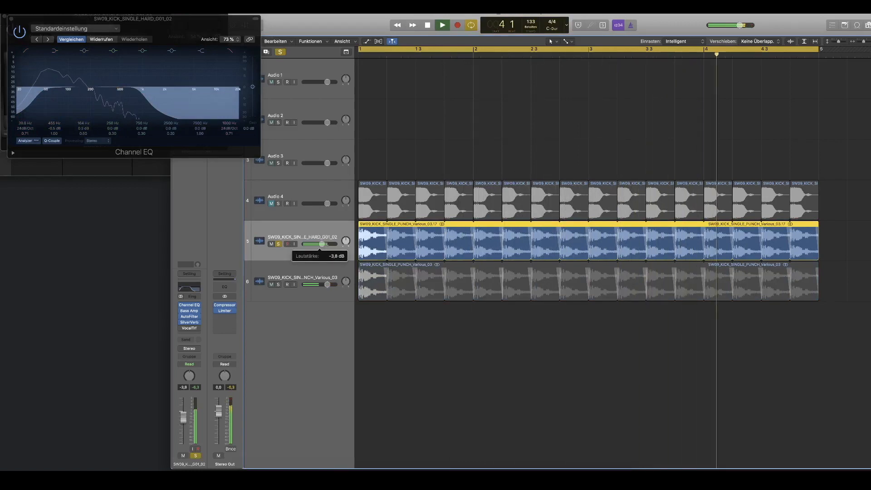
# Step: Cut the Channel EQ's high shelf to -24 dB and boost the band near 170 Hz by about 2.5 dB
pyautogui.moveTo(213, 86); pyautogui.dragTo(83, 107)
pyautogui.moveTo(80, 140); pyautogui.dragTo(96, 140)
pyautogui.moveTo(84, 85); pyautogui.dragTo(83, 73)
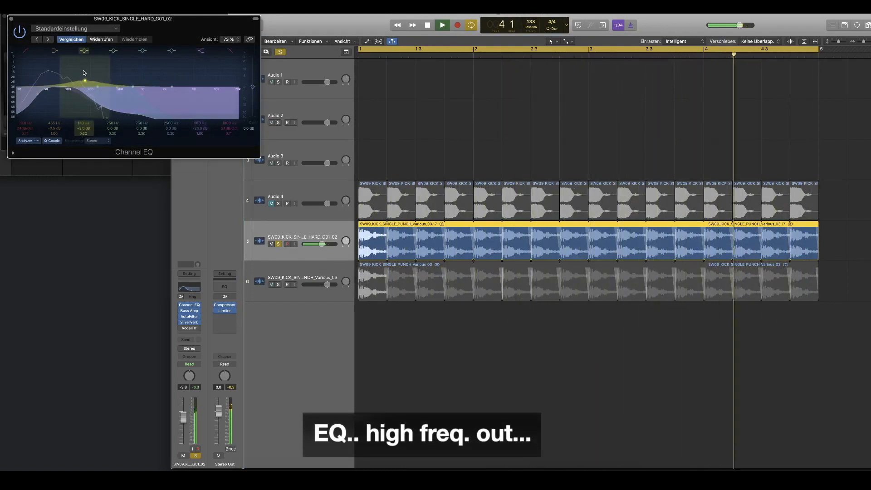
# Step: Unsolo the effects track and close the Channel EQ and Bass Amp Designer windows
pyautogui.click(278, 244)
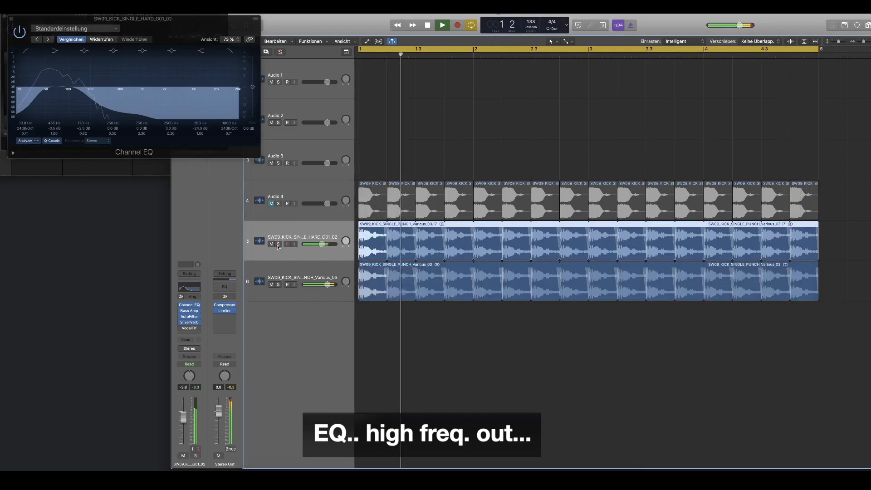
pyautogui.click(11, 19)
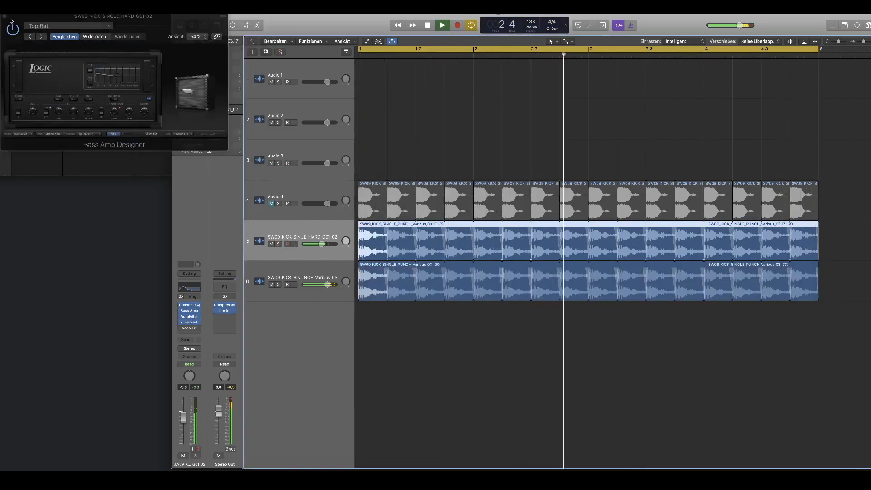
pyautogui.click(122, 83)
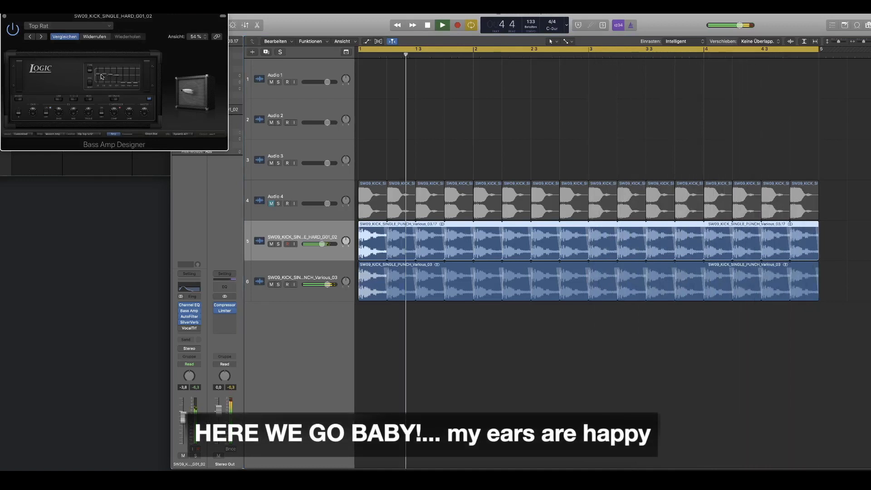
pyautogui.click(5, 17)
pyautogui.moveTo(517, 14)
pyautogui.mouseDown()
pyautogui.moveTo(408, 14)
pyautogui.moveTo(534, 14)
pyautogui.mouseUp()
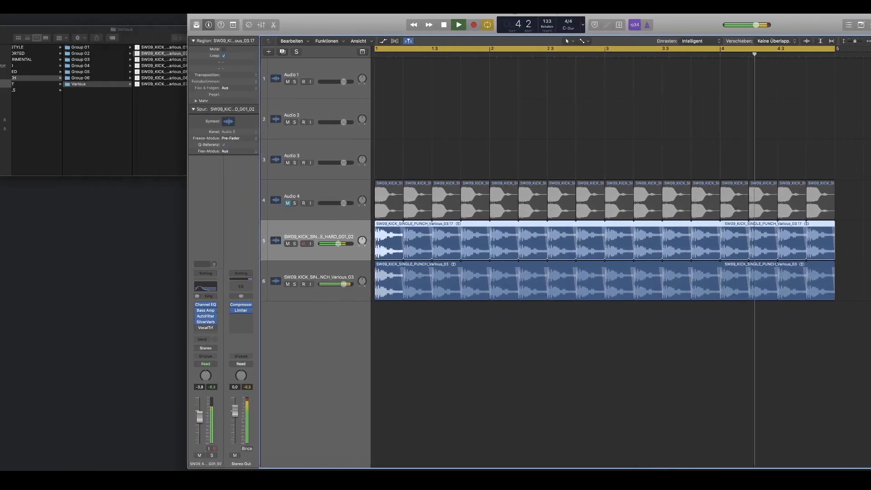
# Step: Switch to Finder and open the 06.THK_7_NOISEs folder in the THK 7 SPECIAL EDITION sample pack
pyautogui.click(137, 126)
pyautogui.hscroll(-5, 136, 125)
pyautogui.hscroll(-5, 22, 45)
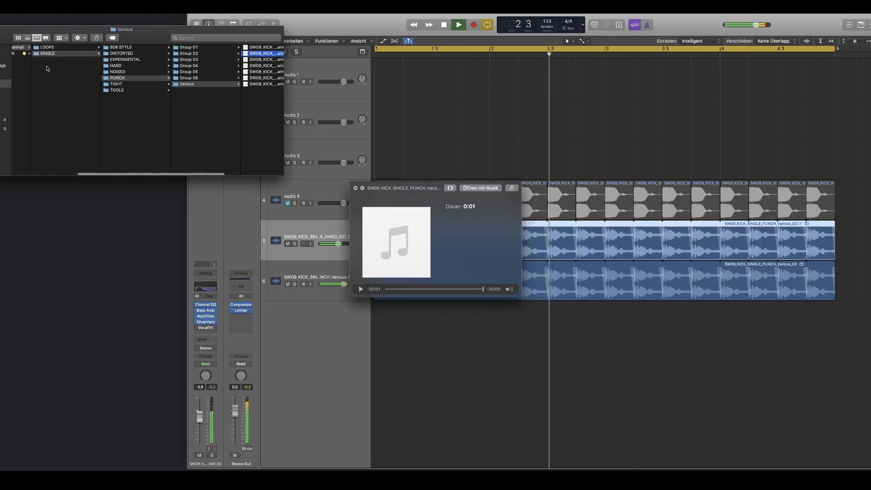
pyautogui.click(41, 53)
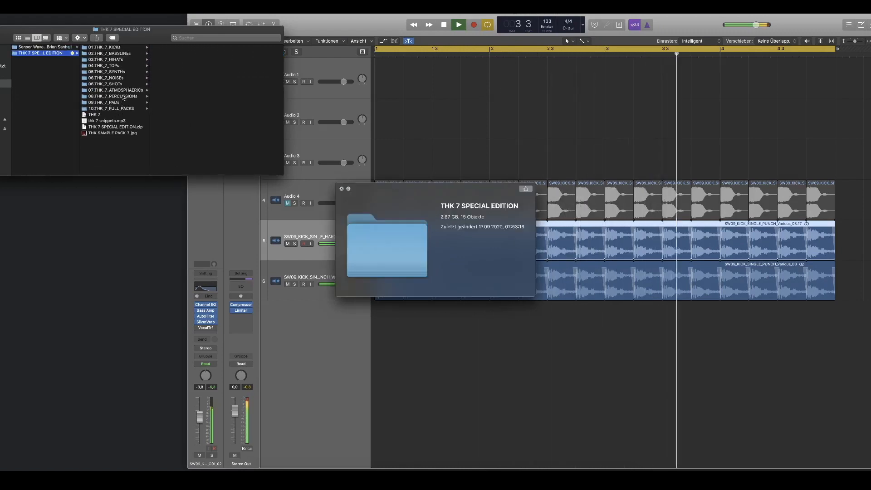
pyautogui.click(120, 84)
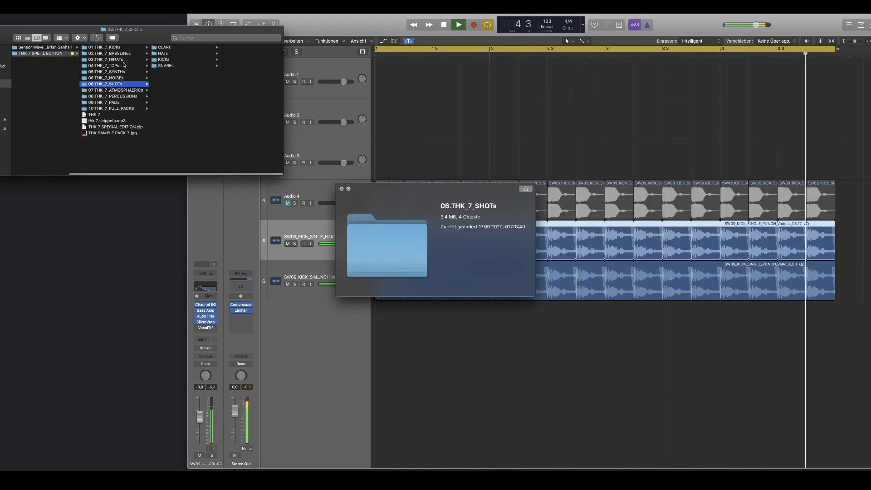
pyautogui.click(123, 79)
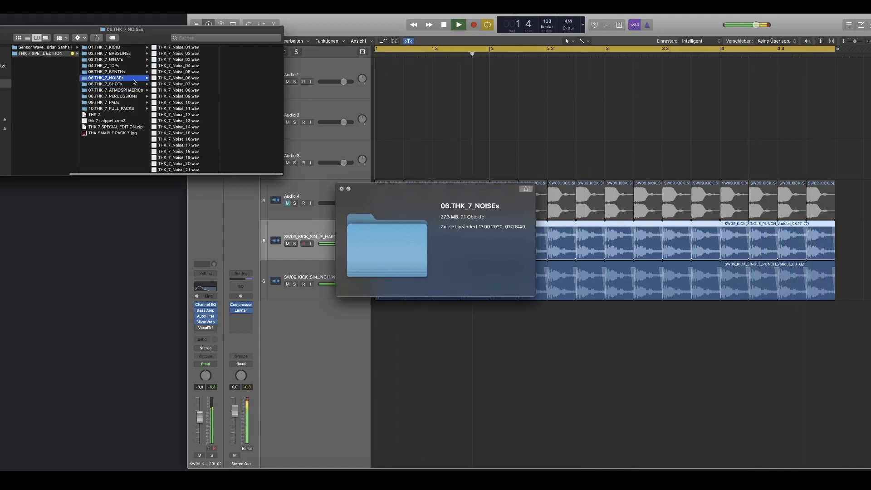
# Step: Preview the noise samples in the 06.THK_7_NOISEs folder from THK_7_Noise_02.wav through THK_7_Noise_15.wav
pyautogui.press('Right')
pyautogui.press('Down')
pyautogui.press('space')
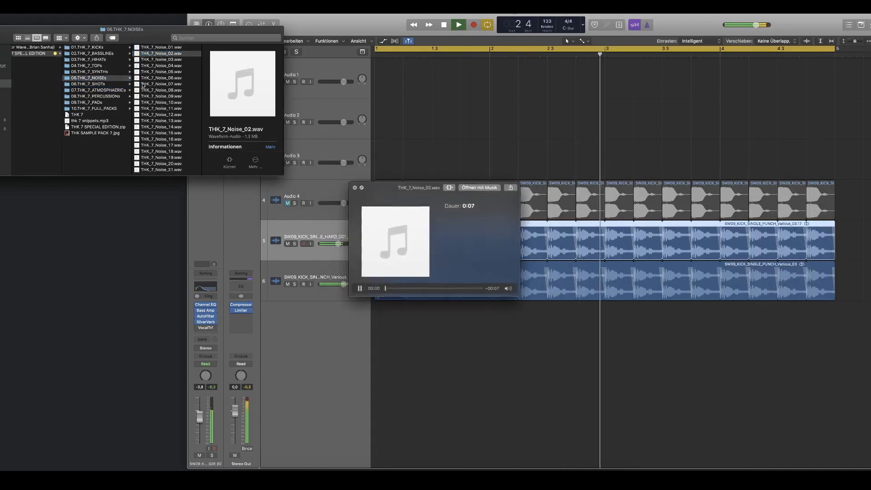
pyautogui.press('Down')
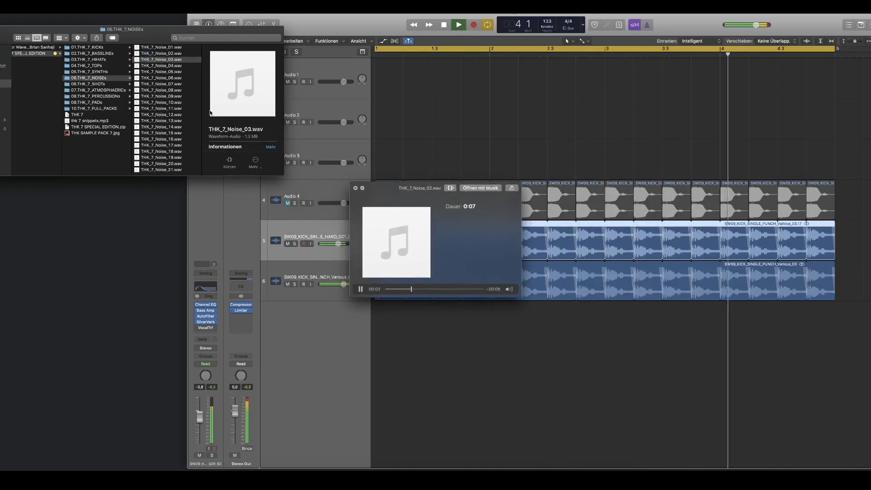
pyautogui.press('Down')
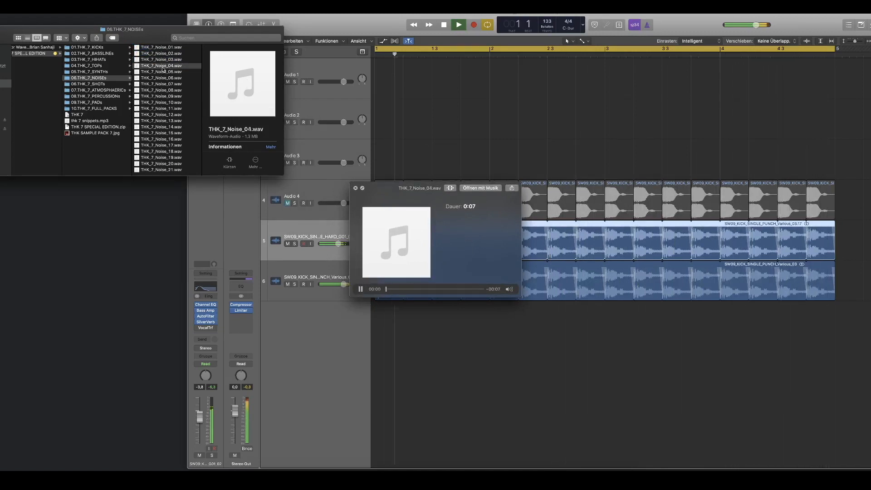
pyautogui.press('Down')
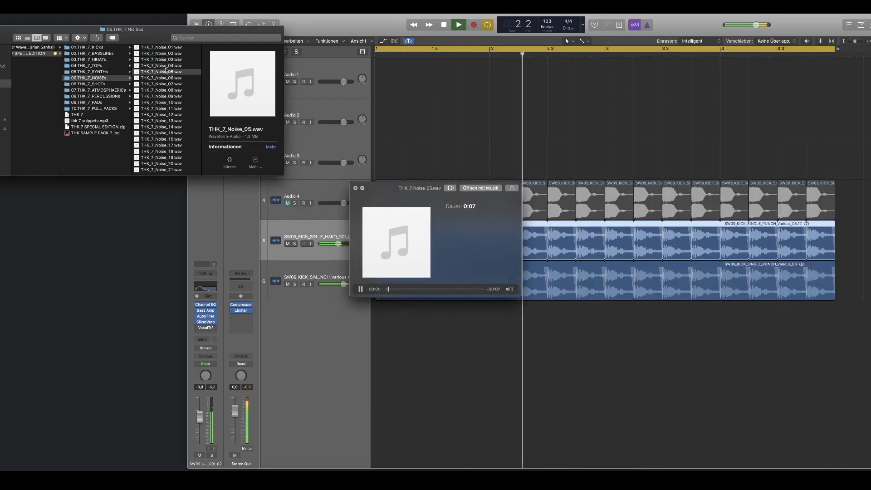
pyautogui.press('Down')
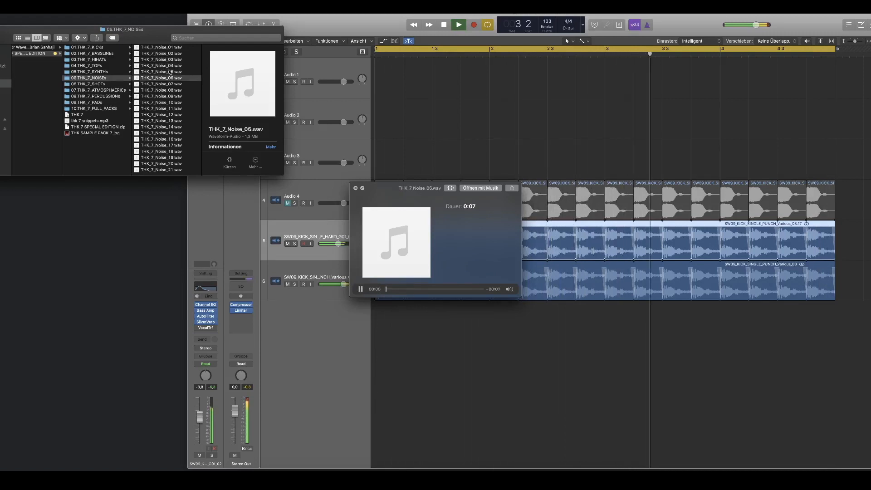
pyautogui.click(169, 84)
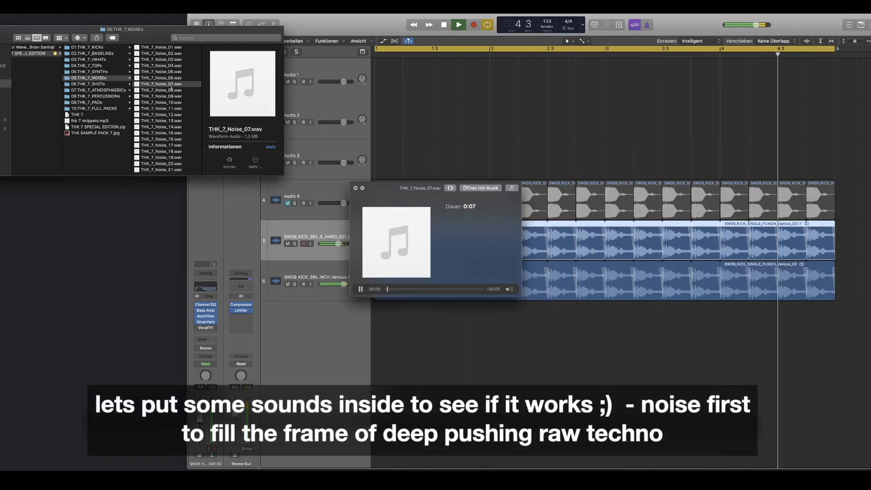
pyautogui.click(170, 89)
pyautogui.press('Down')
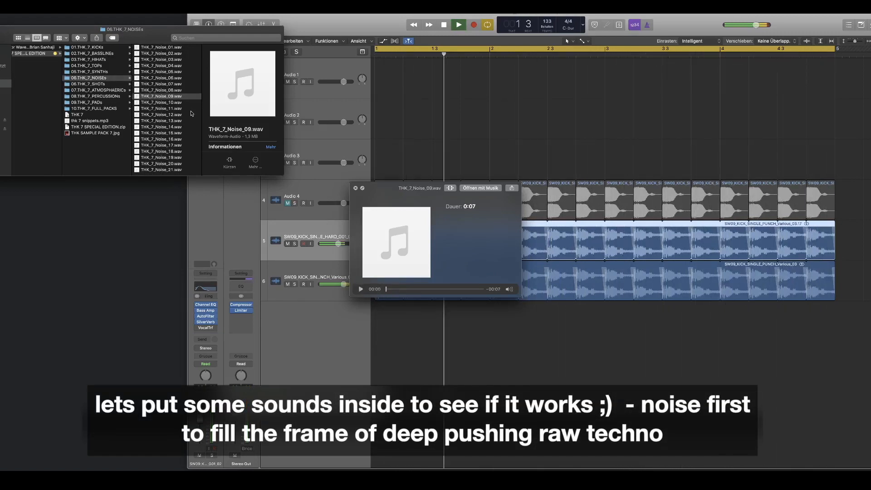
pyautogui.press('Down')
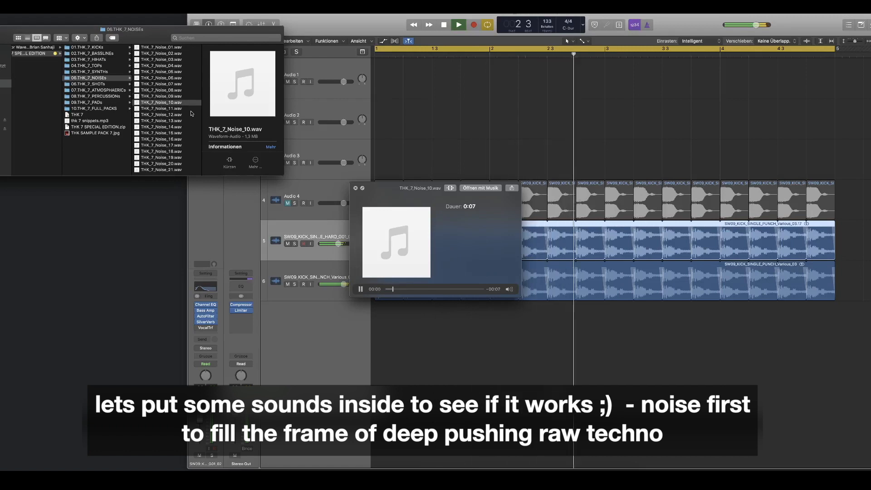
pyautogui.press('Down')
pyautogui.press('Down')
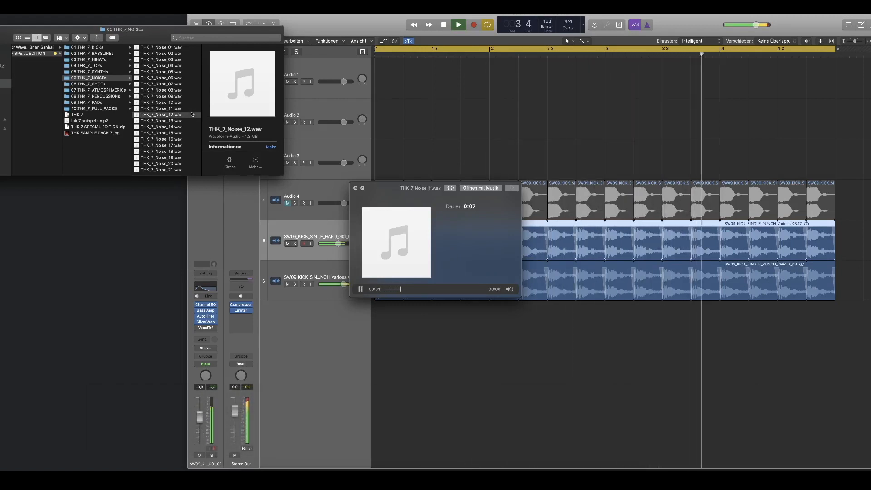
pyautogui.press('Down')
pyautogui.press('Down')
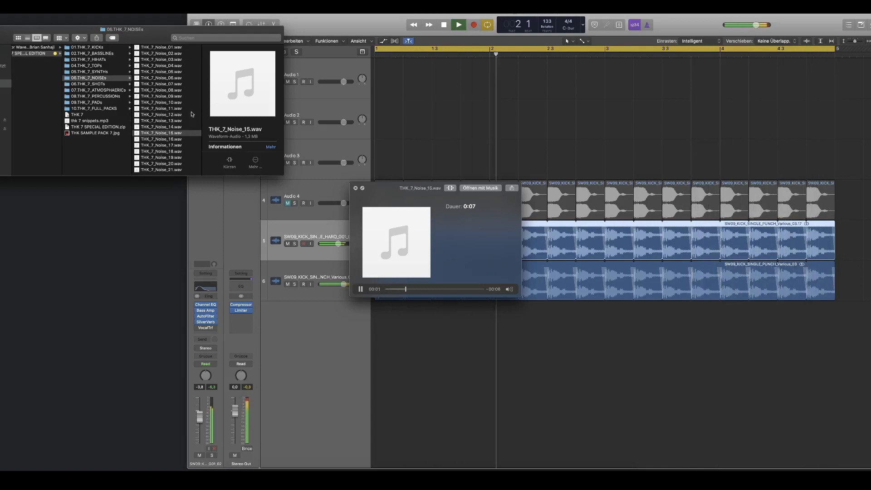
# Step: Add THK_7_Noise_15.wav on a new track at bar 1 and fill bars 1 to 5 with two two-bar noise regions
pyautogui.moveTo(178, 137); pyautogui.dragTo(387, 326)
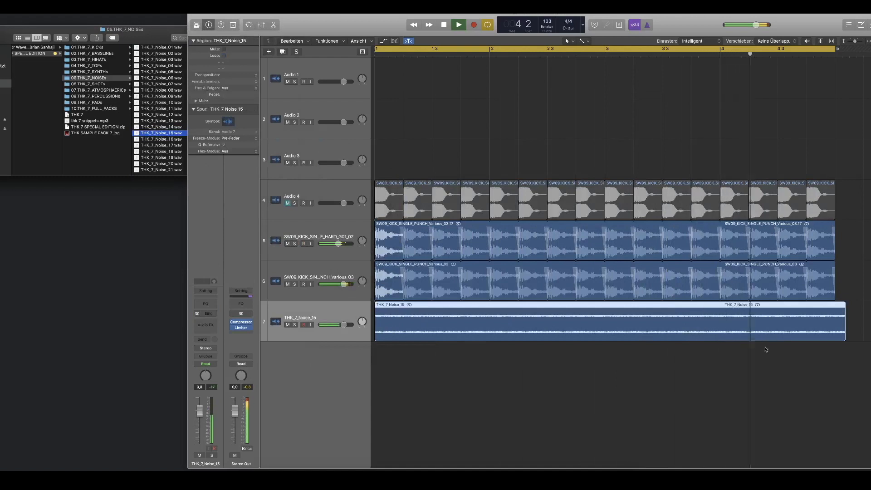
pyautogui.click(830, 344)
pyautogui.press('space')
pyautogui.moveTo(846, 339); pyautogui.dragTo(836, 341)
pyautogui.moveTo(377, 340); pyautogui.dragTo(389, 311)
pyautogui.scroll(-5, 389, 311)
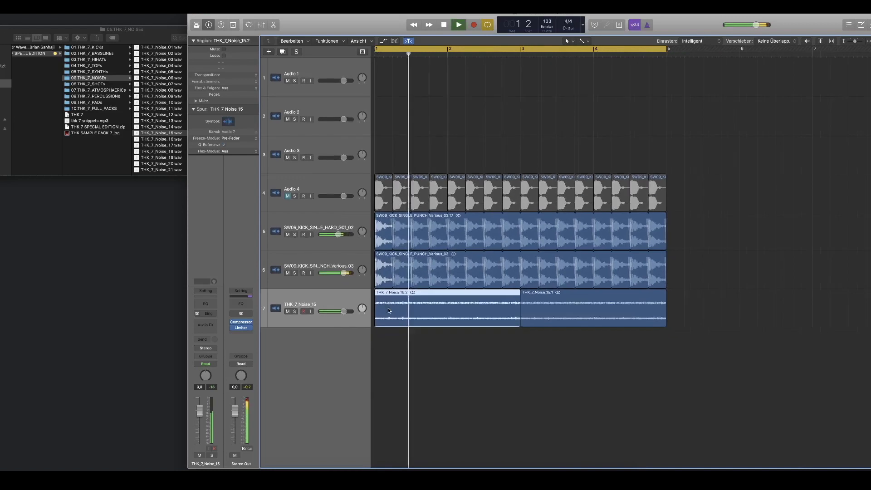
pyautogui.click(316, 292)
pyautogui.press('space')
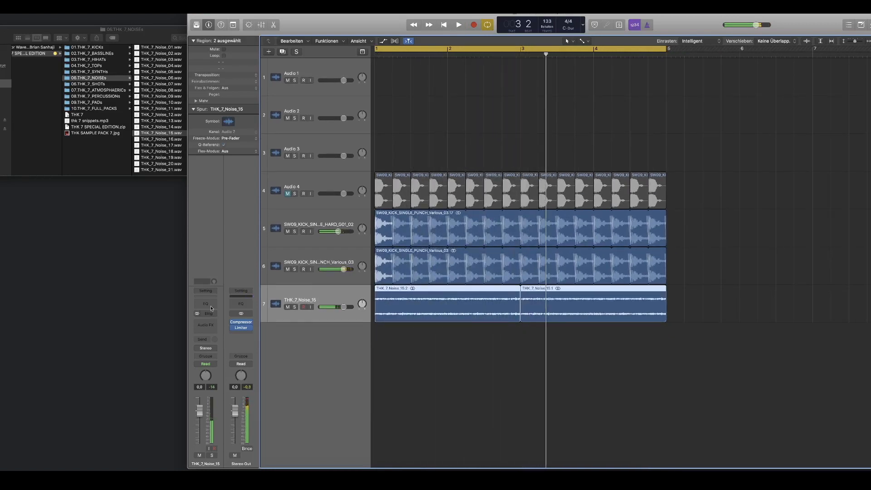
# Step: Insert a Channel EQ on the noise track with a -24 dB low shelf at 2100 Hz, +2 dB at 3100 Hz and a 6400 Hz high cut
pyautogui.click(211, 308)
pyautogui.press('space')
pyautogui.moveTo(59, 89); pyautogui.dragTo(121, 123)
pyautogui.moveTo(230, 111); pyautogui.dragTo(201, 110)
pyautogui.moveTo(121, 109); pyautogui.dragTo(141, 110)
pyautogui.moveTo(199, 107); pyautogui.dragTo(217, 113)
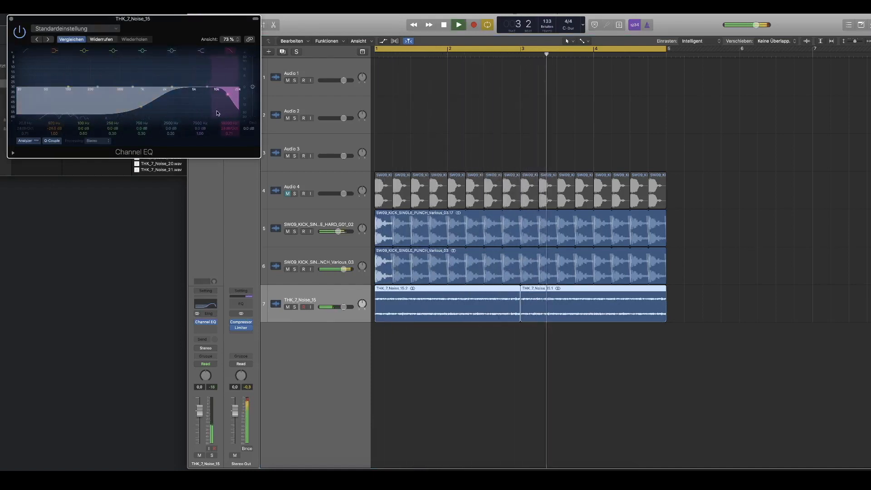
pyautogui.moveTo(172, 87); pyautogui.dragTo(176, 87)
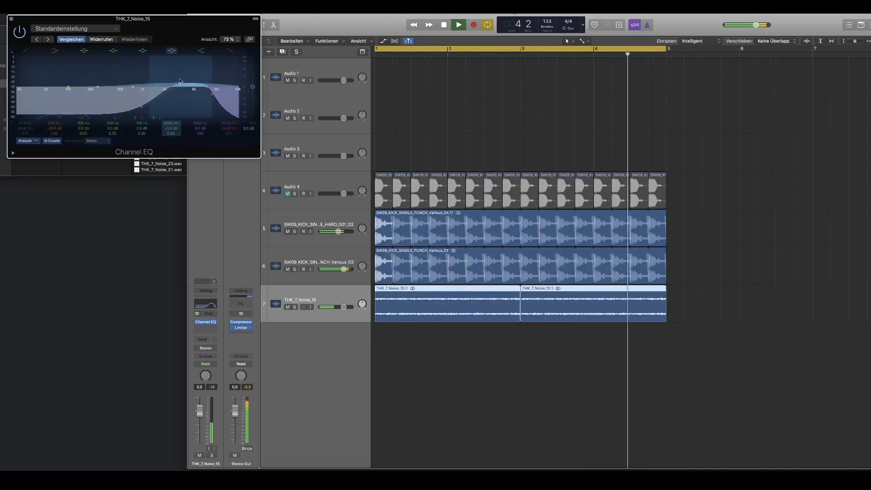
pyautogui.moveTo(168, 82); pyautogui.dragTo(184, 106)
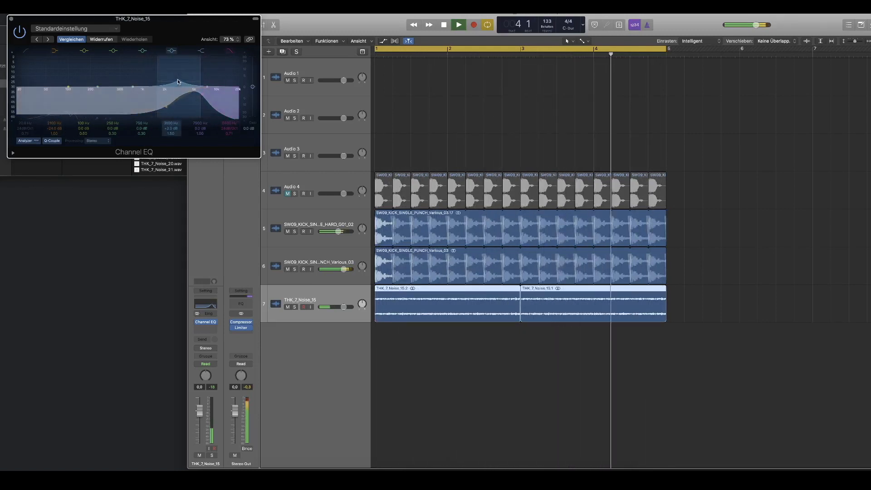
# Step: Set the noise track's volume to -2.6 dB, move it above the two punch kick tracks and close its Channel EQ
pyautogui.moveTo(343, 307); pyautogui.dragTo(344, 218)
pyautogui.press('super+Up')
pyautogui.press('super+Up')
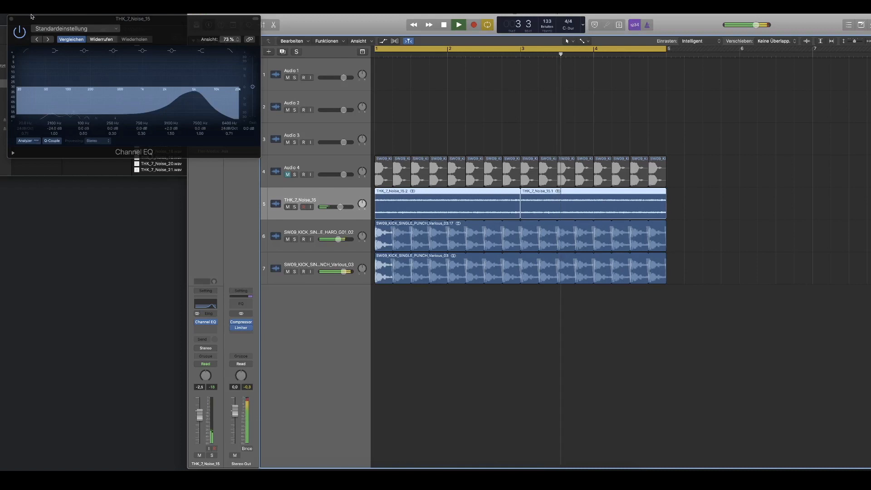
pyautogui.click(12, 19)
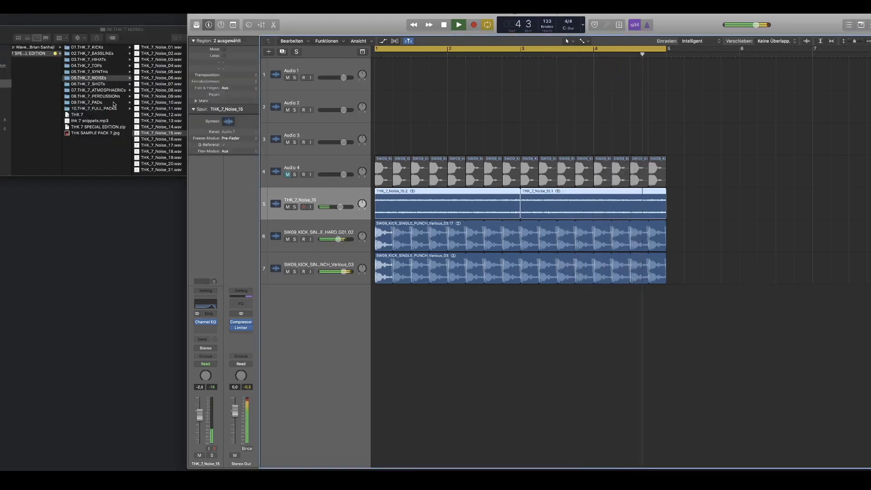
# Step: Open the 04.THK_7_TOPs folder in Finder and preview its first samples through THK_7_Tops_02.wav
pyautogui.click(107, 63)
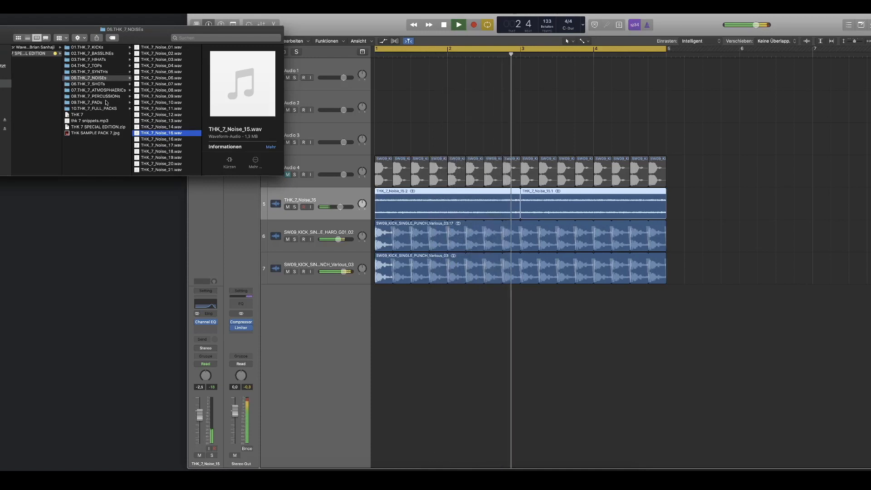
pyautogui.click(106, 66)
pyautogui.press('Right')
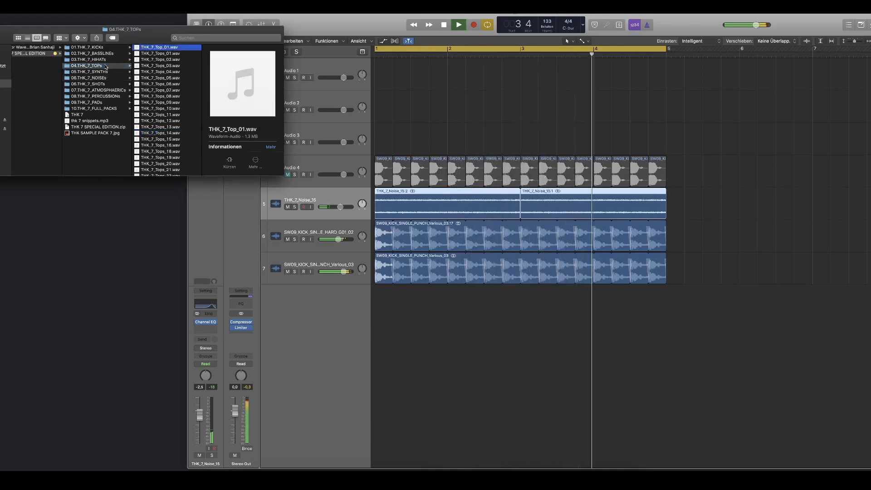
pyautogui.press('space')
pyautogui.press('Down')
pyautogui.moveTo(424, 197); pyautogui.dragTo(143, 182)
pyautogui.press('Down')
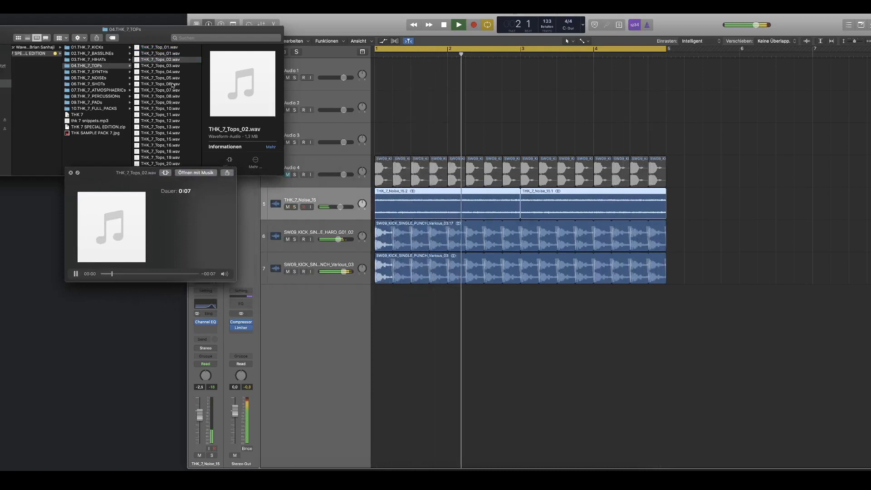
pyautogui.press('space')
# Step: Add THK_7_Tops_02.wav on a new track at bar 1, trim its region to end at bar 5 and play the loop
pyautogui.moveTo(159, 60); pyautogui.dragTo(393, 320)
pyautogui.press('space')
pyautogui.moveTo(672, 313)
pyautogui.mouseDown()
pyautogui.moveTo(385, 313)
pyautogui.moveTo(542, 296)
pyautogui.moveTo(666, 298)
pyautogui.mouseUp()
pyautogui.press('Return')
pyautogui.press('space')
pyautogui.press('space')
pyautogui.press('space')
pyautogui.press('space')
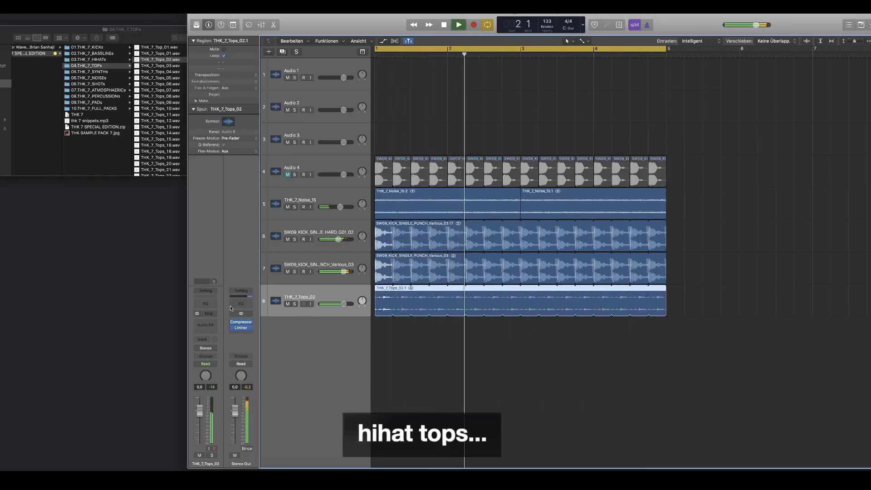
# Step: Insert a Channel EQ on the tops track, filter its low and highest frequencies with the low cut and high cut, and close it
pyautogui.click(210, 304)
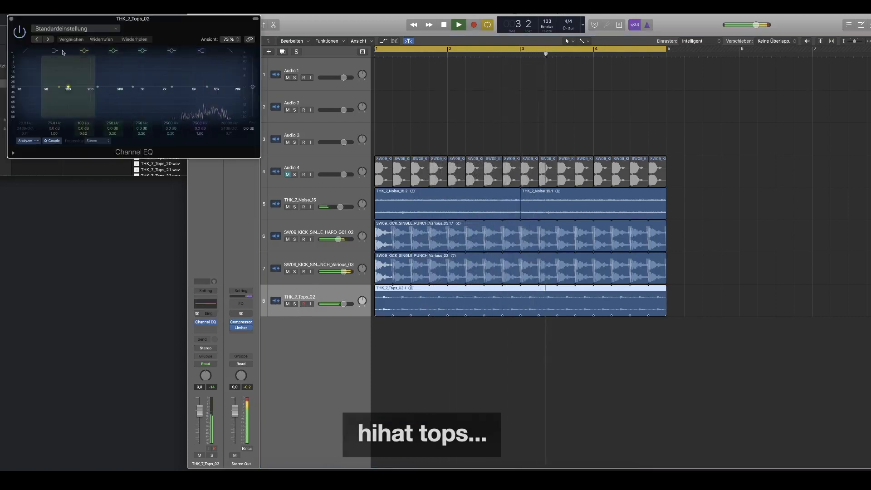
pyautogui.click(26, 52)
pyautogui.moveTo(40, 96); pyautogui.dragTo(226, 130)
pyautogui.click(229, 51)
pyautogui.click(230, 51)
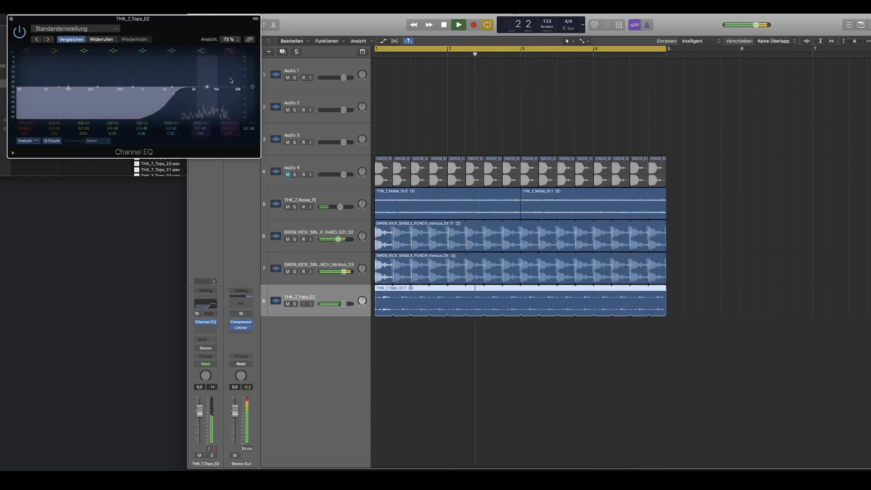
pyautogui.click(229, 51)
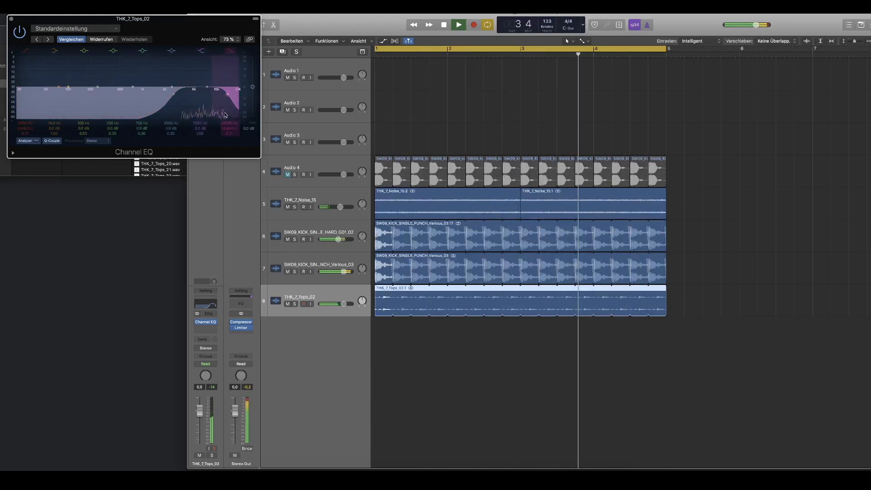
pyautogui.click(12, 20)
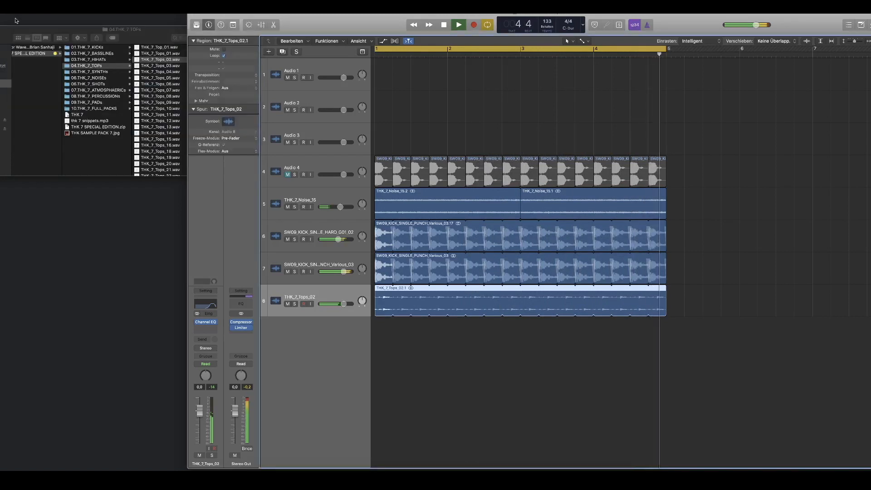
# Step: Open the 09.THK_7_PADs folder in Finder and preview THK_7_Pads_01.wav through THK_7_Pads_03.wav
pyautogui.click(104, 99)
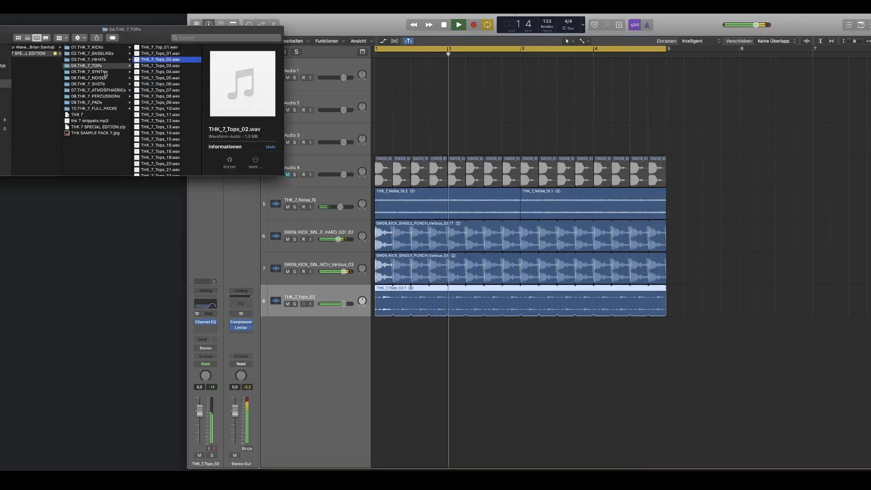
pyautogui.click(105, 91)
pyautogui.click(105, 102)
pyautogui.press('Right')
pyautogui.press('space')
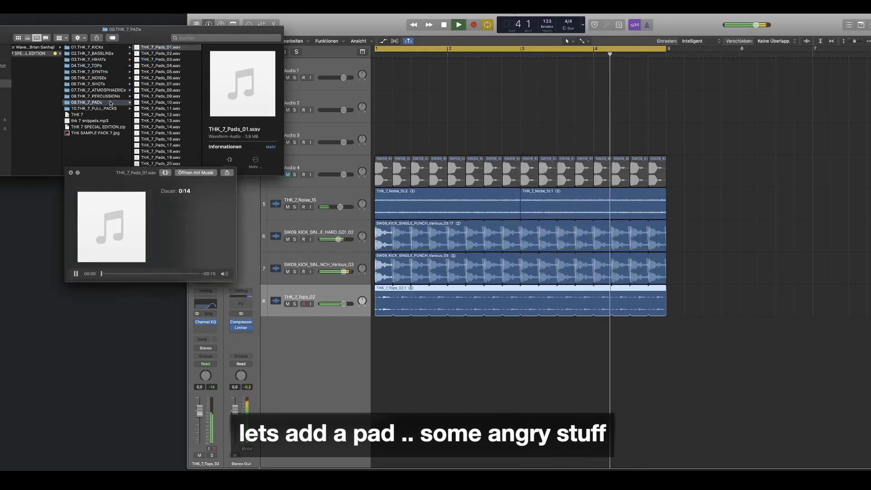
pyautogui.click(154, 53)
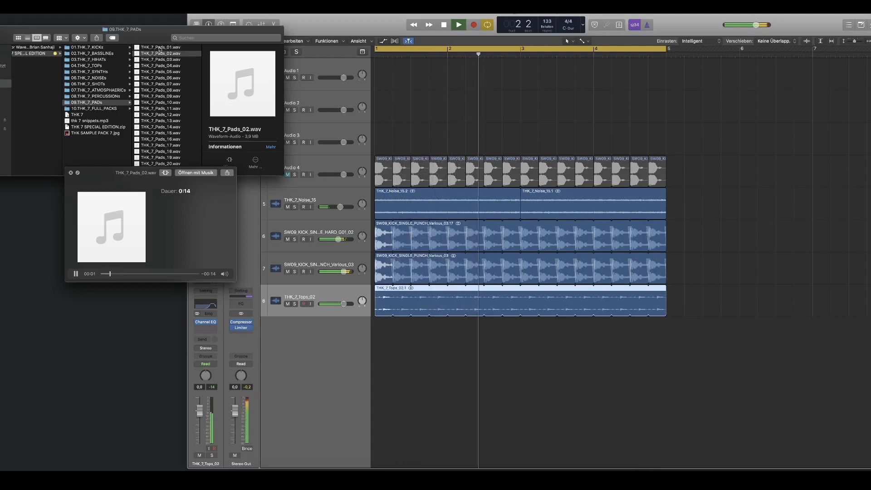
pyautogui.press('Down')
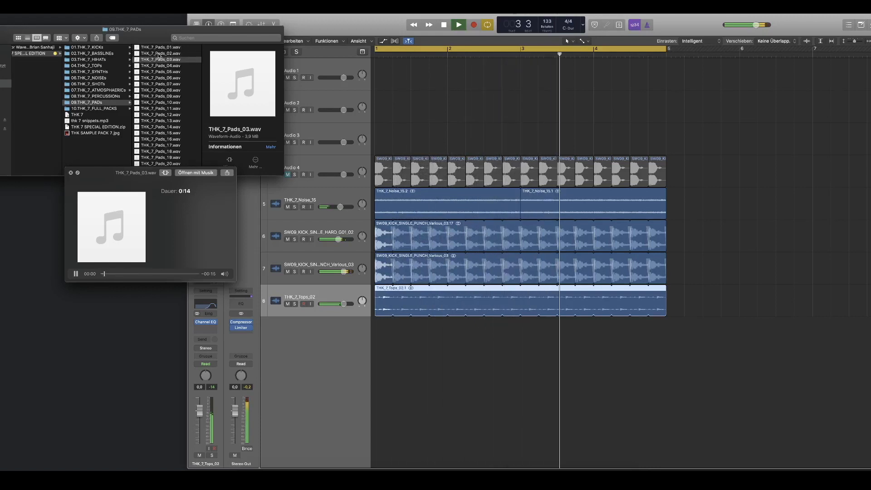
# Step: Add THK_7_Pads_02.wav on a new track at bar 1, trim its region to one bar and play it with the loop
pyautogui.moveTo(159, 55); pyautogui.dragTo(396, 347)
pyautogui.scroll(-3, 501, 336)
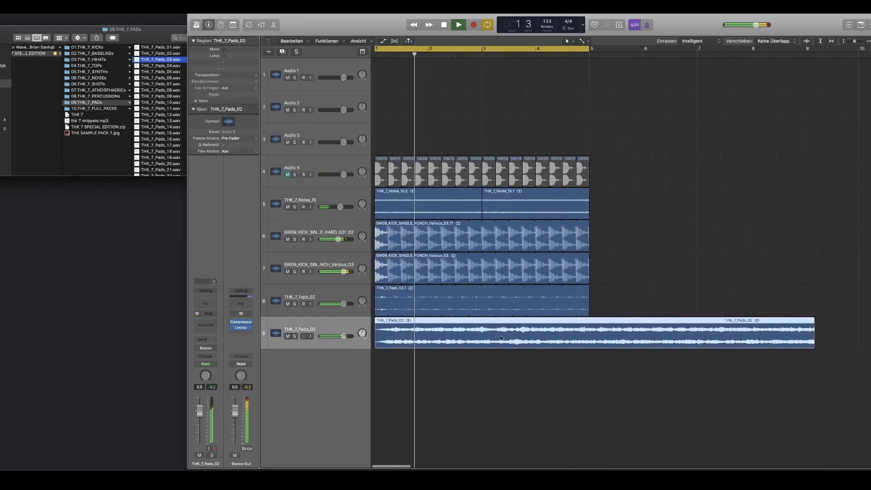
pyautogui.press('space')
pyautogui.moveTo(730, 345); pyautogui.dragTo(727, 346)
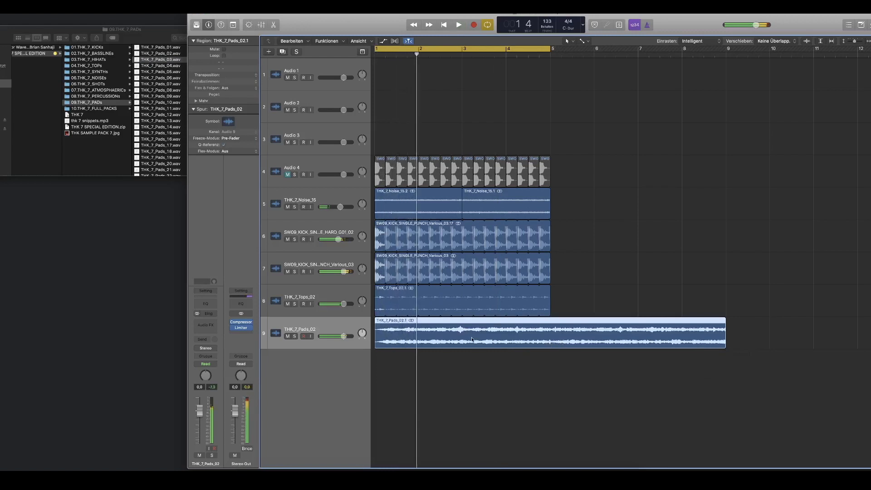
pyautogui.moveTo(724, 346); pyautogui.dragTo(418, 342)
pyautogui.press('space')
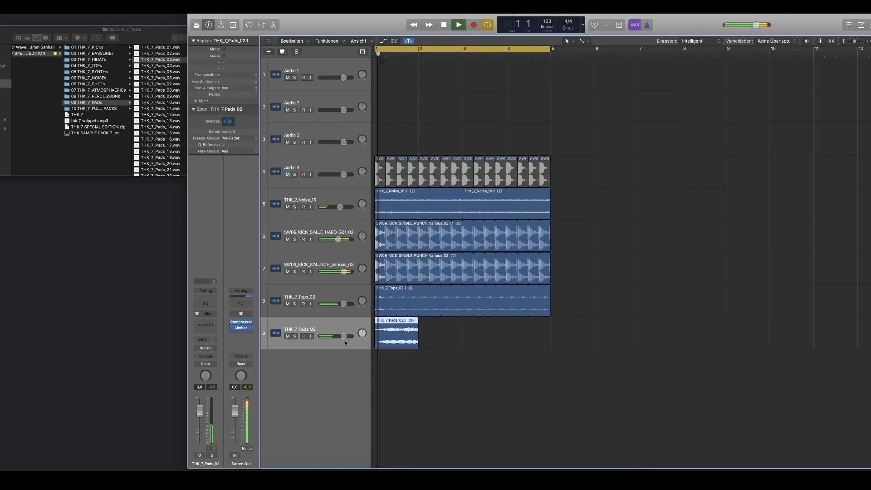
pyautogui.press('space')
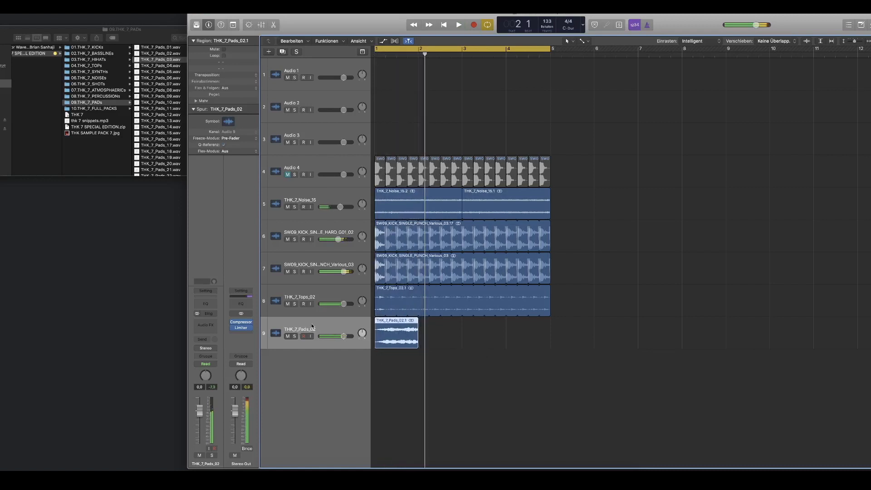
# Step: Insert a Channel EQ on the pad track and set its high cut to about 790 Hz
pyautogui.click(203, 307)
pyautogui.press('space')
pyautogui.moveTo(214, 105); pyautogui.dragTo(134, 105)
pyautogui.press('space')
# Step: Insert a SilverVerb after the Channel EQ on the pad track and play the loop
pyautogui.click(206, 333)
pyautogui.moveTo(221, 440)
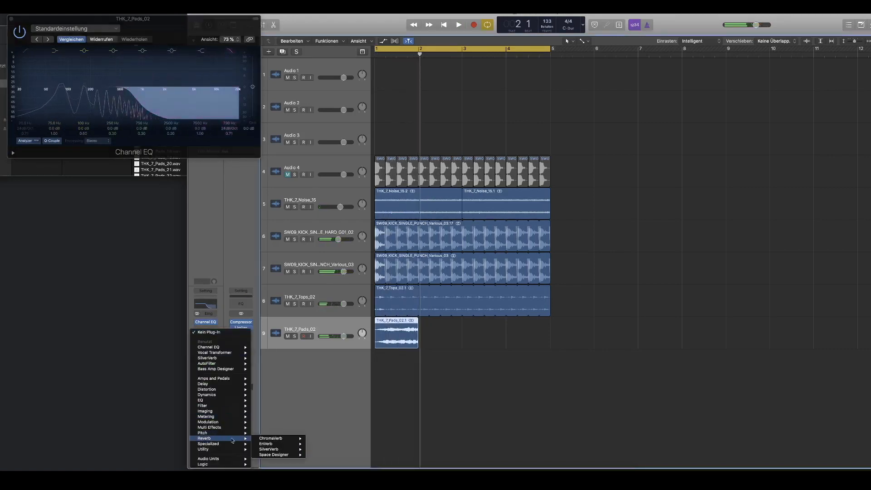
pyautogui.click(319, 449)
pyautogui.press('space')
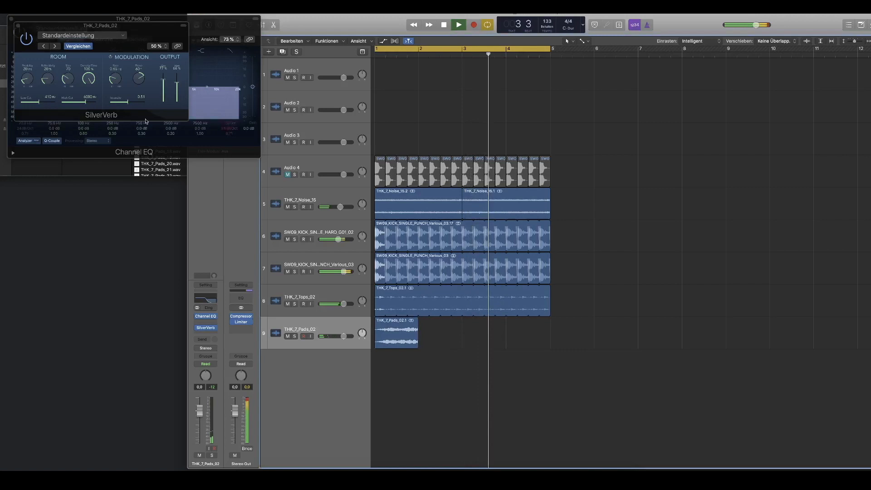
# Step: Close SilverVerb and reshape the pad's Channel EQ with slight boosts near 1 kHz and 3 kHz and a high cut at about 860 Hz
pyautogui.click(18, 25)
pyautogui.moveTo(136, 109); pyautogui.dragTo(180, 104)
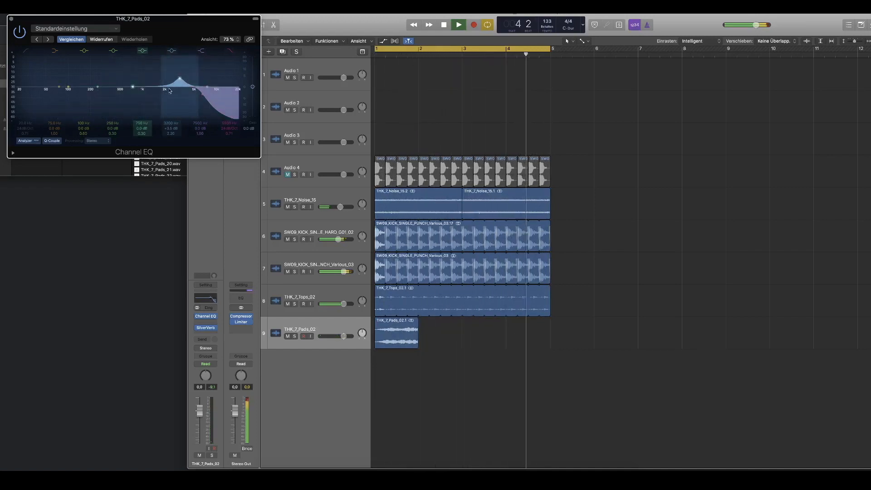
pyautogui.moveTo(104, 86); pyautogui.dragTo(158, 74)
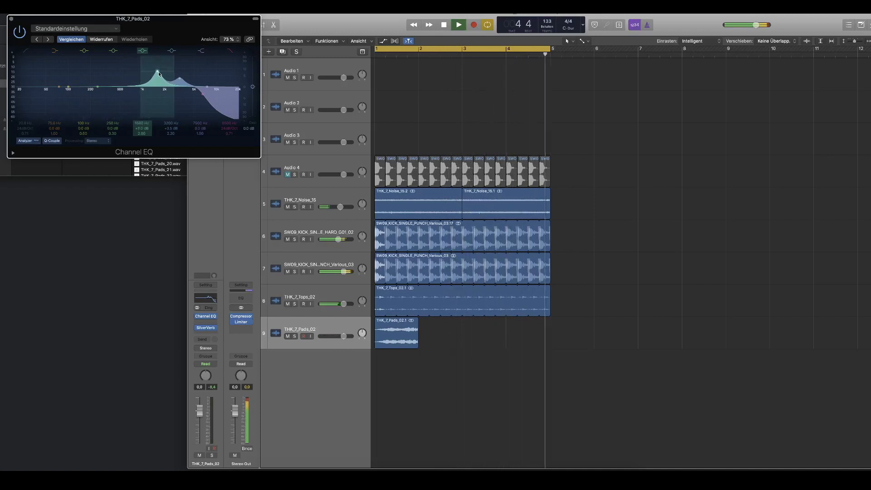
pyautogui.moveTo(159, 73); pyautogui.dragTo(137, 99)
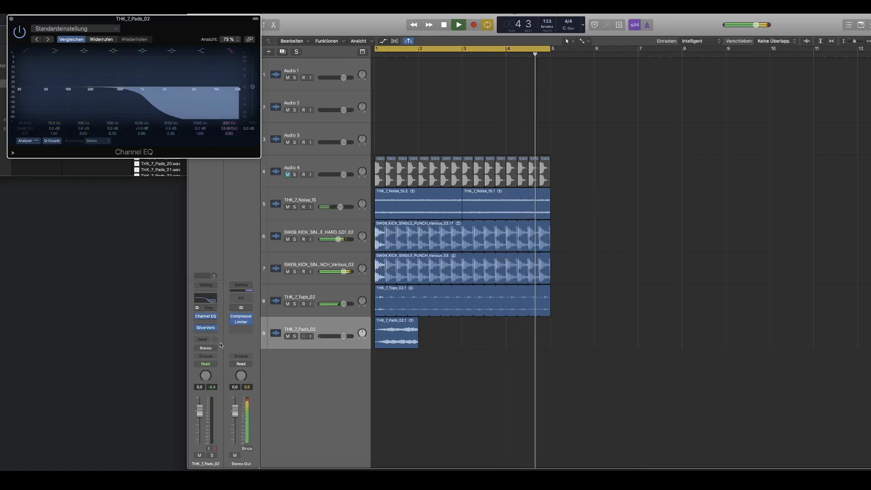
# Step: Try a SilverVerb setting on the pad with a 690 Hz low cut, a 7000 Hz high cut and a higher wet level
pyautogui.click(209, 327)
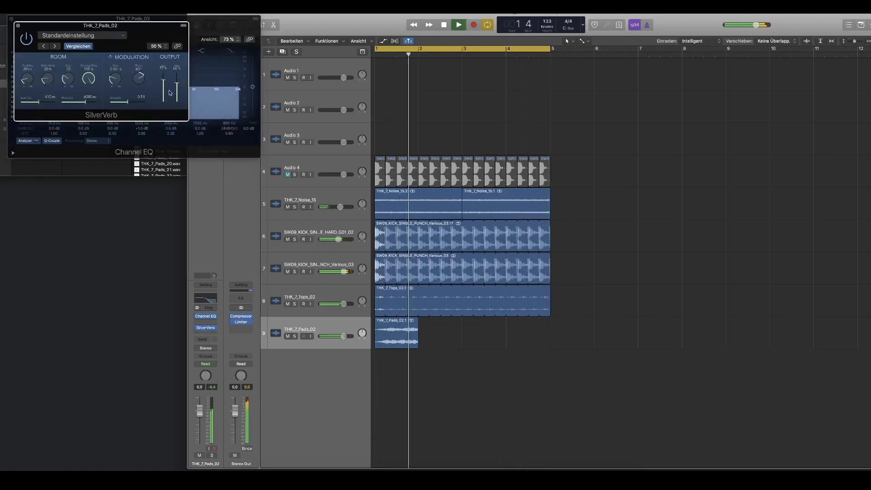
pyautogui.moveTo(92, 105); pyautogui.dragTo(95, 104)
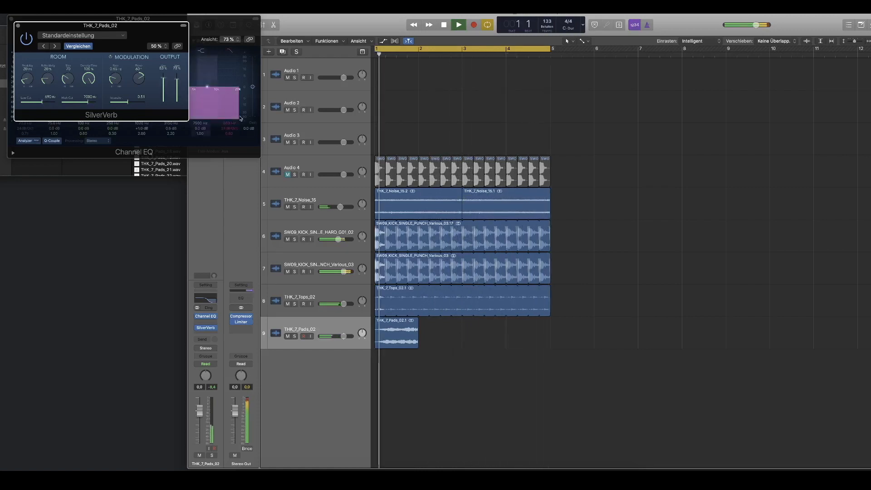
pyautogui.moveTo(177, 85); pyautogui.dragTo(176, 82)
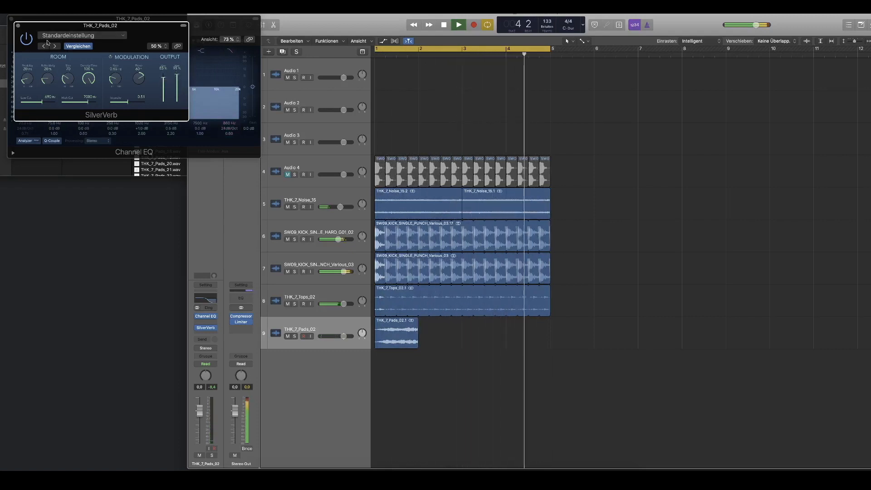
# Step: Solo the pad track and try SilverVerb with a 12000 Hz high cut, changed room settings and lower modulation intensity
pyautogui.click(294, 336)
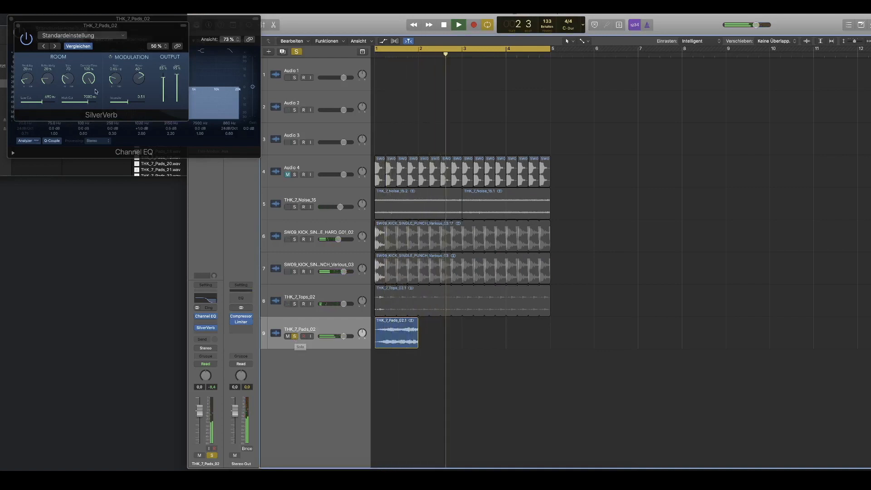
pyautogui.moveTo(87, 103); pyautogui.dragTo(104, 99)
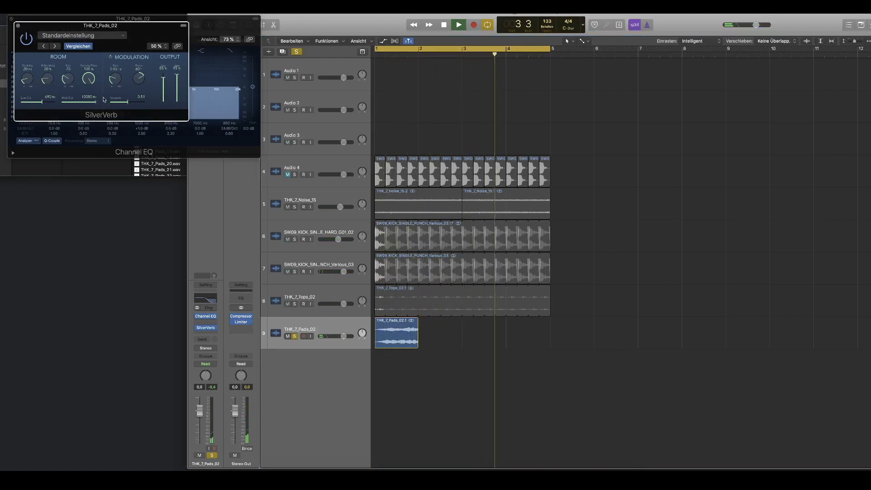
pyautogui.moveTo(24, 79); pyautogui.dragTo(45, 59)
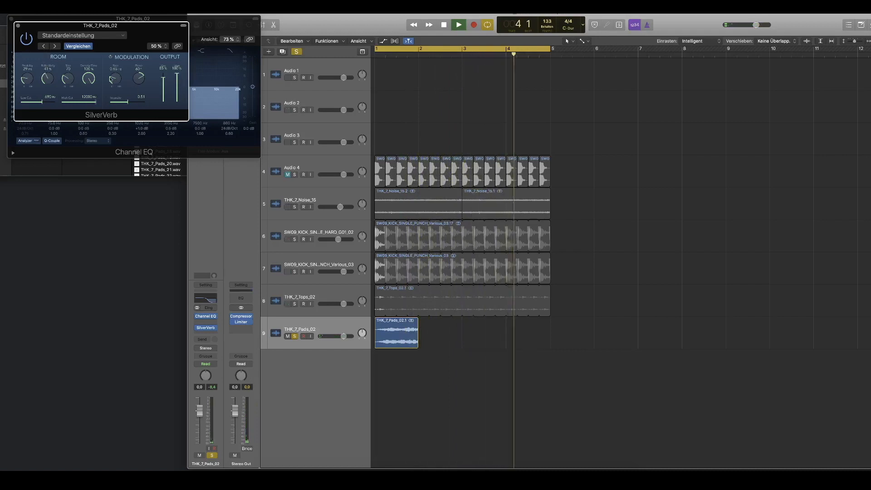
pyautogui.moveTo(127, 102); pyautogui.dragTo(116, 106)
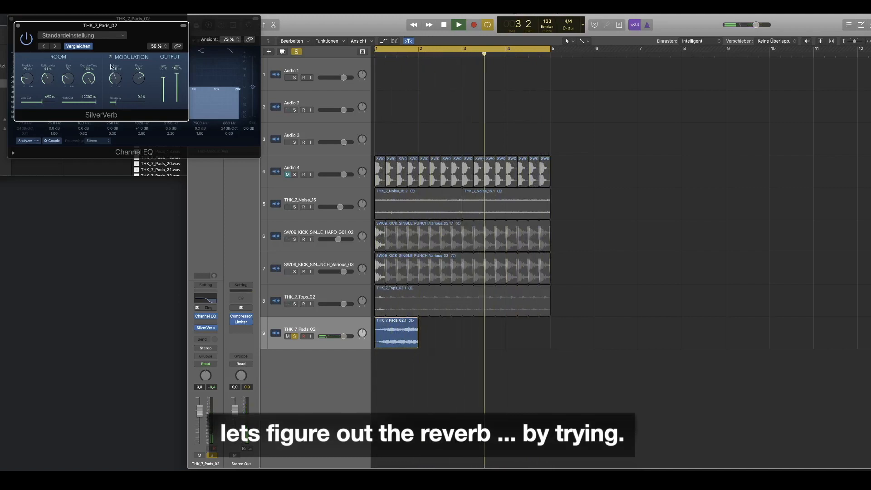
# Step: Try stronger SilverVerb modulation with smaller room size, 71% density, a lower dry level, a 220 Hz low cut and a 1100 Hz high cut
pyautogui.moveTo(136, 72); pyautogui.dragTo(136, 69)
pyautogui.moveTo(67, 78); pyautogui.dragTo(66, 61)
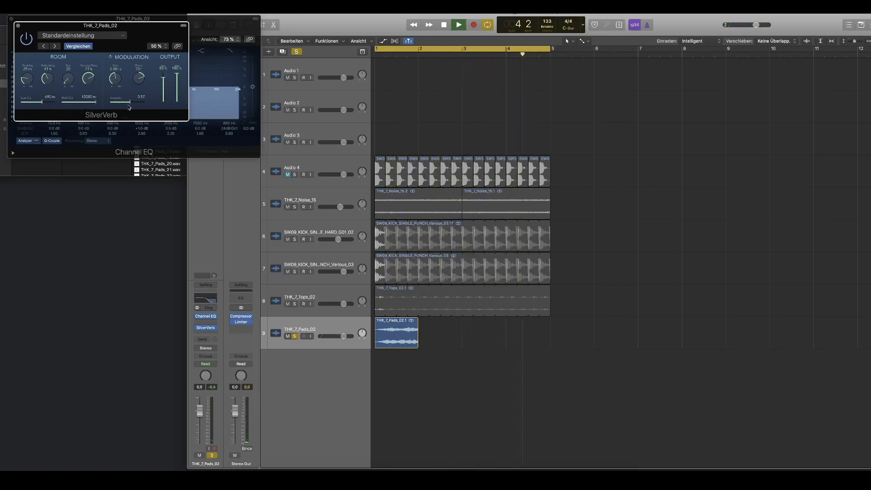
pyautogui.moveTo(164, 78); pyautogui.dragTo(164, 86)
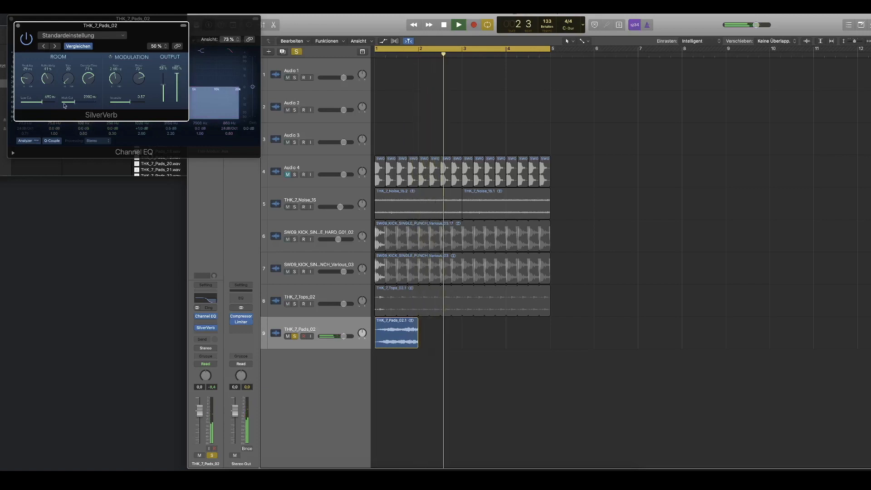
pyautogui.moveTo(50, 105); pyautogui.dragTo(35, 105)
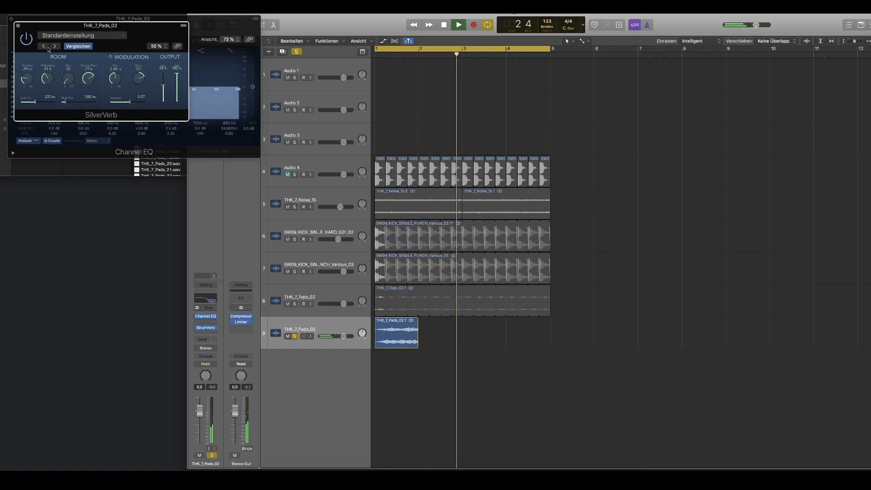
# Step: Load the Back Room preset in SilverVerb, then unsolo the pad track and play the full loop
pyautogui.click(54, 47)
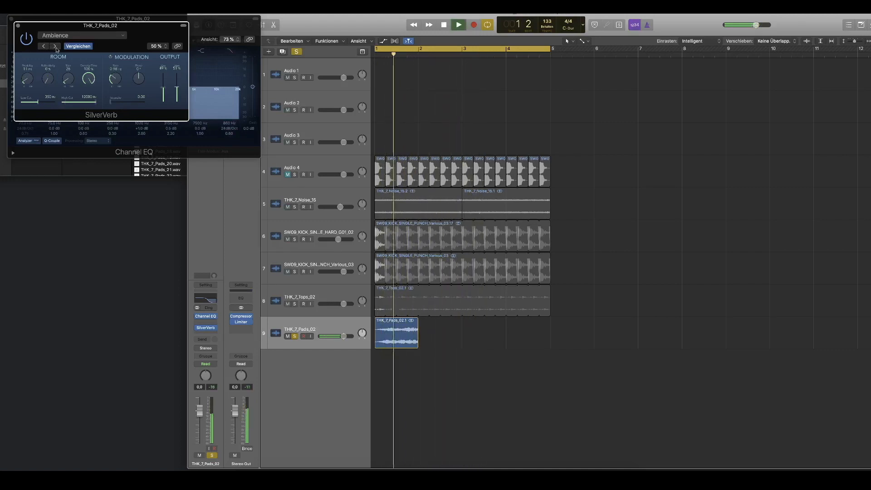
pyautogui.press('space')
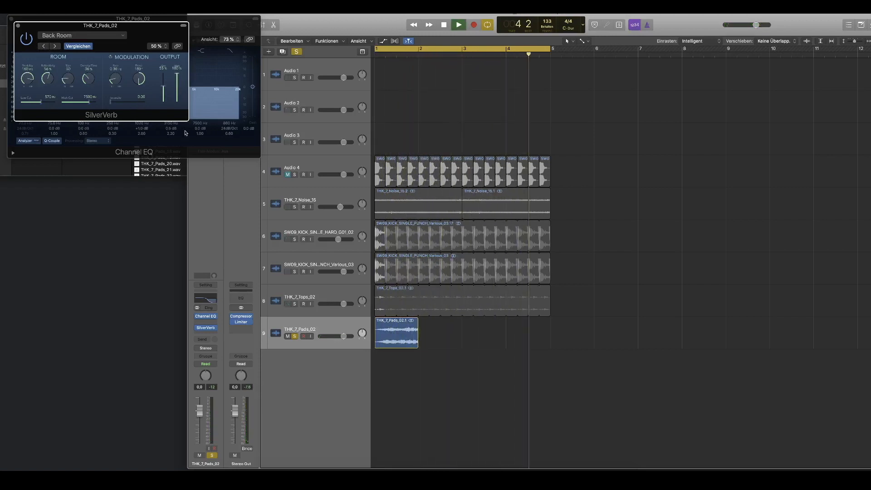
pyautogui.click(295, 336)
pyautogui.press('space')
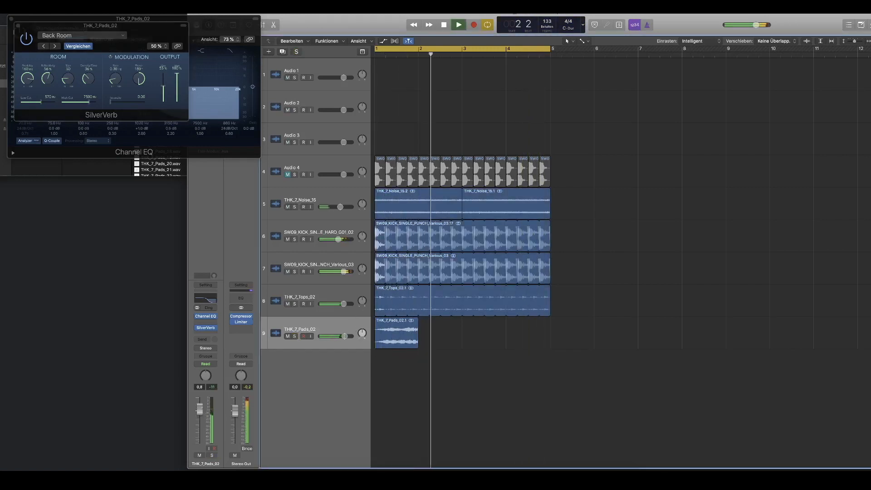
# Step: Raise the pad track's volume to about 1.9 dB and set its EQ high cut to about 830 Hz, closing both plug-in windows
pyautogui.moveTo(202, 408); pyautogui.dragTo(203, 405)
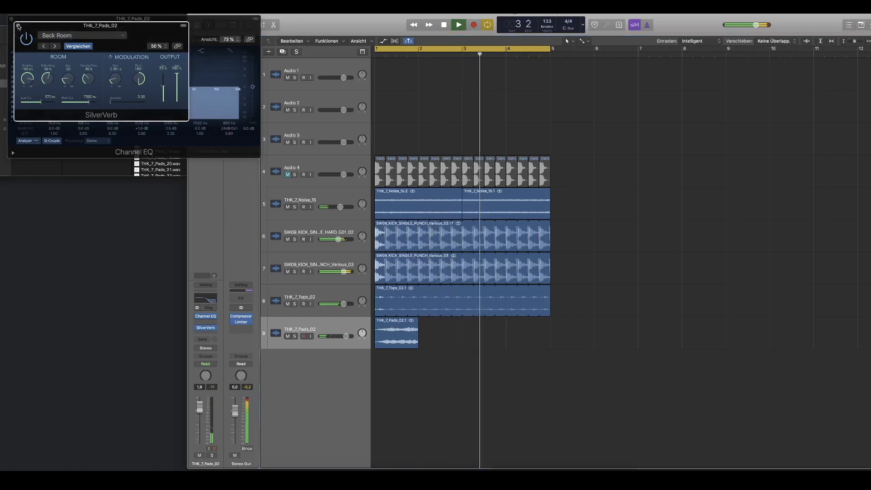
pyautogui.click(15, 25)
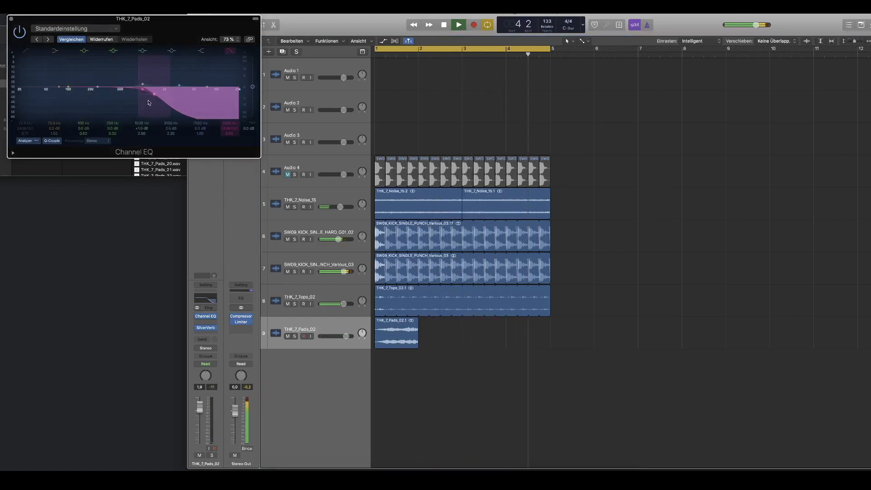
pyautogui.moveTo(176, 103); pyautogui.dragTo(156, 104)
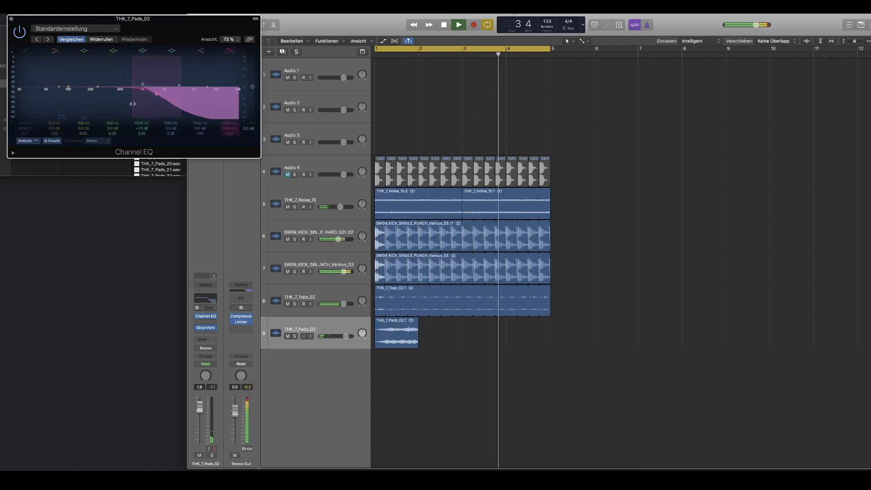
pyautogui.click(12, 19)
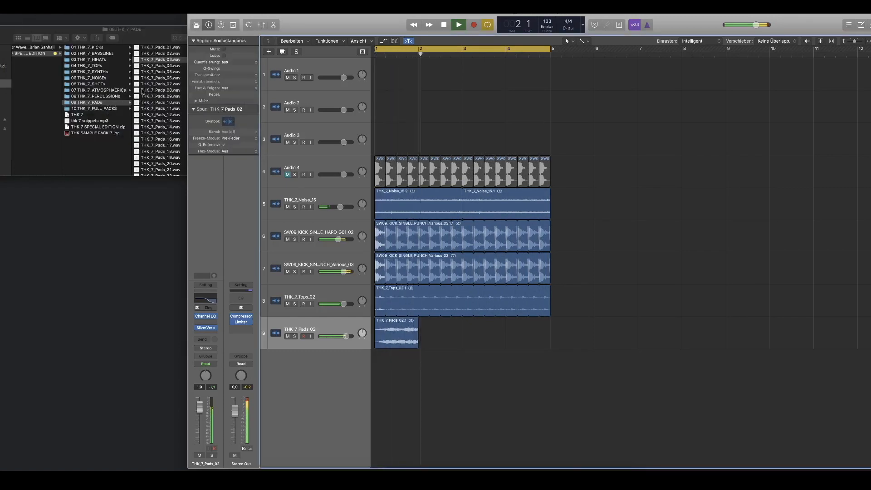
# Step: Mute and unmute the HARD_G01_02 kick track to compare the loop with and without it
pyautogui.click(101, 58)
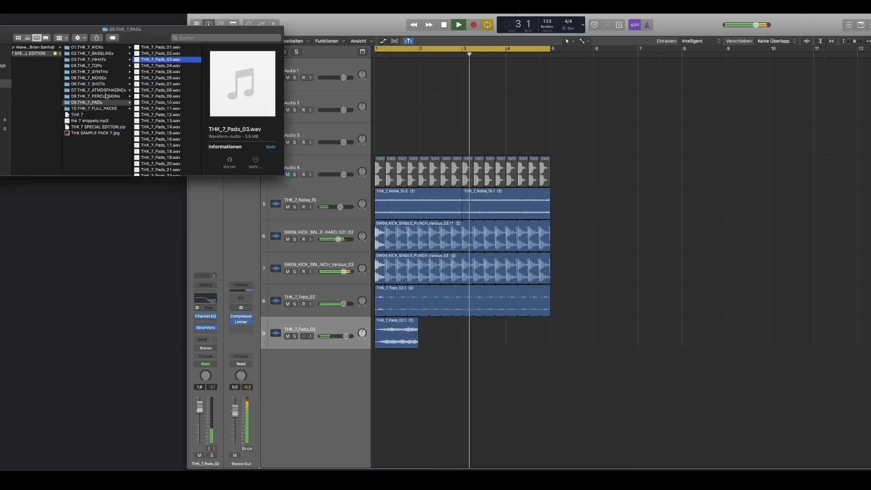
pyautogui.click(599, 244)
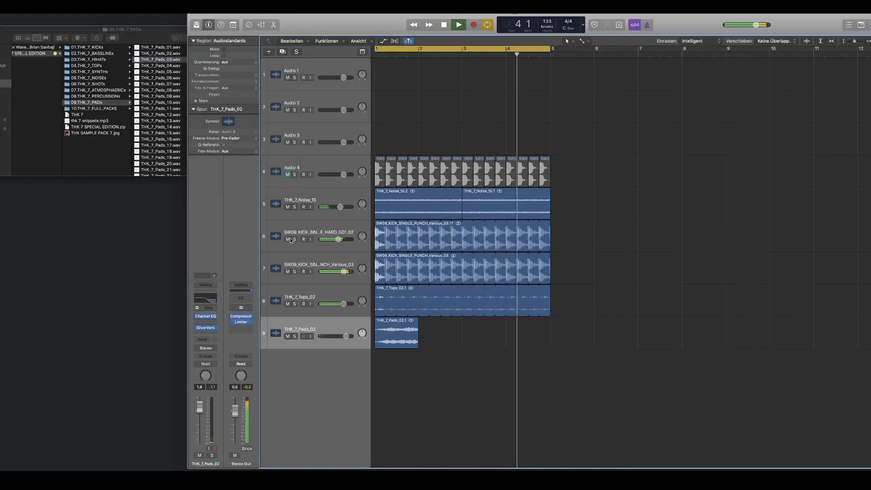
pyautogui.click(288, 240)
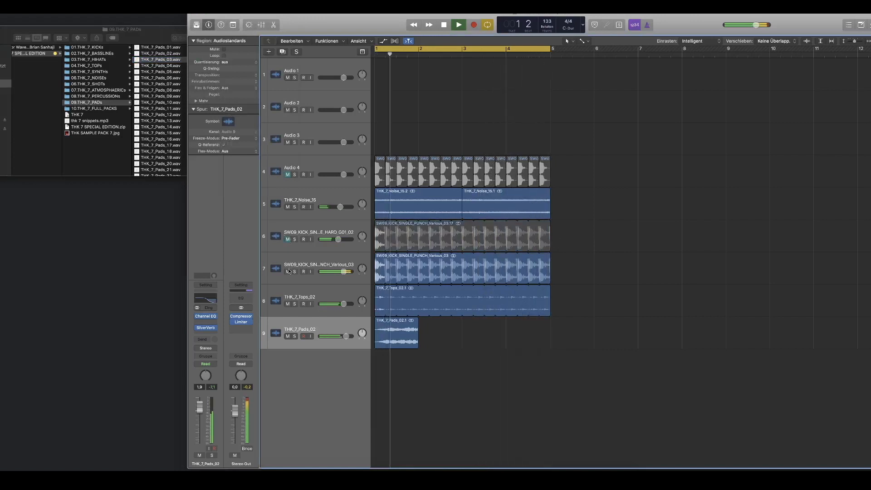
pyautogui.click(288, 240)
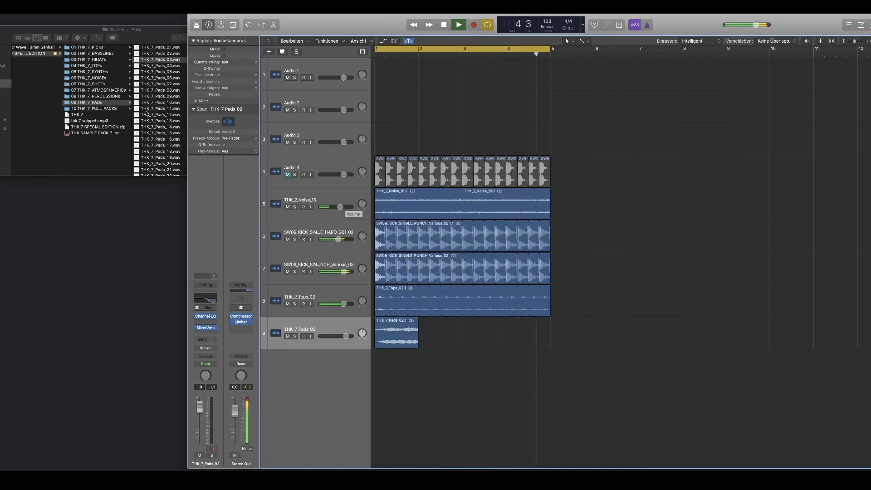
# Step: Open the 03.THK_7_HiHATs folder in Finder and preview THK_Hihat_01.wav through THK_Hihat_03.wav
pyautogui.click(89, 84)
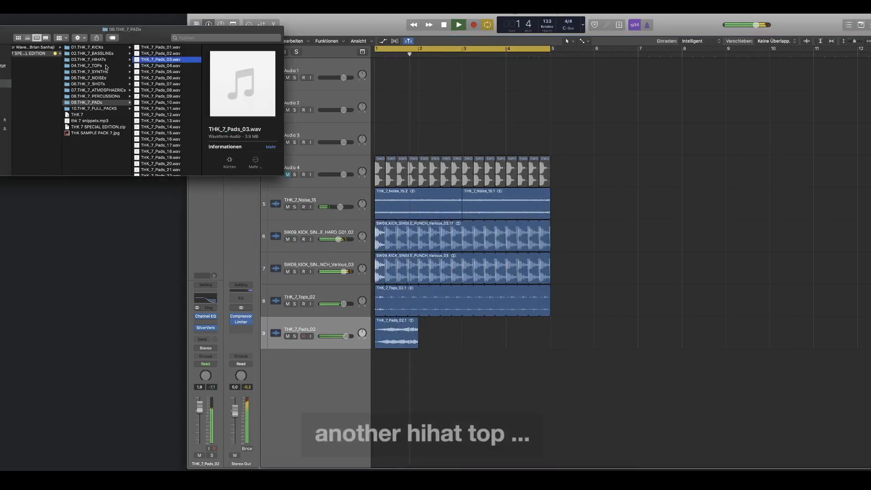
pyautogui.click(108, 60)
pyautogui.press('Right')
pyautogui.press('space')
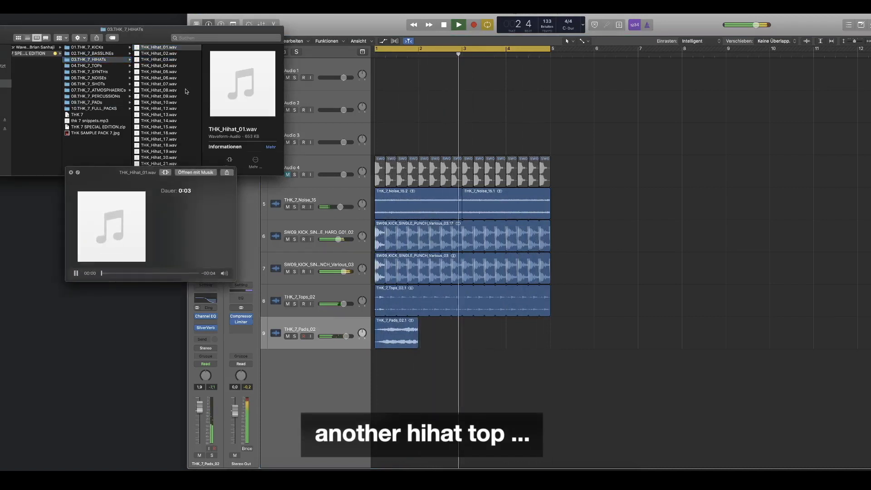
pyautogui.press('Down')
pyautogui.press('Down')
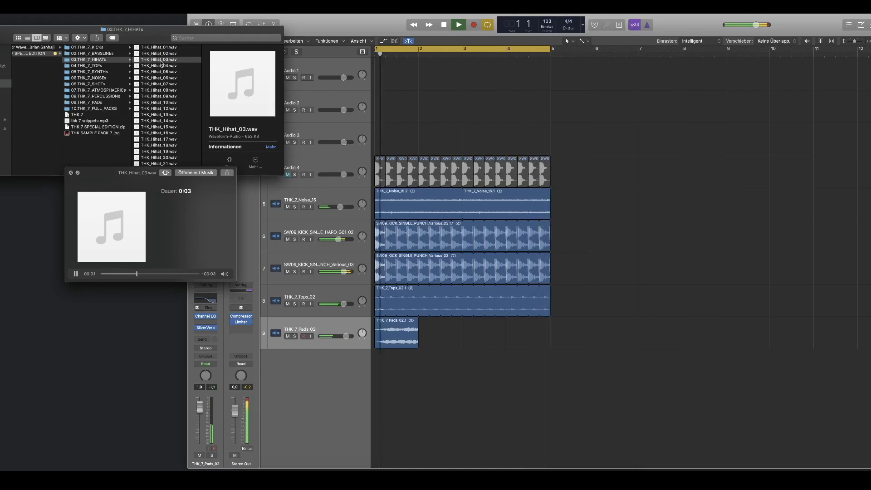
pyautogui.press('space')
# Step: Add THK_Hihat_03.wav on a new track at bar 1 and arrange it as two one-bar regions up to bar 3
pyautogui.moveTo(155, 59); pyautogui.dragTo(376, 368)
pyautogui.click(483, 363)
pyautogui.press('space')
pyautogui.moveTo(462, 375); pyautogui.dragTo(462, 377)
pyautogui.moveTo(375, 375); pyautogui.dragTo(392, 354)
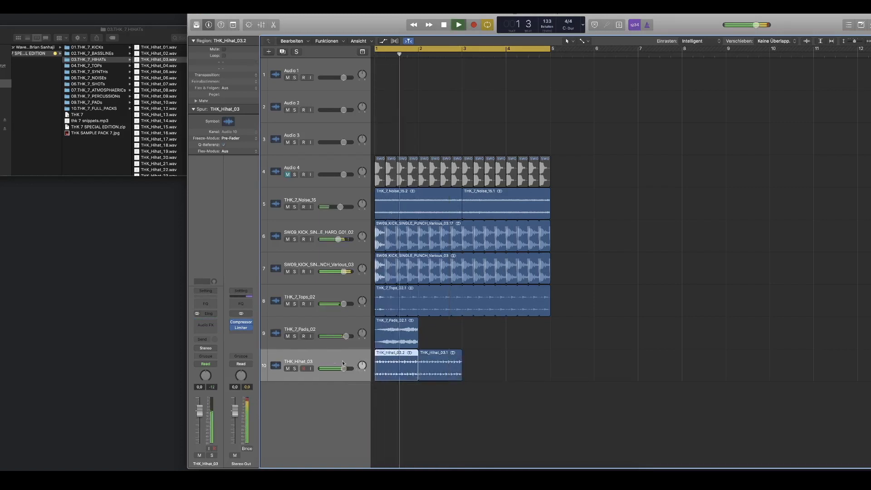
# Step: Lower the hi-hat track's volume to -3.2 dB and copy its two regions to bar 3 to fill the four-bar loop
pyautogui.moveTo(344, 368); pyautogui.dragTo(339, 368)
pyautogui.click(447, 387)
pyautogui.moveTo(446, 387); pyautogui.dragTo(469, 358)
pyautogui.press('space')
# Step: Insert a Channel EQ on the hi-hat track, filter its lows and highest frequencies and add a slight boost near 5 kHz
pyautogui.click(206, 304)
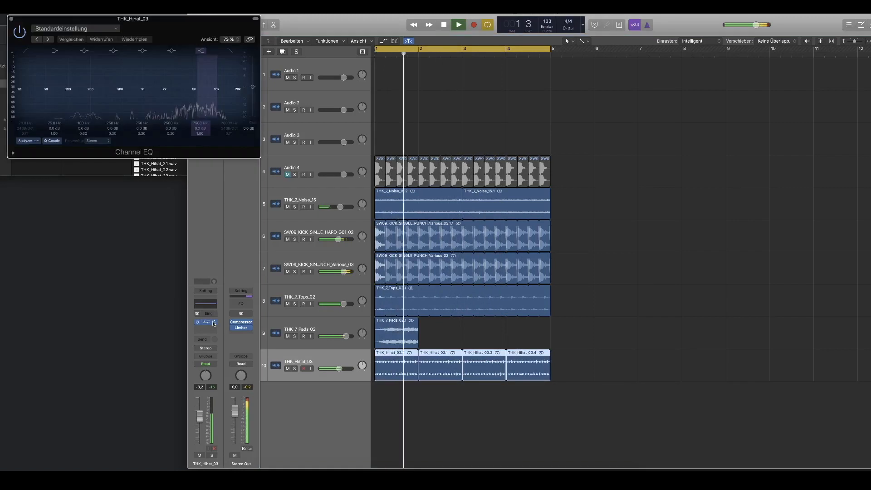
pyautogui.click(206, 327)
pyautogui.moveTo(223, 373)
pyautogui.click(168, 123)
pyautogui.click(26, 51)
pyautogui.moveTo(35, 94); pyautogui.dragTo(191, 82)
pyautogui.click(231, 51)
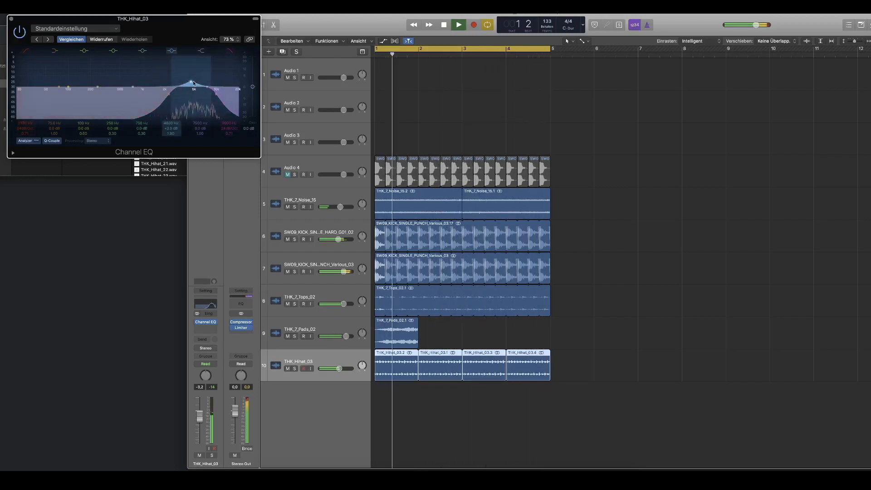
# Step: Insert a Bitcrusher distortion after the hi-hat's Channel EQ and load its Rough Crunch preset
pyautogui.click(205, 327)
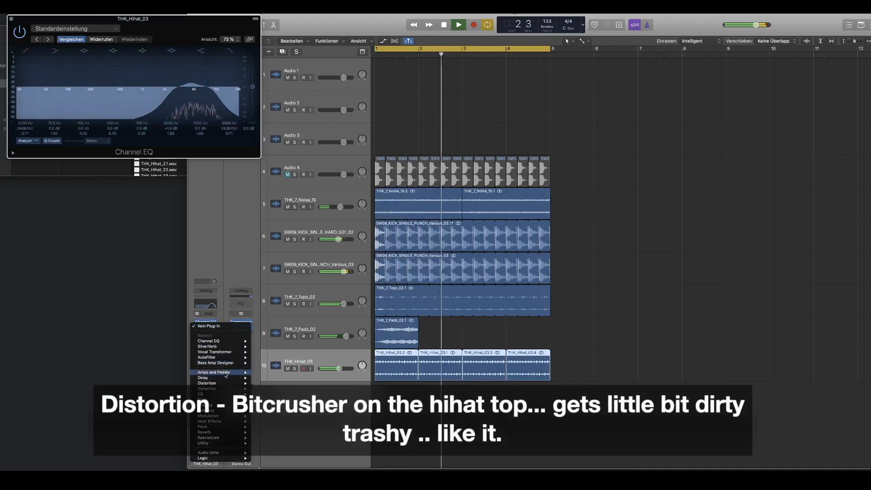
pyautogui.moveTo(226, 383)
pyautogui.click(272, 383)
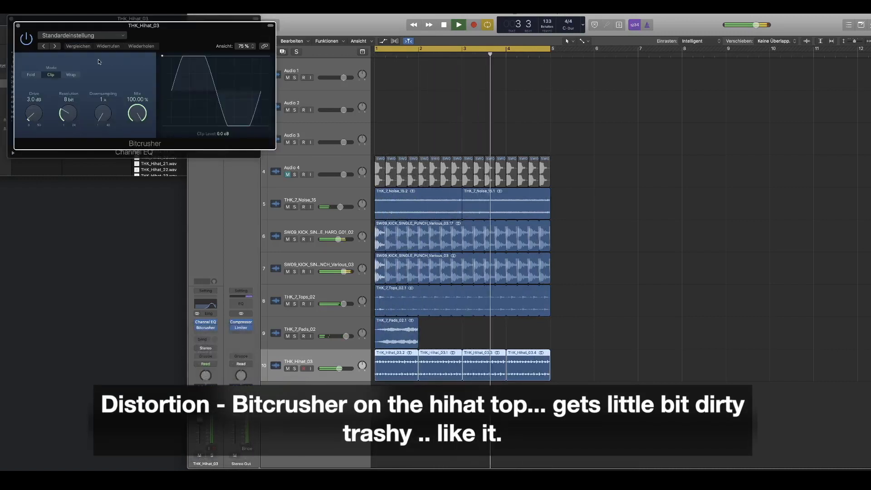
pyautogui.click(56, 46)
pyautogui.click(44, 46)
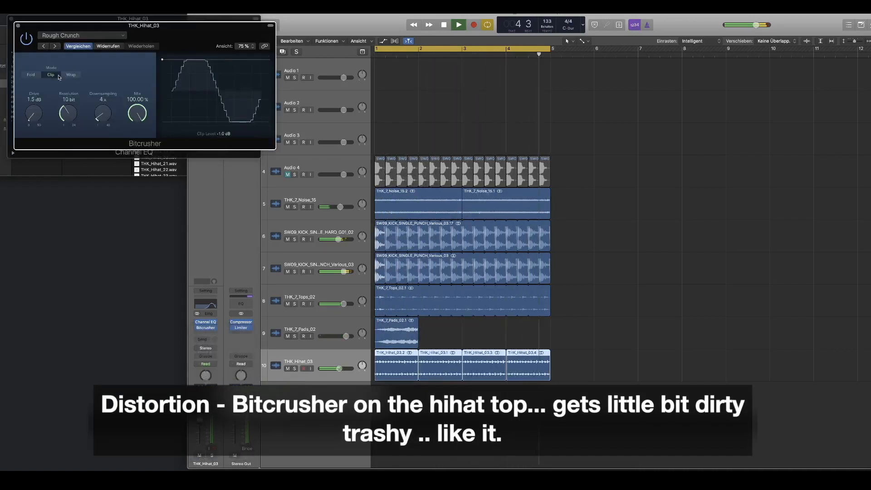
# Step: Switch the hi-hat's Bitcrusher to Fold mode with 7 bit resolution and 6.5 dB drive
pyautogui.click(31, 74)
pyautogui.moveTo(68, 114); pyautogui.dragTo(71, 130)
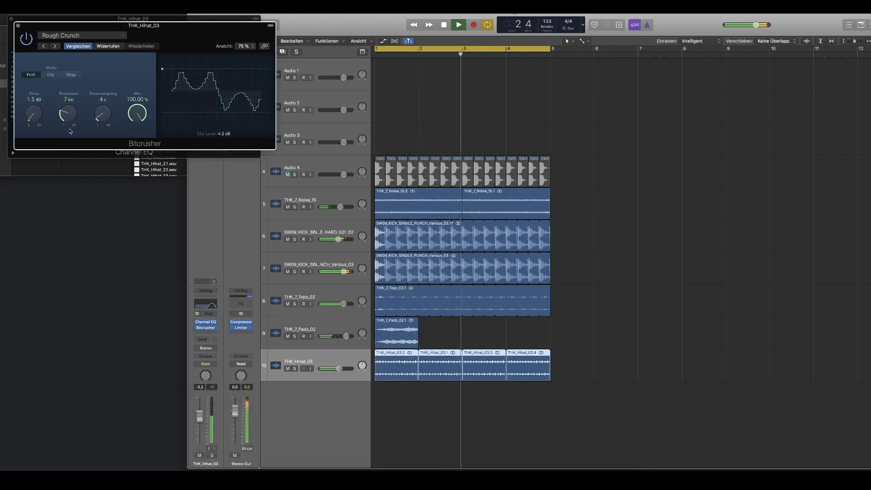
pyautogui.moveTo(34, 114)
pyautogui.mouseDown()
pyautogui.moveTo(34, 105)
pyautogui.moveTo(67, 114)
pyautogui.moveTo(38, 115)
pyautogui.mouseUp()
pyautogui.moveTo(180, 25); pyautogui.dragTo(191, 166)
# Step: Solo the hi-hat track, boost its Channel EQ by about 9 dB near 10400 Hz and set the Bitcrusher resolution to 8 bit
pyautogui.click(294, 368)
pyautogui.moveTo(212, 116); pyautogui.dragTo(228, 115)
pyautogui.moveTo(192, 74); pyautogui.dragTo(208, 72)
pyautogui.moveTo(173, 107); pyautogui.dragTo(224, 88)
pyautogui.moveTo(46, 258); pyautogui.dragTo(54, 255)
pyautogui.moveTo(202, 102); pyautogui.dragTo(212, 86)
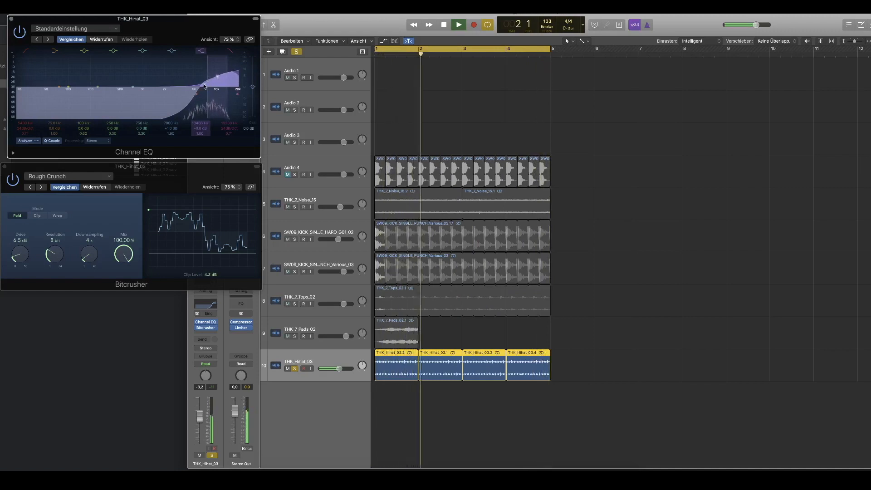
pyautogui.click(194, 102)
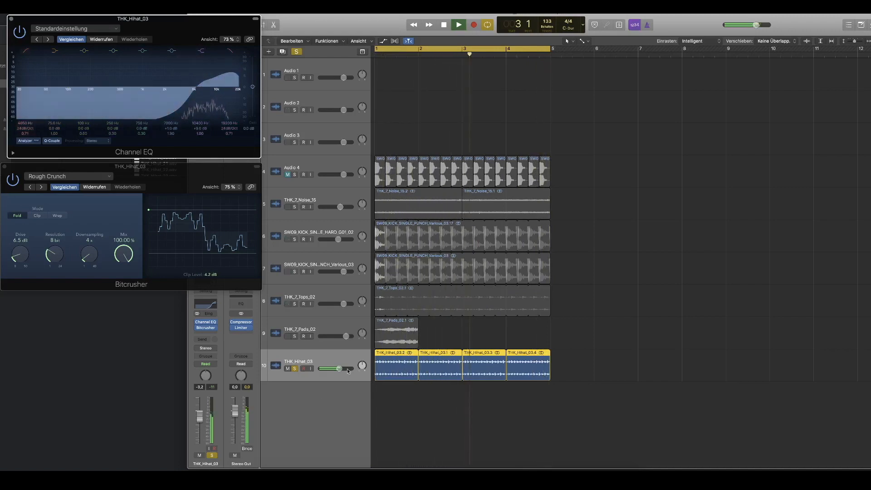
# Step: Lower the hi-hat track's volume to -5.3 dB and take it out of solo
pyautogui.moveTo(331, 368); pyautogui.dragTo(330, 373)
pyautogui.press('s')
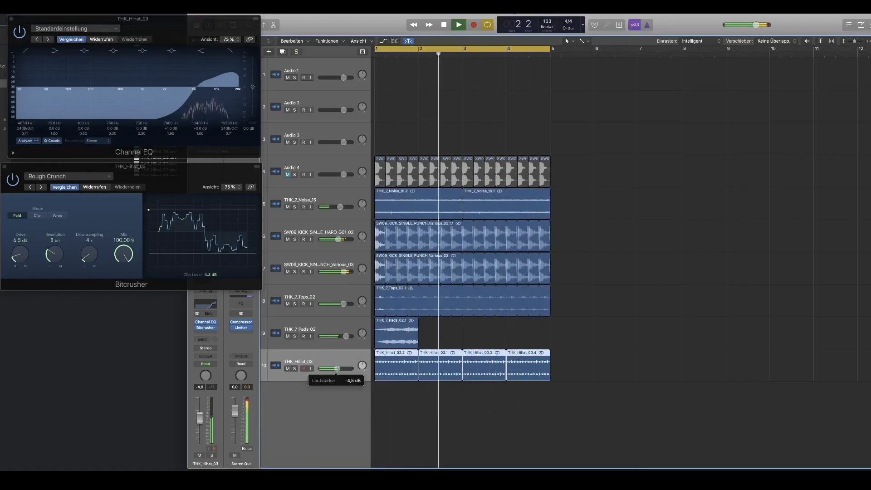
pyautogui.moveTo(337, 368); pyautogui.dragTo(337, 369)
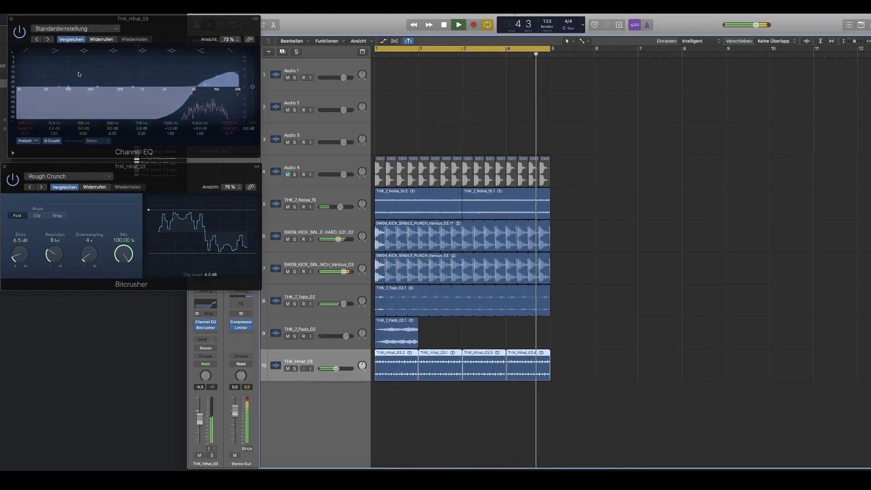
# Step: Replace the hi-hat's high EQ boost with a deep cut near 9 kHz, readjust the low cut and close the Channel EQ
pyautogui.moveTo(187, 116); pyautogui.dragTo(220, 115)
pyautogui.moveTo(205, 85); pyautogui.dragTo(203, 111)
pyautogui.moveTo(183, 109); pyautogui.dragTo(185, 110)
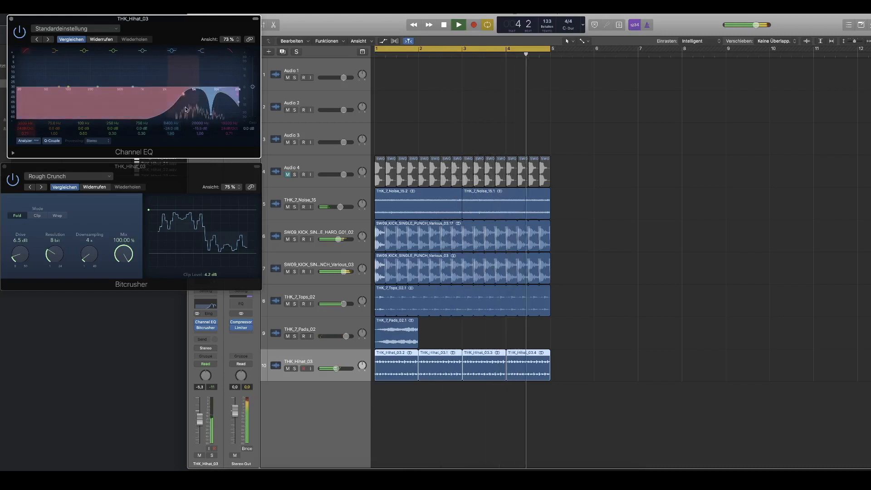
pyautogui.click(15, 21)
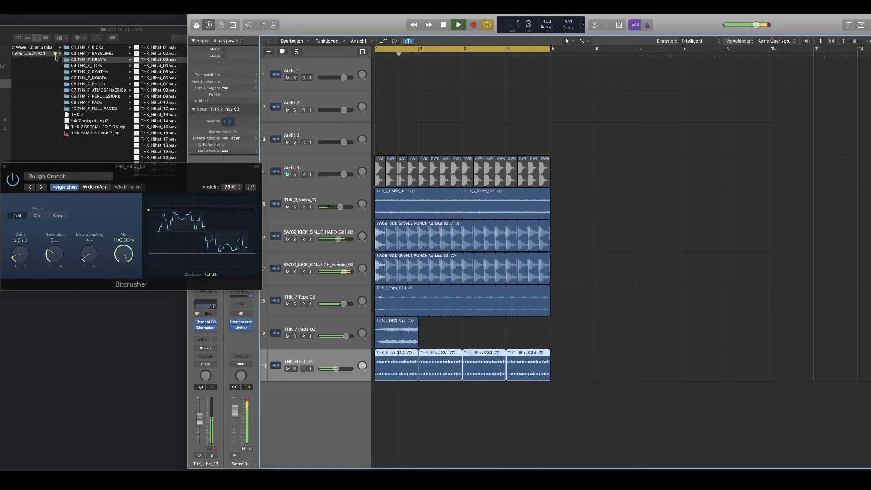
# Step: Audition the hi-hat samples from THK_Hihat_04.wav to THK_Hihat_18.wav against the playing loop
pyautogui.press('Down')
pyautogui.press('Down')
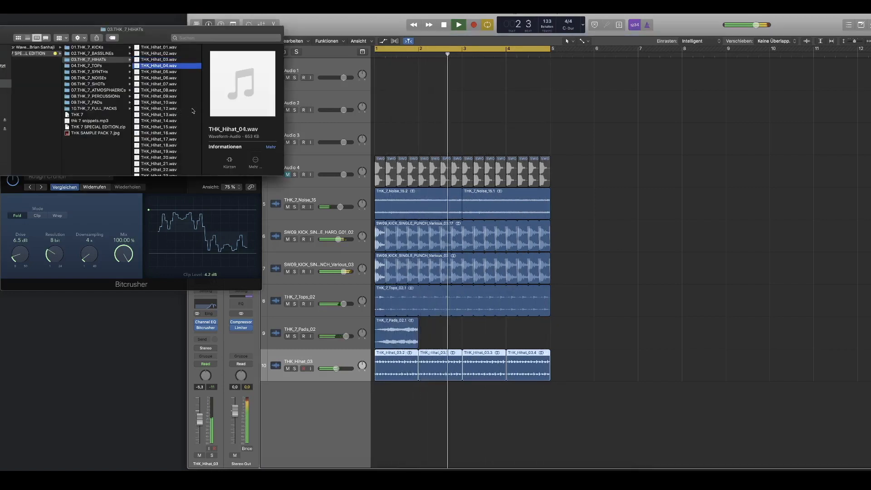
pyautogui.press('space')
pyautogui.press('Down')
pyautogui.press('Down')
pyautogui.press('Down')
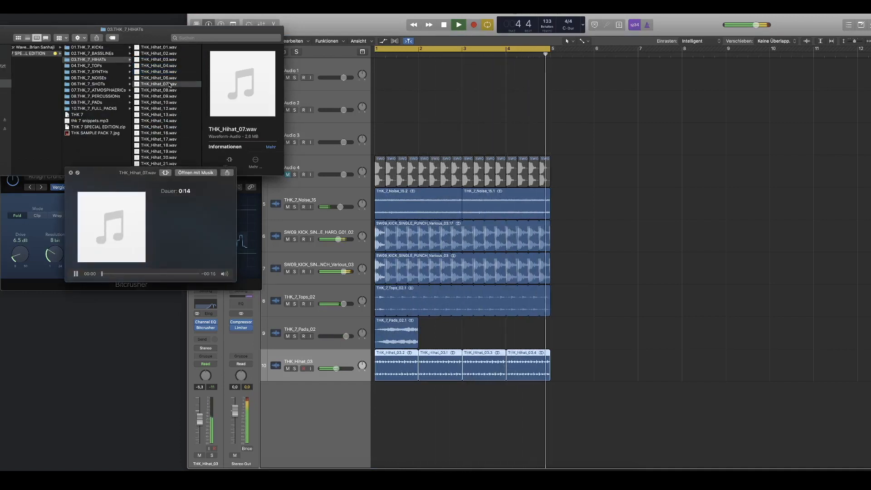
pyautogui.click(177, 96)
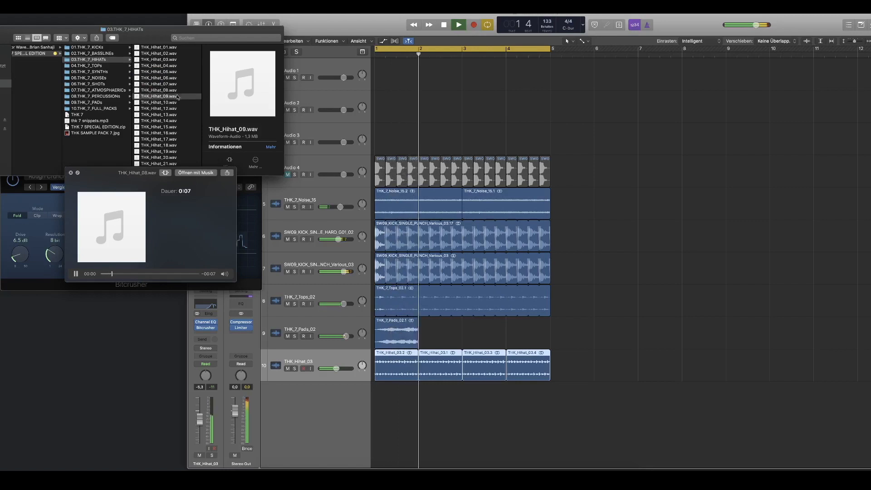
pyautogui.press('Down')
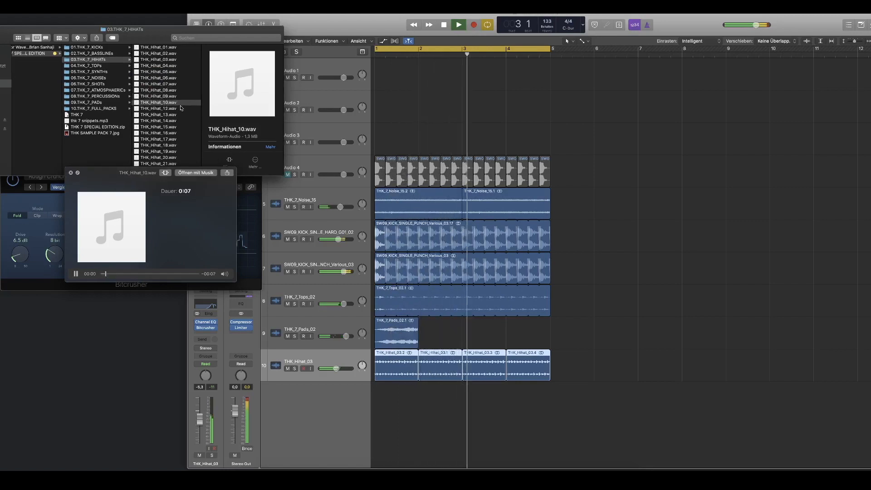
pyautogui.press('Down')
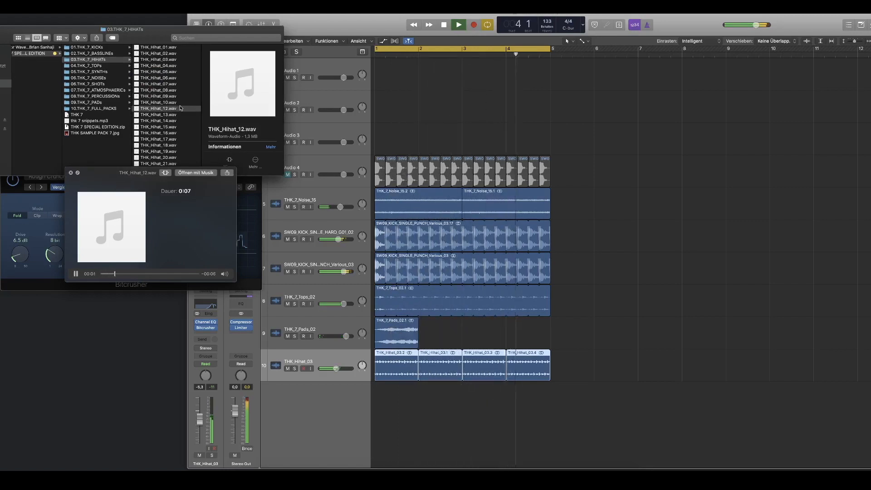
pyautogui.press('Down')
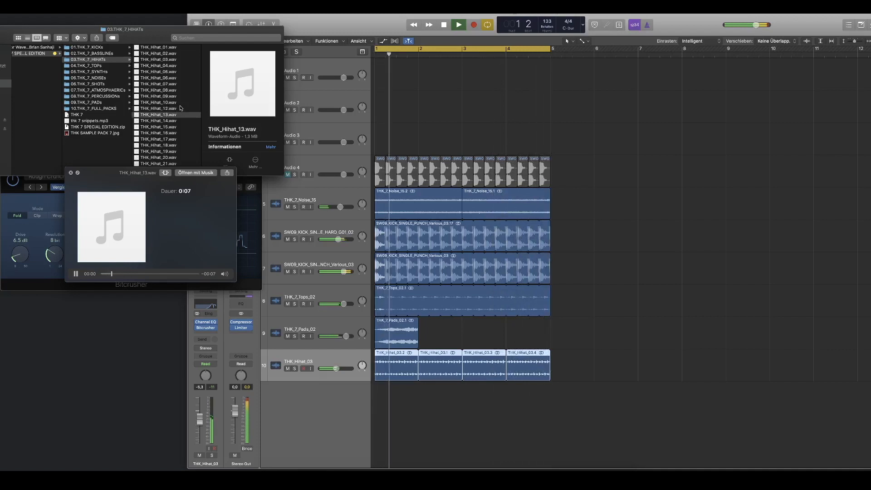
pyautogui.press('Down')
pyautogui.press('Down')
pyautogui.press('Down')
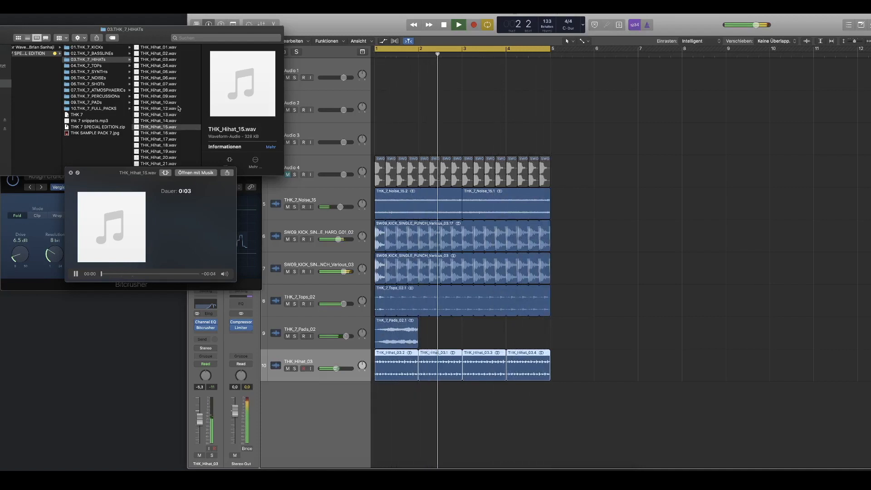
pyautogui.press('Down')
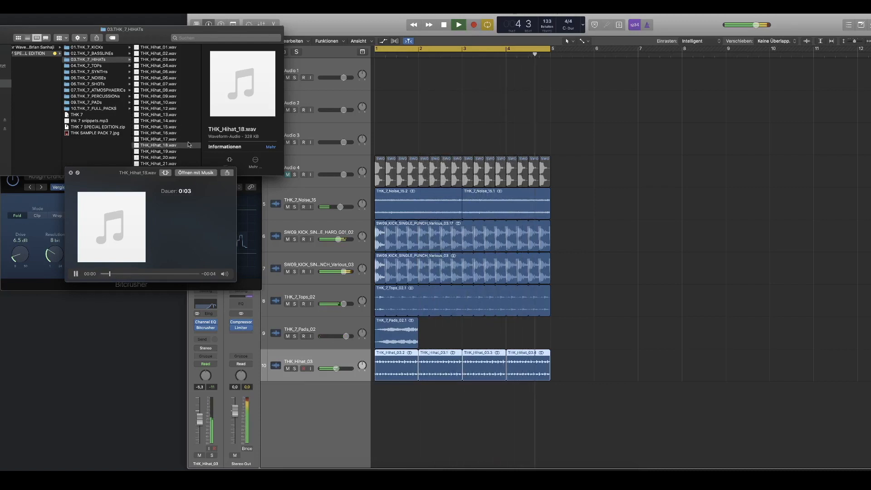
pyautogui.press('space')
# Step: Copy the one-bar pad region from bar 1 to bar 4
pyautogui.click(449, 334)
pyautogui.moveTo(396, 328); pyautogui.dragTo(551, 343)
pyautogui.moveTo(463, 342); pyautogui.dragTo(511, 342)
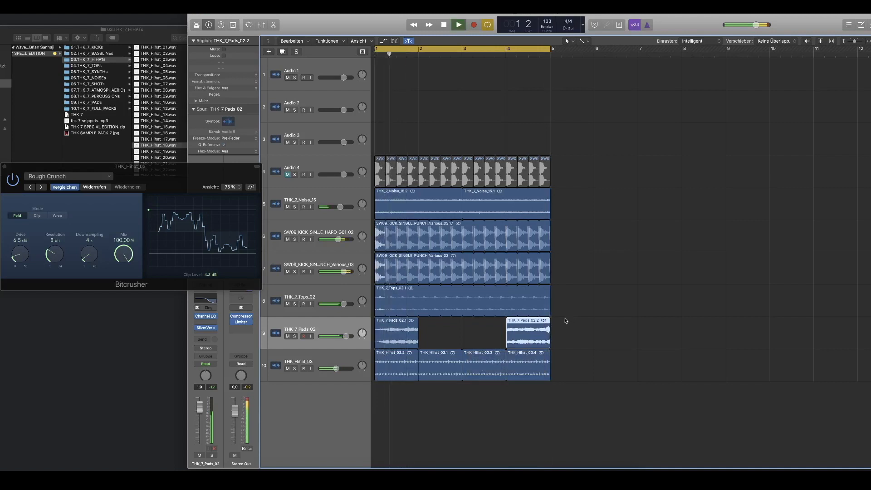
# Step: Move the pad track below the hi-hat track and delete the pad copy at bar 4
pyautogui.moveTo(290, 319); pyautogui.dragTo(310, 368)
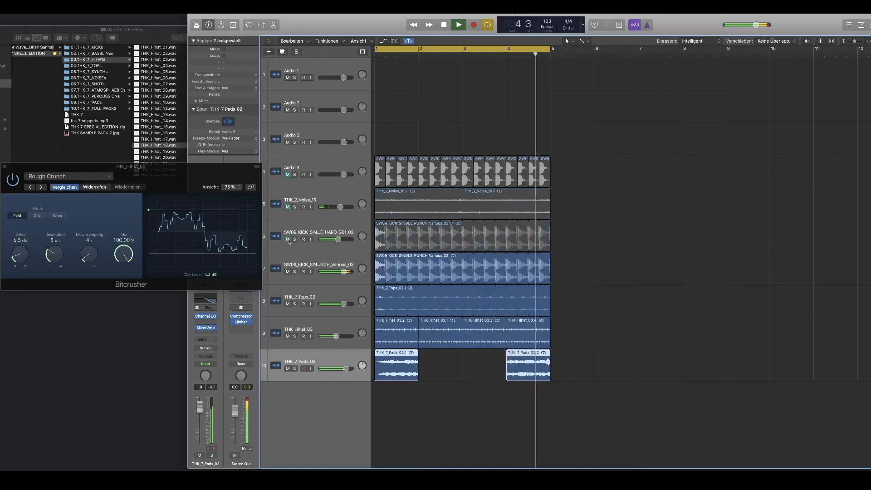
pyautogui.click(534, 358)
pyautogui.press('Delete')
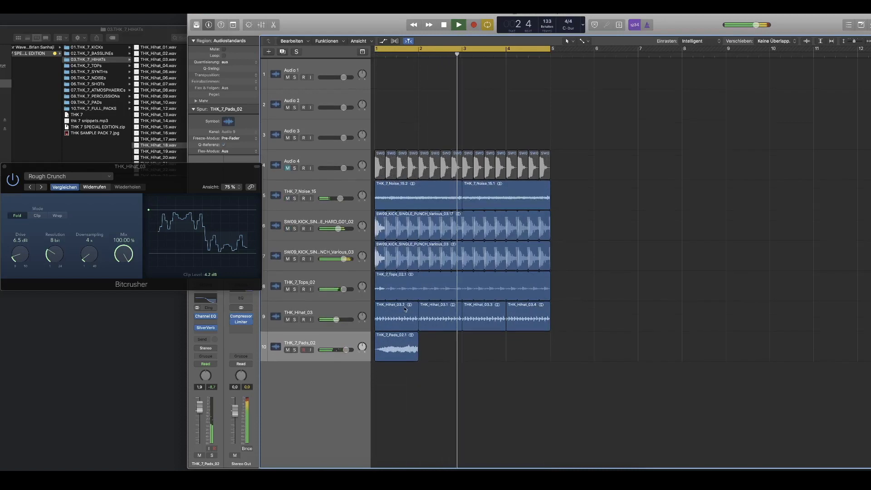
# Step: Audition the remaining hi-hat samples from THK_Hihat_19.wav up to THK_Hihat_33.wav over the loop
pyautogui.click(144, 110)
pyautogui.press('Down')
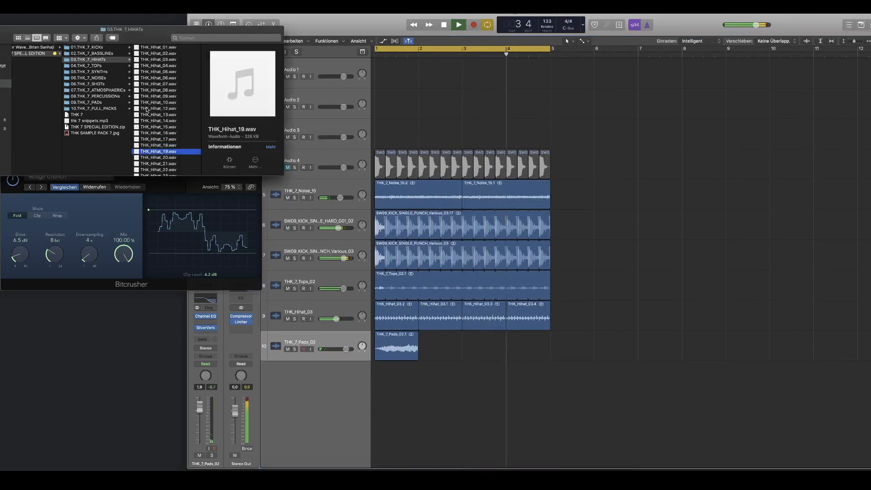
pyautogui.press('space')
pyautogui.click(586, 201)
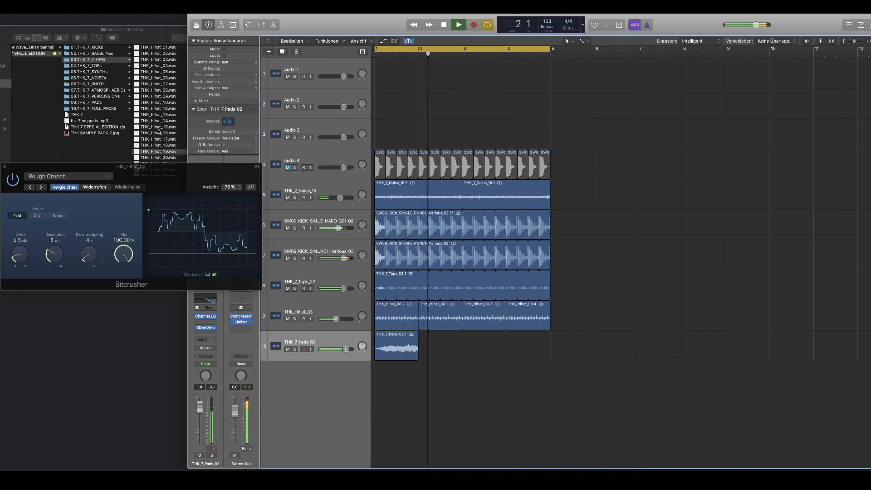
pyautogui.click(185, 135)
pyautogui.press('Down')
pyautogui.press('Down')
pyautogui.press('space')
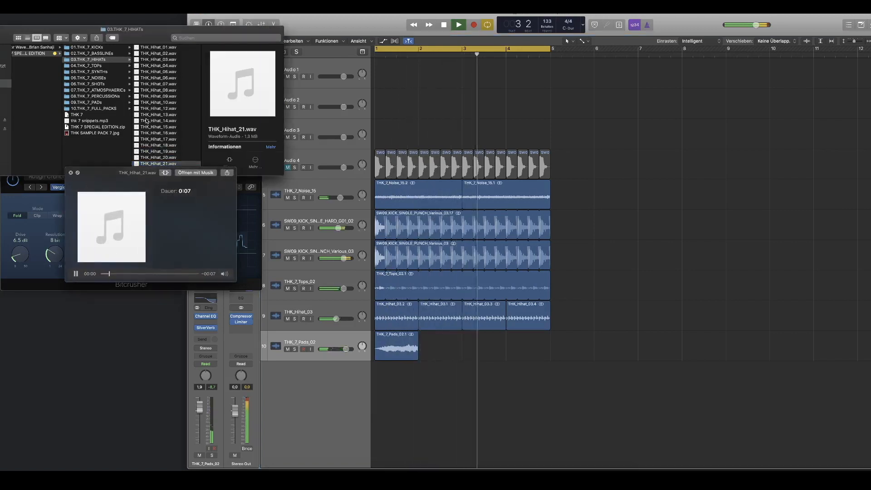
pyautogui.press('Down')
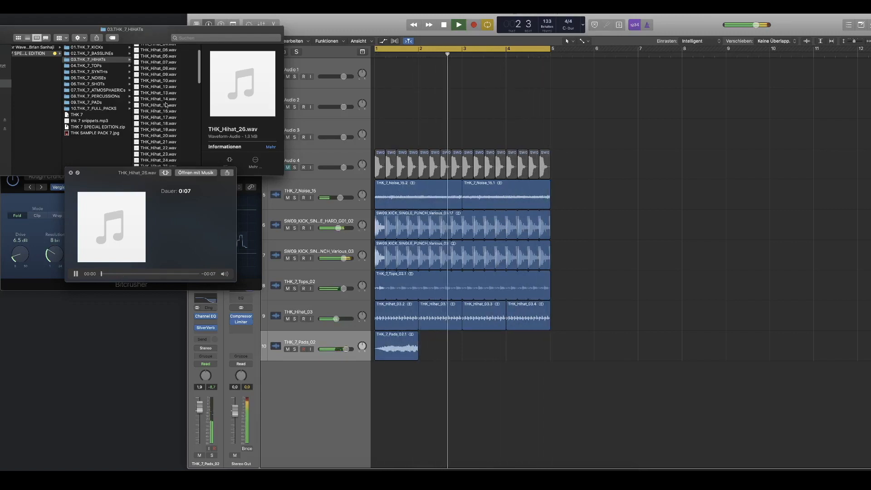
pyautogui.press('Down')
pyautogui.press('Down')
pyautogui.scroll(-4, 172, 142)
pyautogui.click(167, 116)
pyautogui.press('Down')
pyautogui.press('Down')
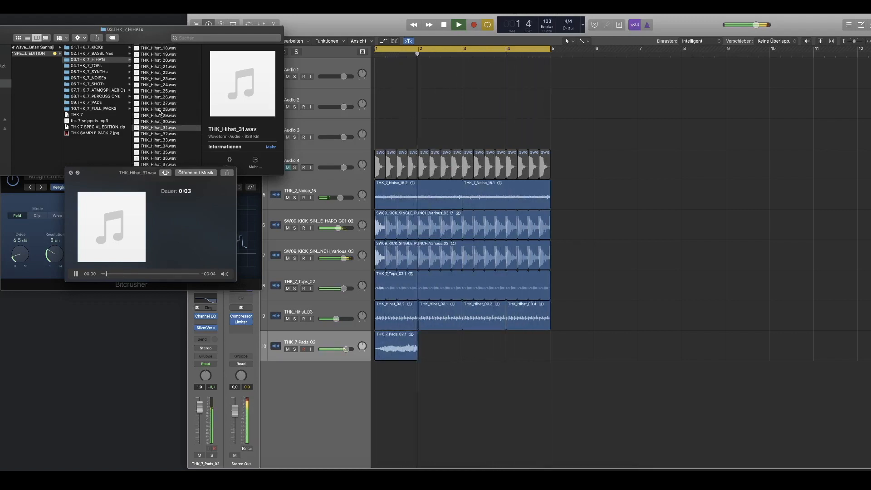
pyautogui.press('Down')
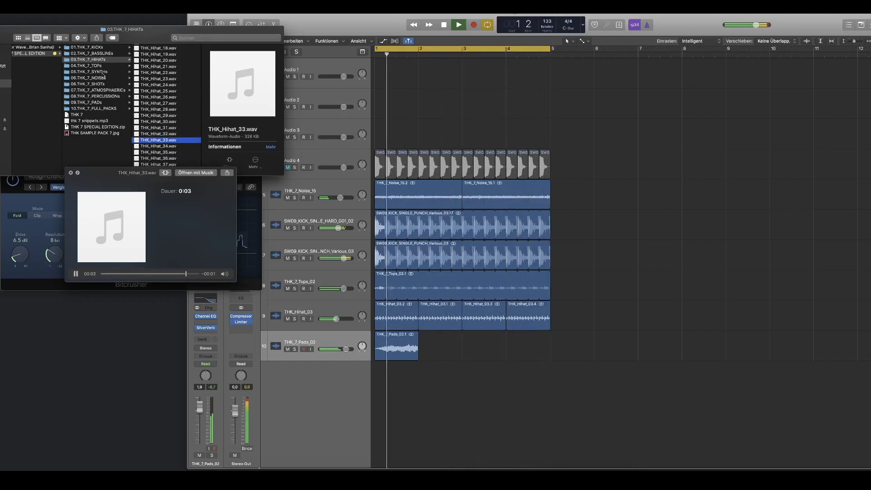
# Step: Audition arp samples in the 05.THK_7_SYNTHs folder, including arp-15 and arp-47, and look into the 06.THK_7_SHOTs folder
pyautogui.click(102, 72)
pyautogui.press('Right')
pyautogui.click(168, 133)
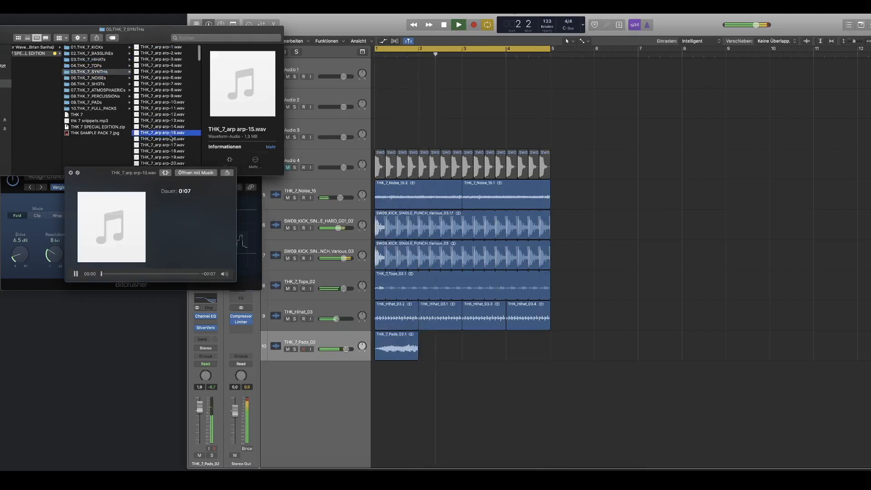
pyautogui.scroll(-5, 168, 135)
pyautogui.click(171, 136)
pyautogui.scroll(-2, 171, 136)
pyautogui.click(177, 132)
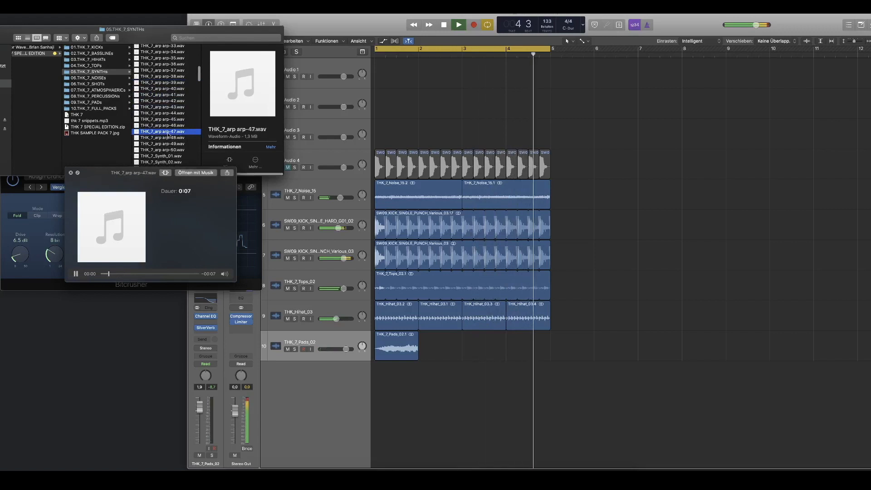
pyautogui.press('space')
pyautogui.click(96, 84)
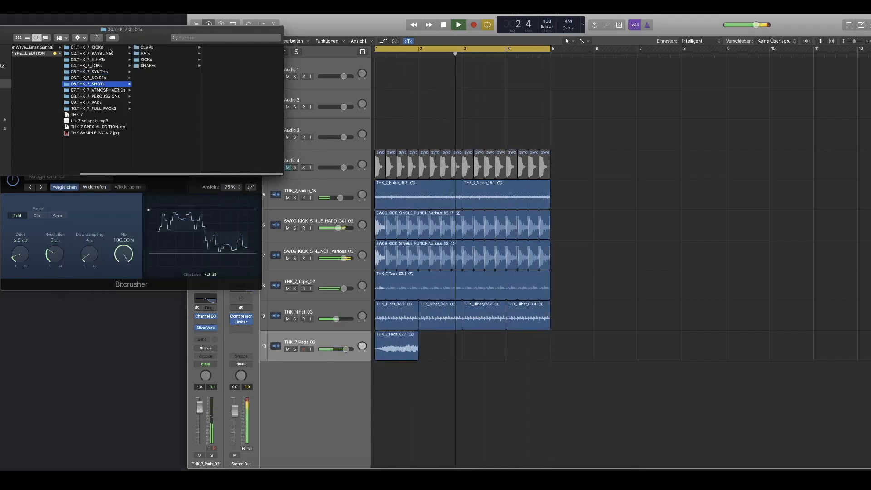
pyautogui.click(416, 20)
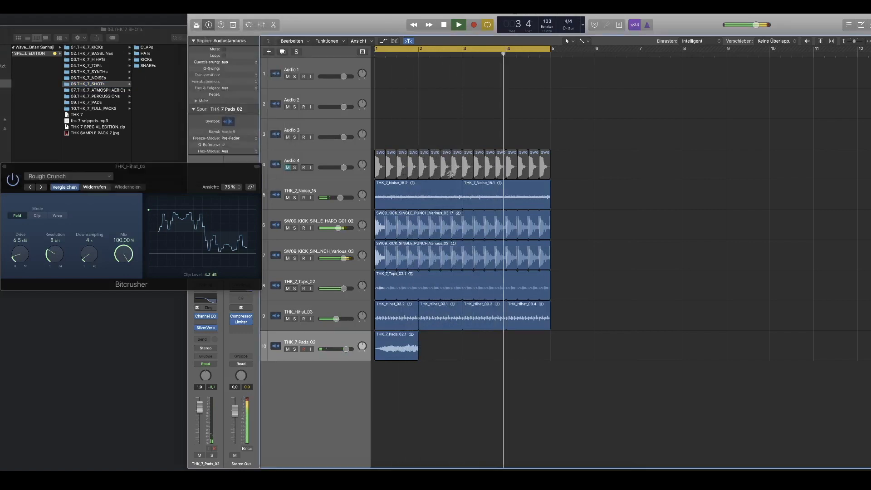
# Step: Mute both punch kick tracks, bring back only the HARD_G01_02 kick and close the Bitcrusher
pyautogui.scroll(5, 449, 182)
pyautogui.scroll(-2, 449, 182)
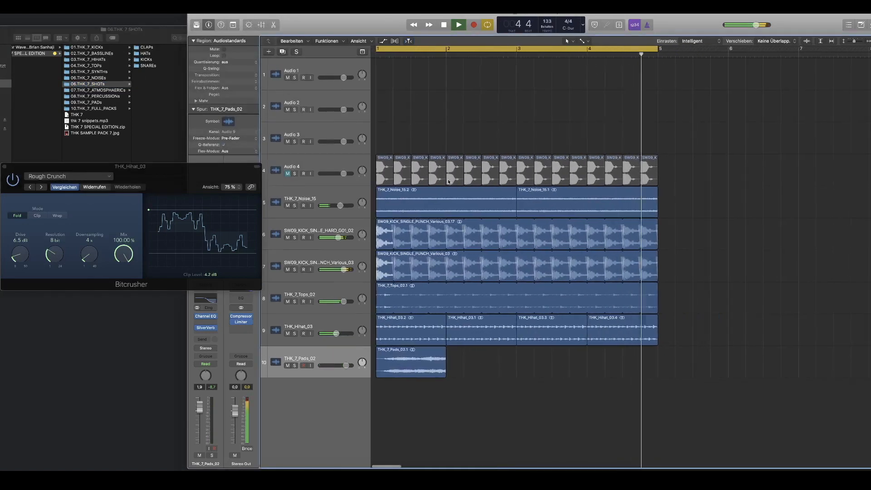
pyautogui.click(288, 238)
pyautogui.click(288, 269)
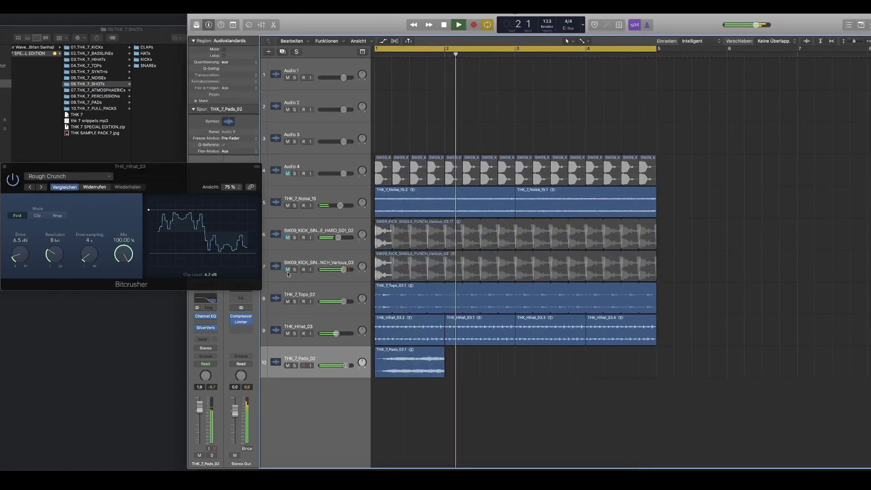
pyautogui.click(288, 237)
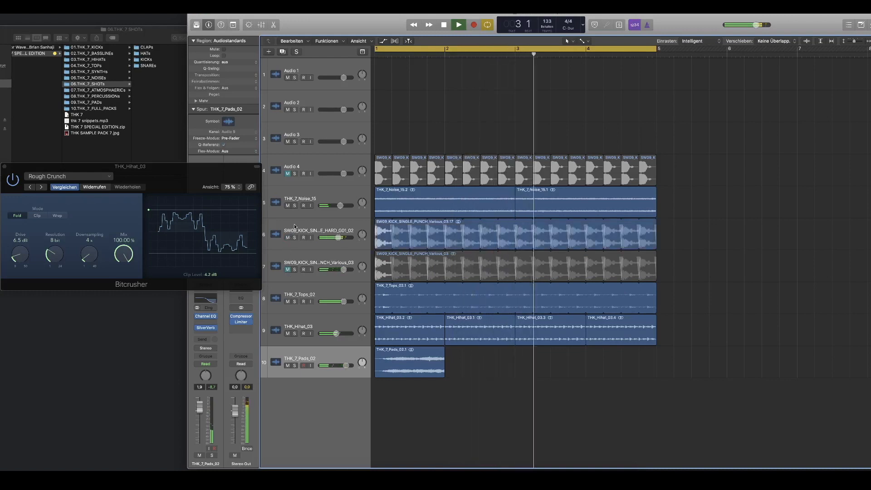
pyautogui.click(4, 166)
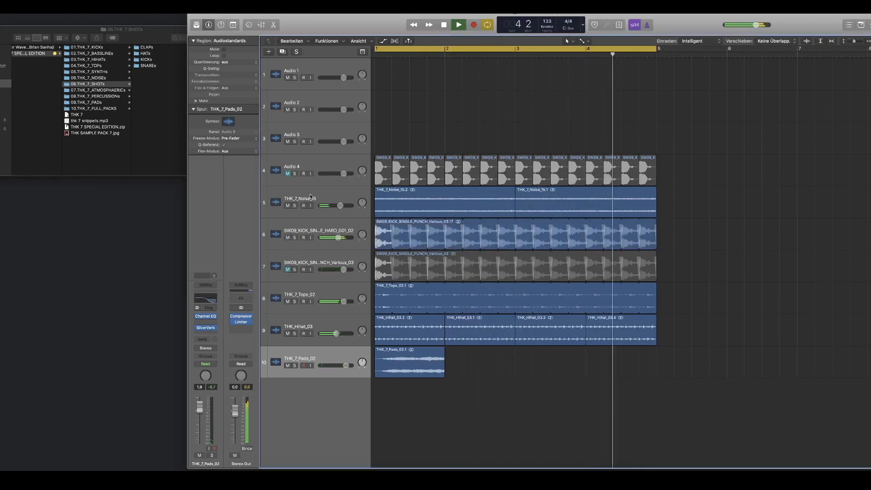
# Step: Insert a second Channel EQ on the THK_7_Noise_15 track after the existing one and enable its low cut
pyautogui.click(277, 197)
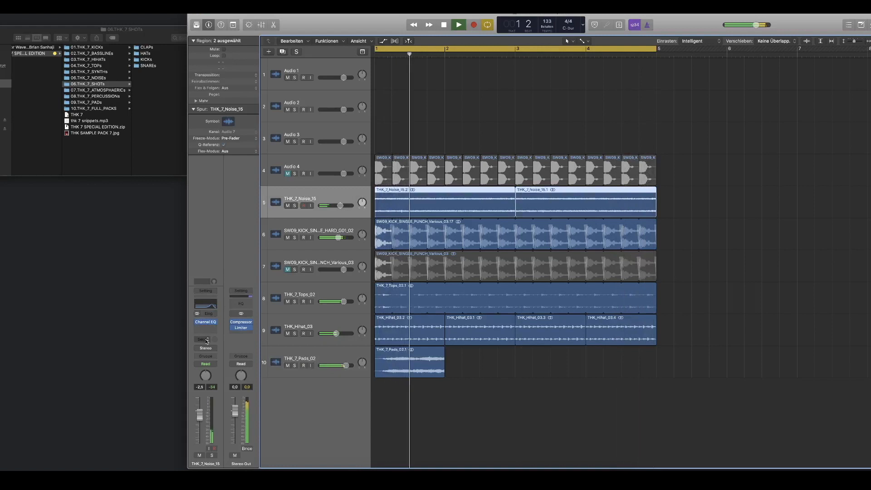
pyautogui.click(201, 331)
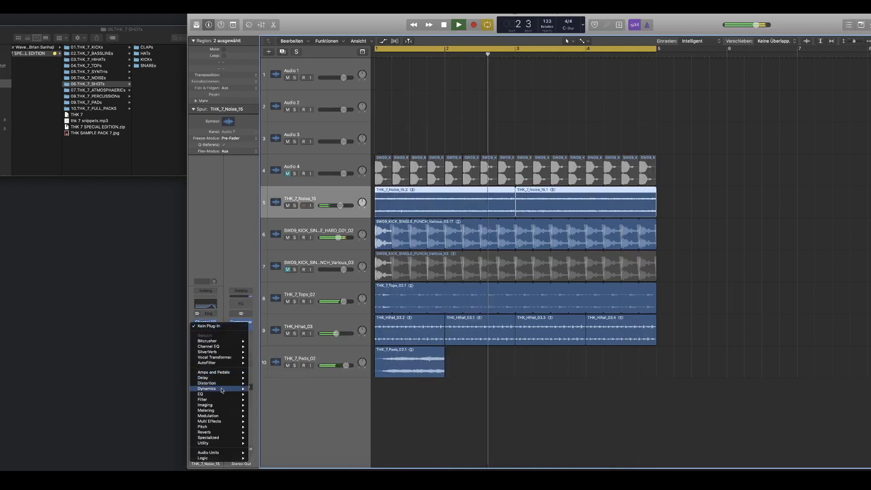
pyautogui.click(265, 395)
pyautogui.click(26, 51)
pyautogui.moveTo(45, 102); pyautogui.dragTo(17, 20)
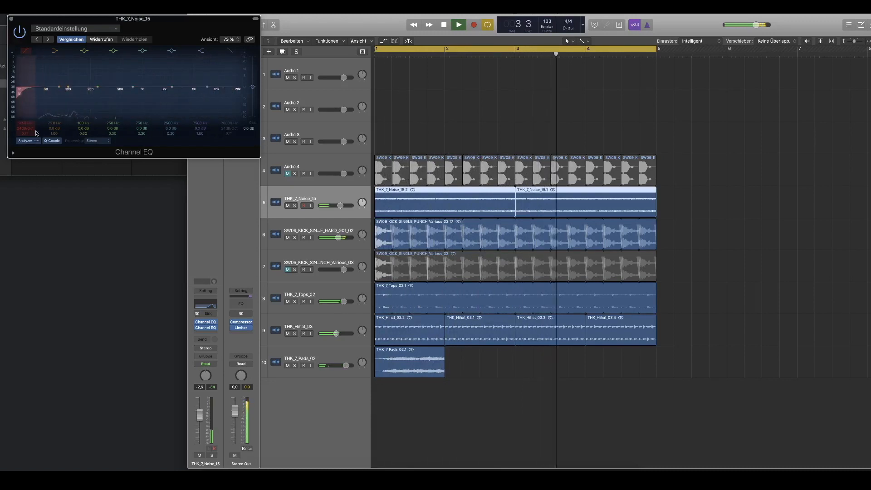
# Step: Close the noise track's Channel EQ and unmute the SW09_KICK_SINGLE_PUNCH_Various_03 kick track
pyautogui.click(11, 19)
pyautogui.scroll(-2, 490, 155)
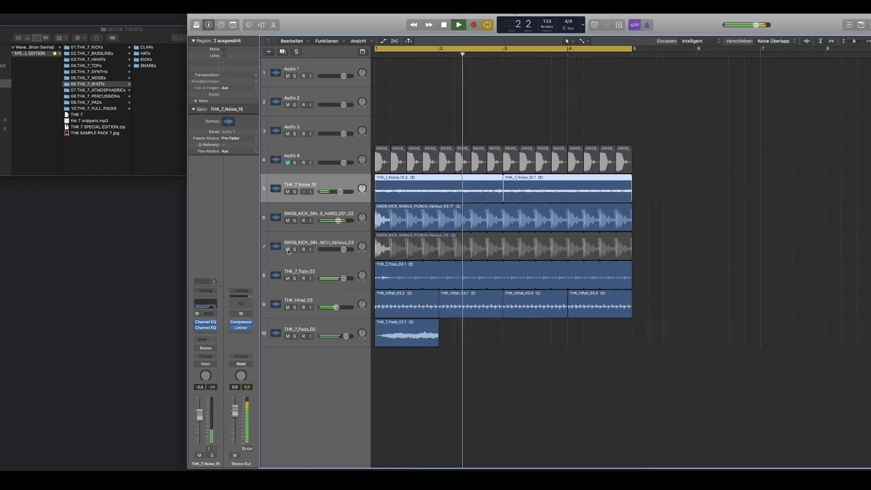
pyautogui.click(287, 250)
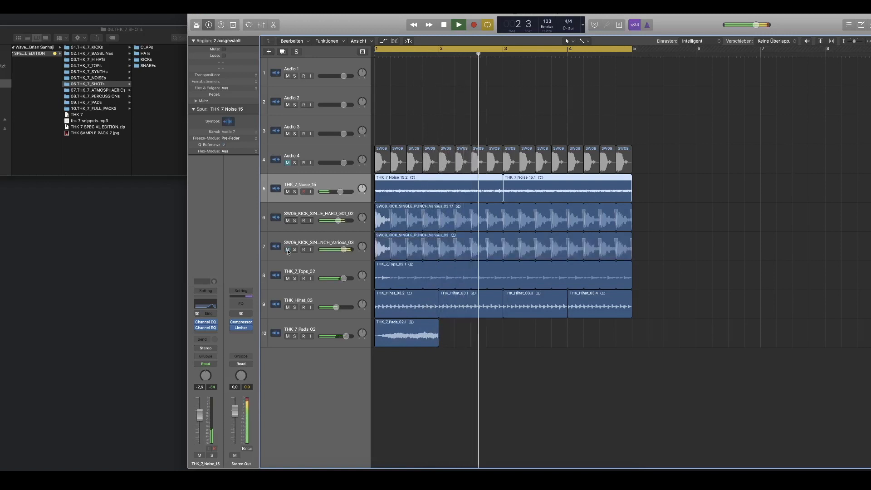
# Step: Insert another Channel EQ at the end of the HARD_G01_02 kick track's effect chain
pyautogui.click(299, 208)
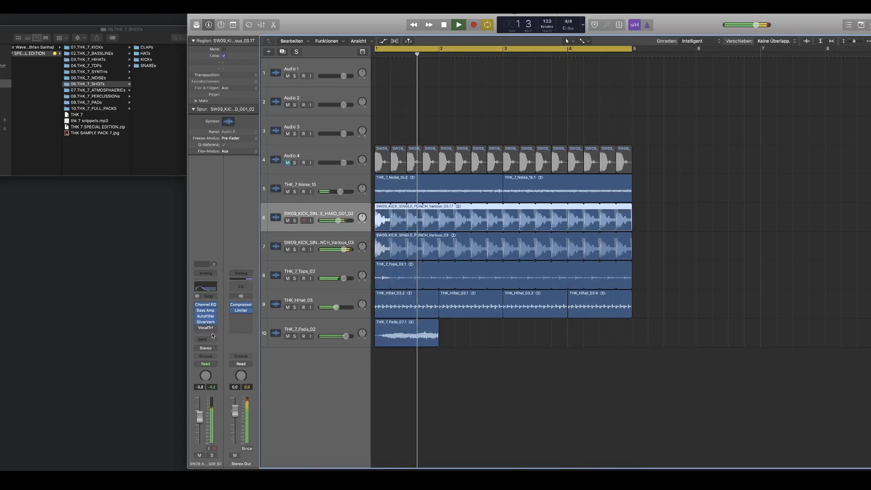
pyautogui.click(215, 334)
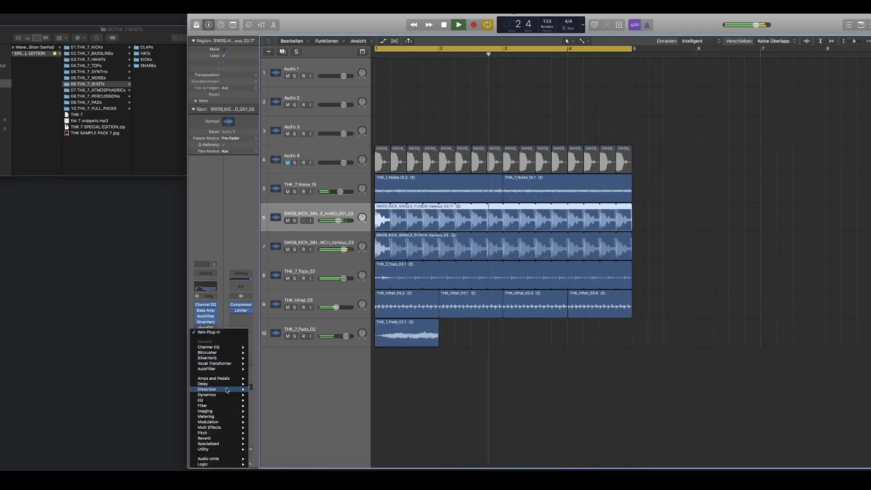
pyautogui.moveTo(226, 401)
pyautogui.click(264, 401)
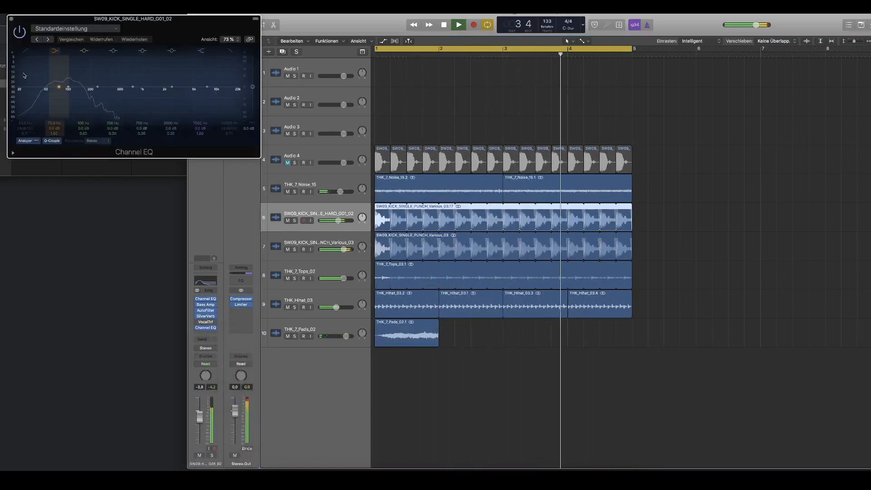
# Step: Mute the PUNCH_Various_03 kick, sweep the new EQ's low cut on the HARD_G01_02 kick and return it to 20 Hz
pyautogui.moveTo(23, 54); pyautogui.dragTo(136, 86)
pyautogui.click(287, 249)
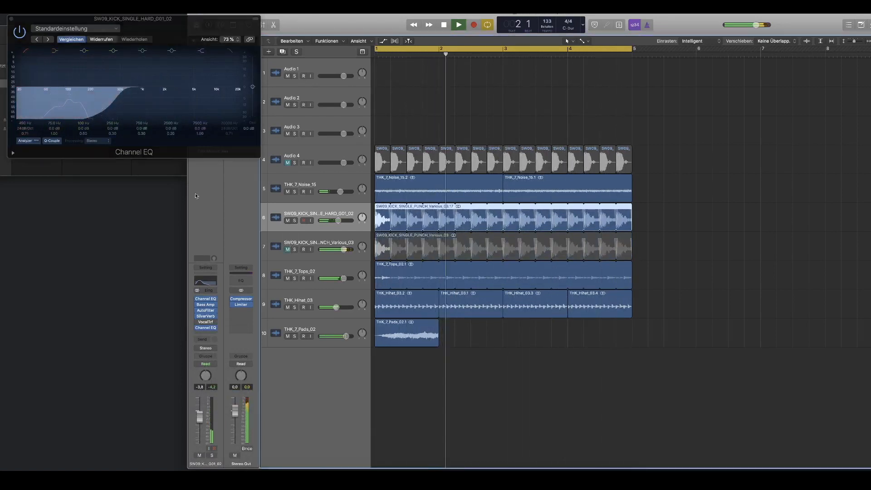
pyautogui.moveTo(123, 116); pyautogui.dragTo(95, 118)
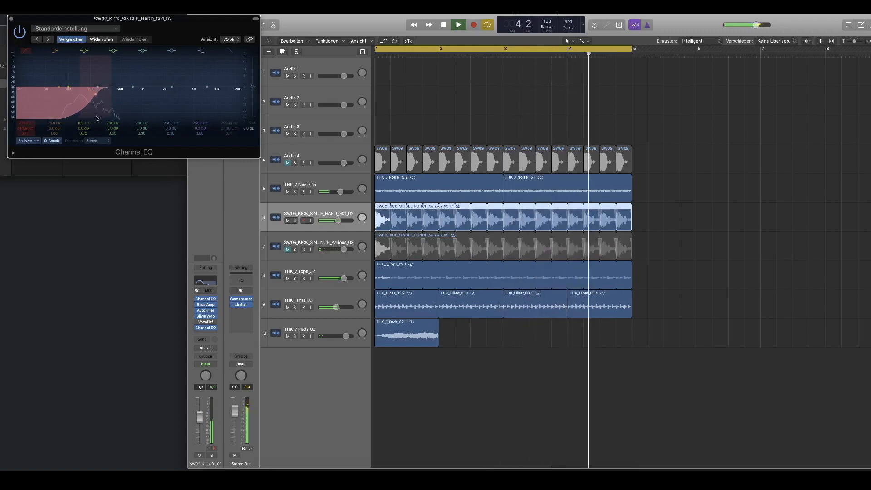
pyautogui.moveTo(32, 116); pyautogui.dragTo(2, 108)
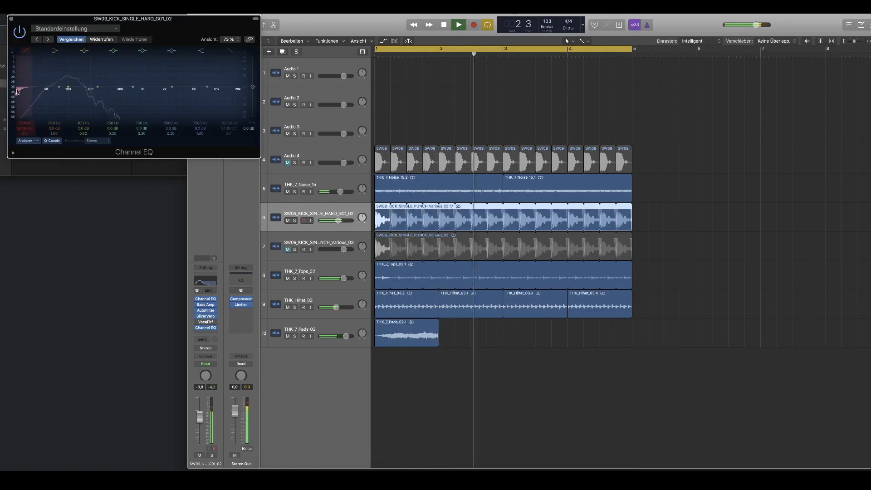
# Step: Copy all regions of the four-bar loop to bars 5 and 9 to extend the arrangement to twelve bars
pyautogui.moveTo(664, 311); pyautogui.dragTo(622, 279)
pyautogui.moveTo(667, 320); pyautogui.dragTo(362, 166)
pyautogui.keyDown('alt'); pyautogui.moveTo(401, 195); pyautogui.dragTo(658, 198); pyautogui.keyUp('alt')
pyautogui.scroll(-5, 555, 185)
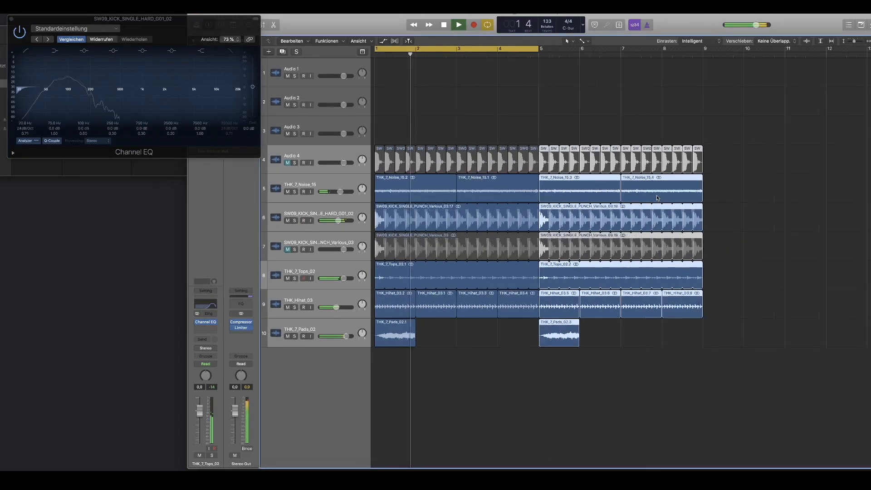
pyautogui.keyDown('alt'); pyautogui.moveTo(554, 184); pyautogui.dragTo(690, 186); pyautogui.keyUp('alt')
pyautogui.press('super+Down')
pyautogui.press('super+Down')
pyautogui.press('super+Down')
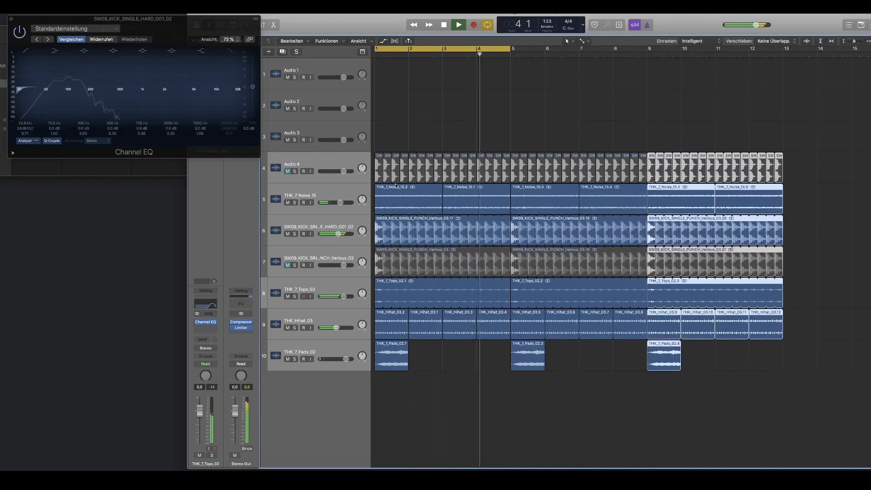
# Step: Show the track automation and set the THK_7_Noise_15 track to Touch mode
pyautogui.click(295, 197)
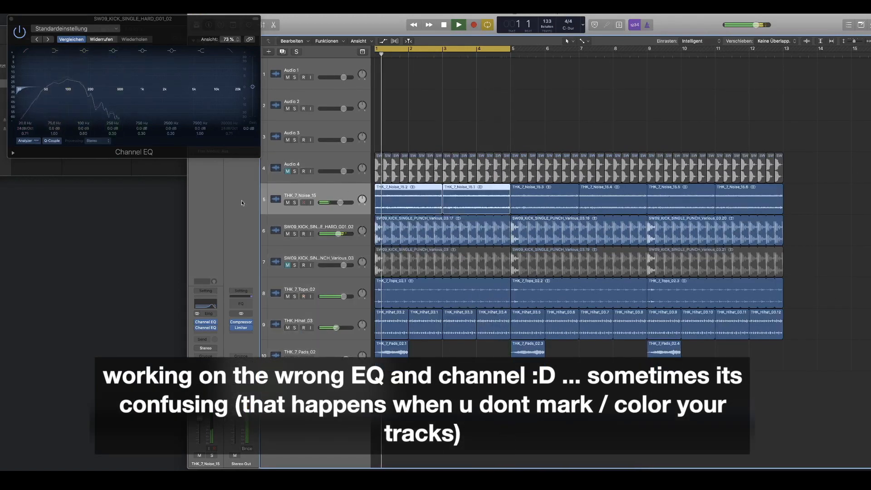
pyautogui.press('super+Down')
pyautogui.press('a')
pyautogui.click(293, 216)
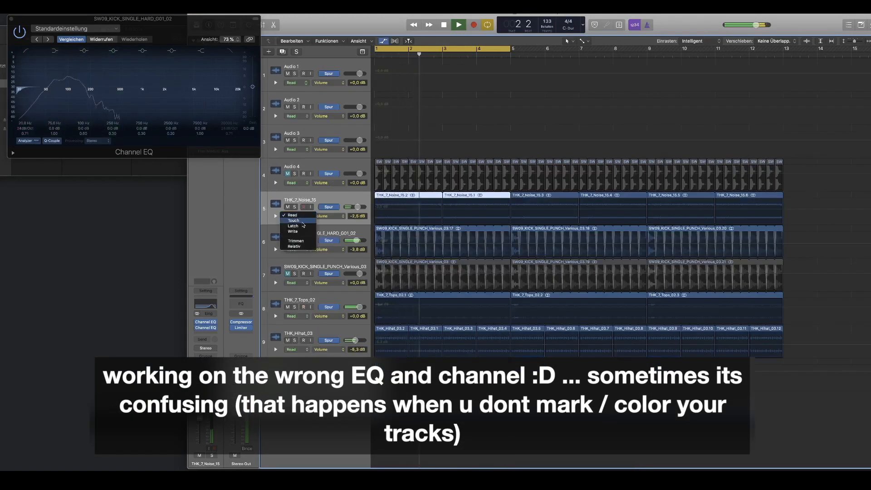
pyautogui.click(302, 221)
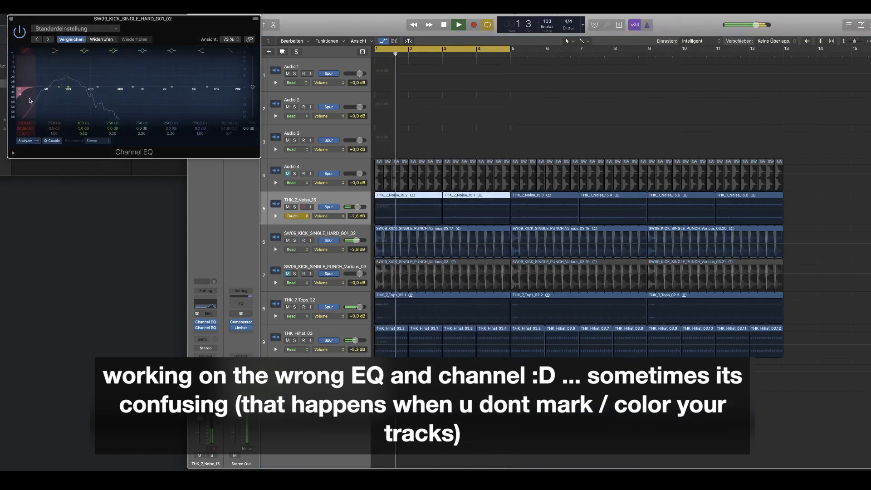
# Step: Return the THK_7_Noise_15 automation mode to Read, stop playback and open the track's second Channel EQ
pyautogui.click(299, 217)
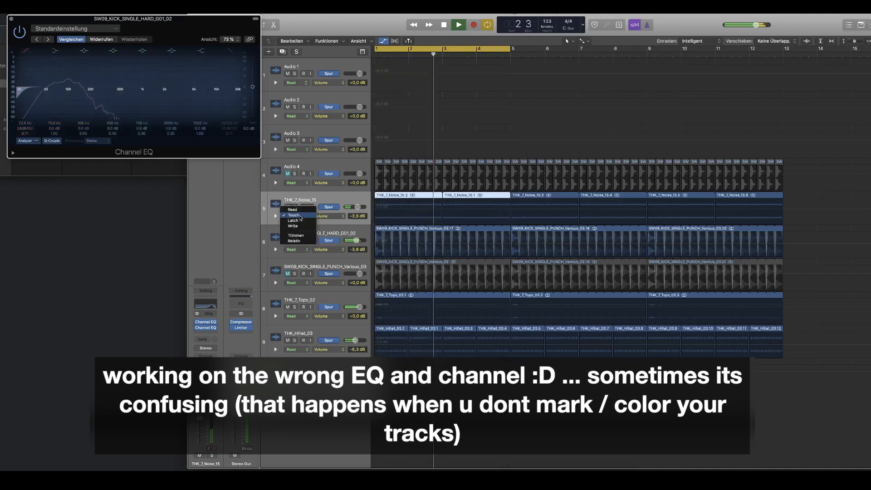
pyautogui.click(299, 210)
pyautogui.click(353, 198)
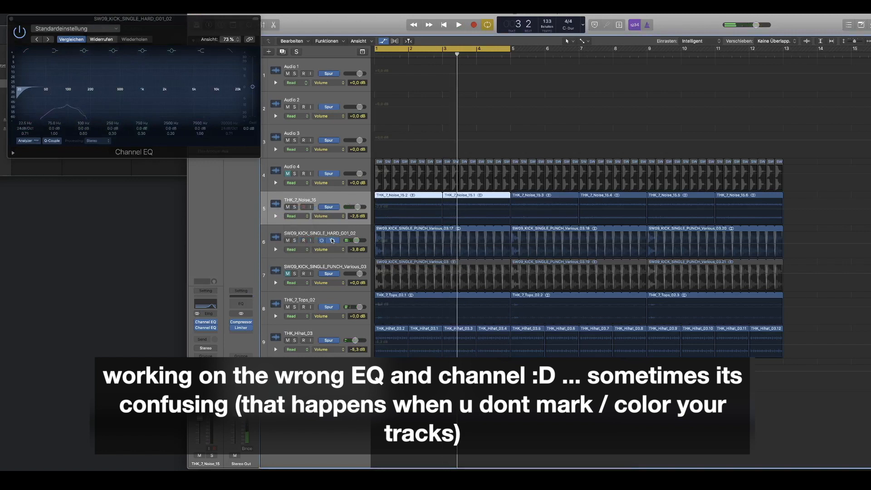
pyautogui.click(206, 328)
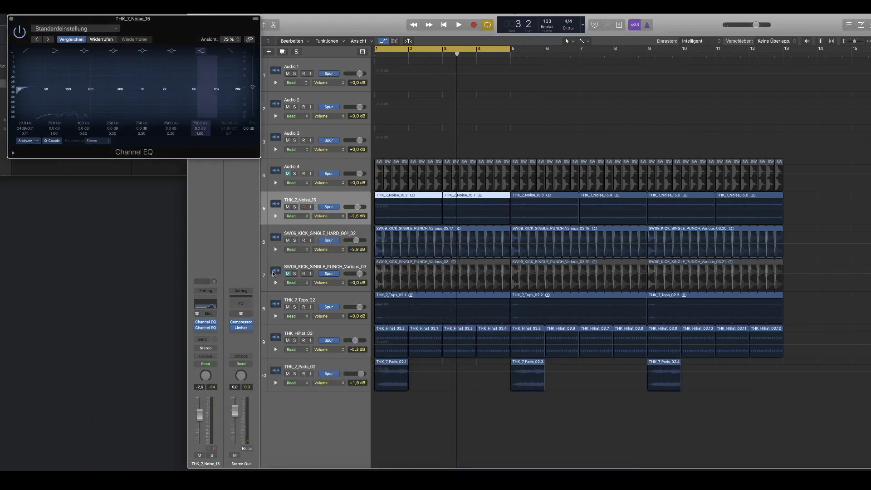
# Step: Record the noise EQ's low cut frequency as automation on THK_7_Noise_15 in Write mode and return the track to Read
pyautogui.click(313, 206)
pyautogui.click(299, 216)
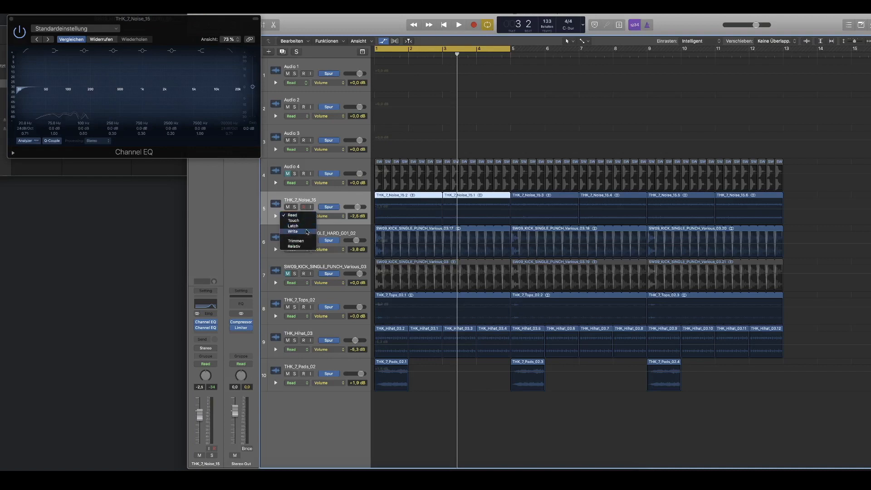
pyautogui.click(307, 232)
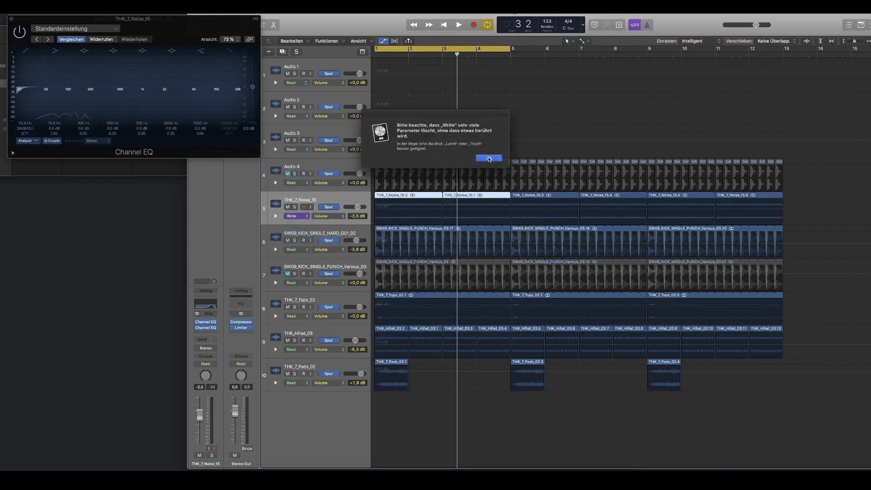
pyautogui.click(488, 159)
pyautogui.press('space')
pyautogui.click(30, 93)
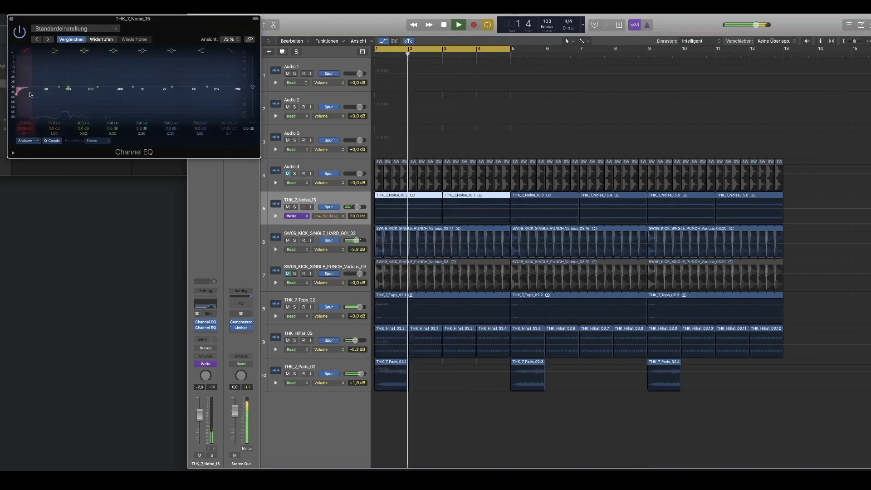
pyautogui.click(305, 217)
pyautogui.click(489, 233)
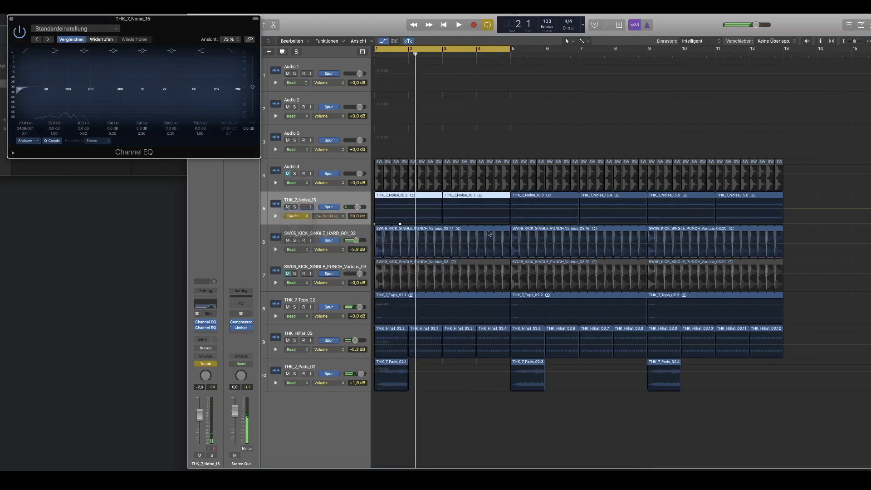
# Step: Ramp the noise track's low cut frequency down from 20000 Hz at bar 1 to a new automation point at bar 9
pyautogui.click(546, 224)
pyautogui.moveTo(546, 224); pyautogui.dragTo(647, 224)
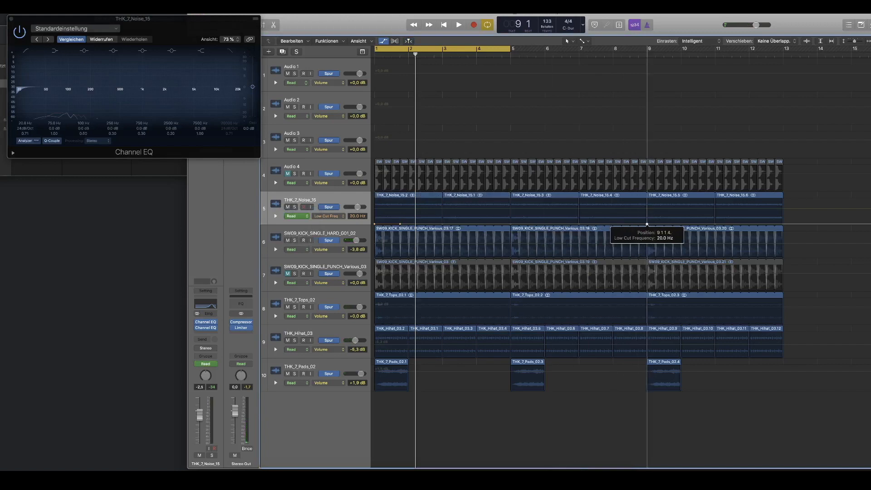
pyautogui.click(634, 226)
pyautogui.moveTo(634, 226); pyautogui.dragTo(376, 200)
# Step: Start playback and turn off the cycle range
pyautogui.press('space')
pyautogui.click(424, 48)
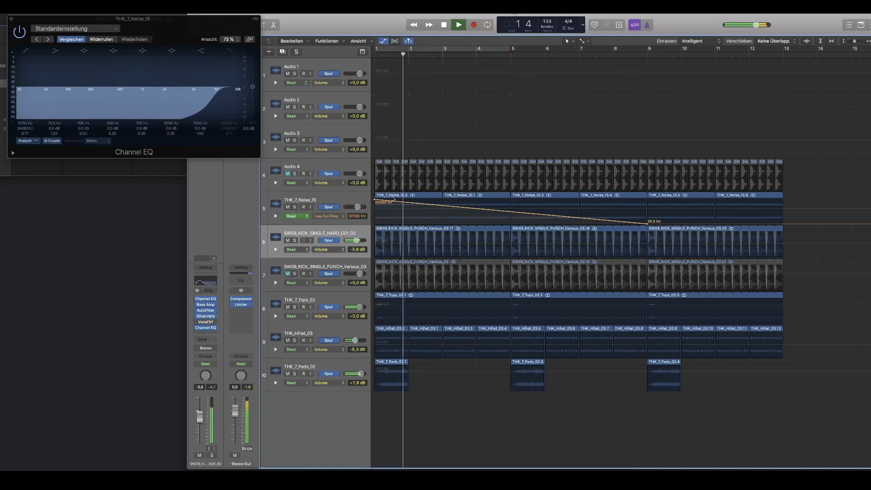
# Step: Try reshaping the noise track's low cut ramp near bar 8, undo that track's low cut automation and restart playback
pyautogui.moveTo(510, 212); pyautogui.dragTo(627, 211)
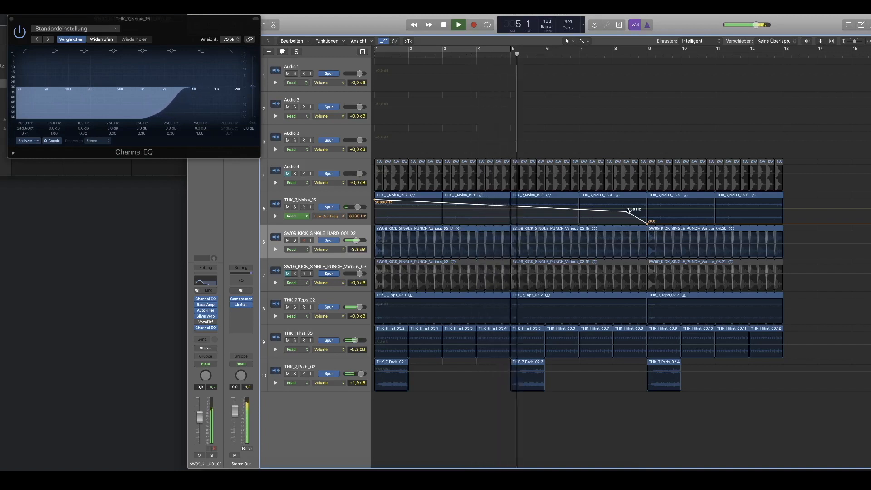
pyautogui.moveTo(628, 211); pyautogui.dragTo(380, 387)
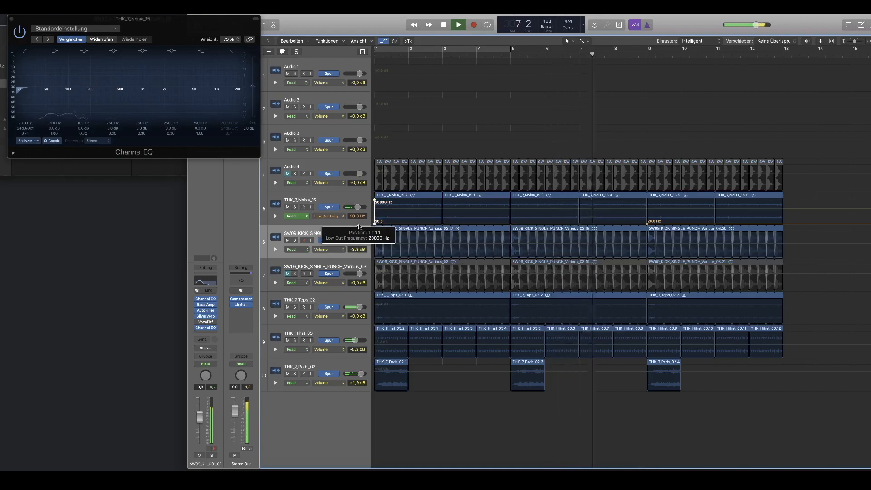
pyautogui.click(326, 233)
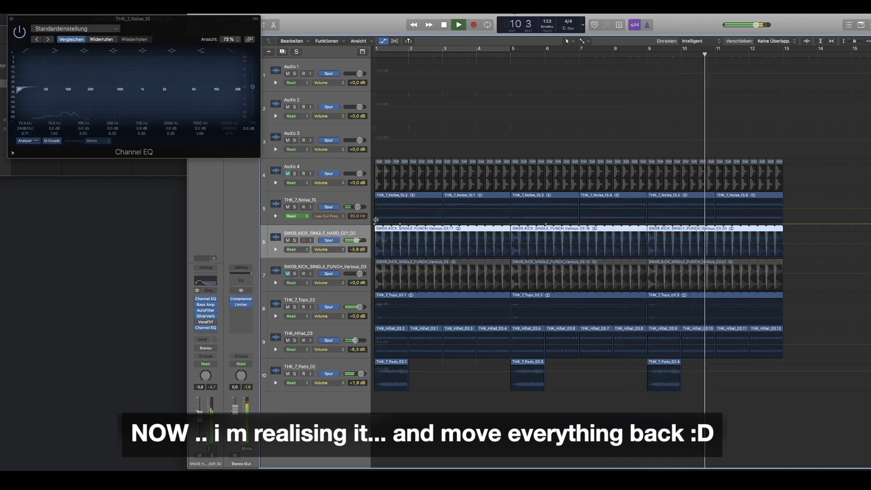
pyautogui.press('super+z')
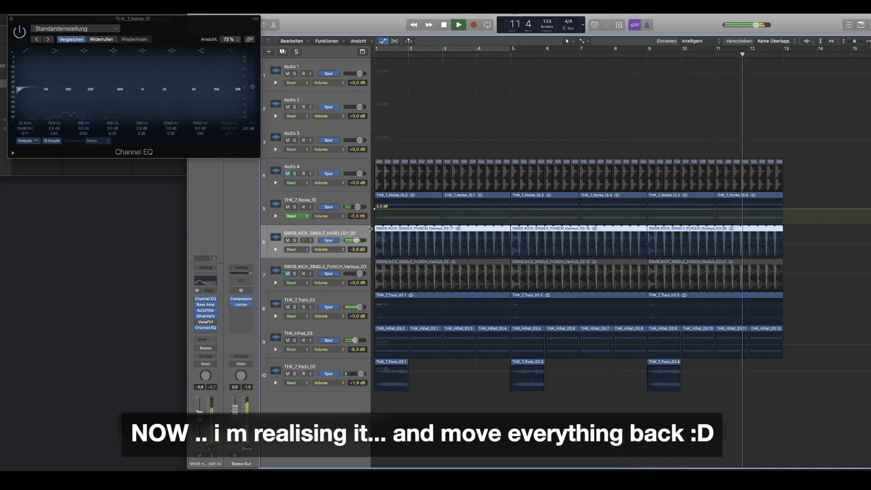
pyautogui.press('Return')
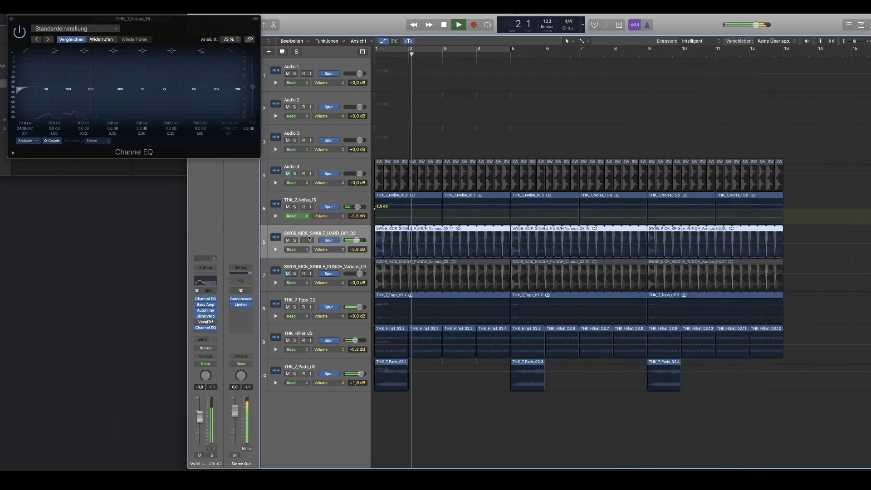
# Step: Open the last Channel EQ on the HARD_G01_02 kick track and sweep its low cut upward
pyautogui.click(205, 327)
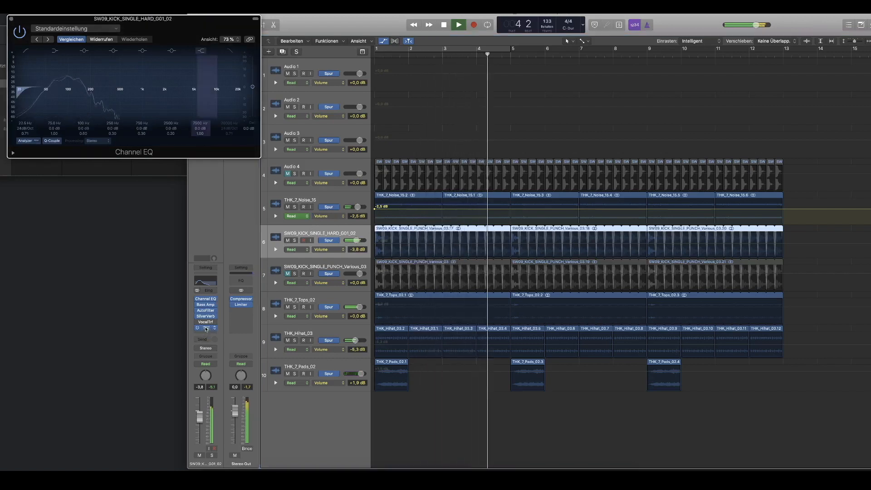
pyautogui.click(205, 328)
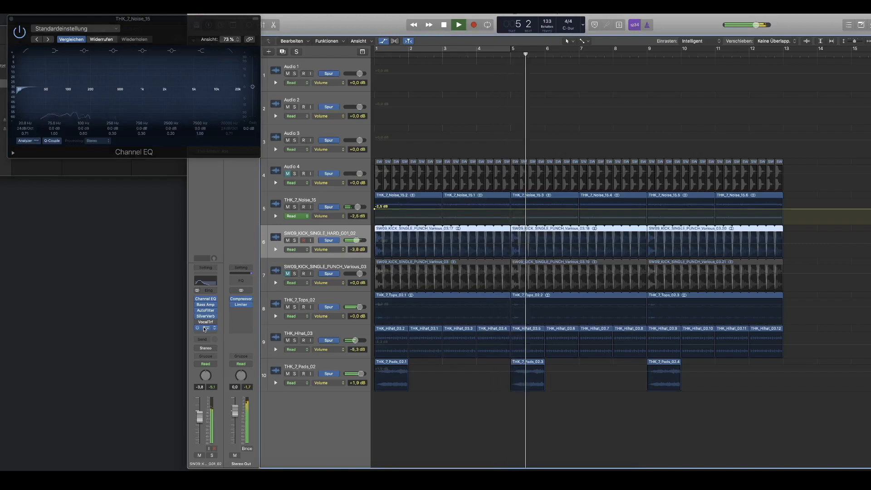
pyautogui.click(207, 329)
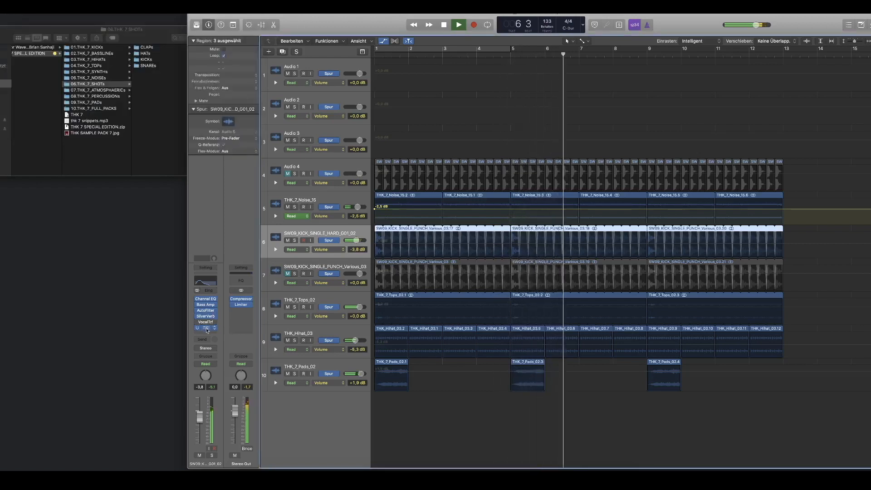
pyautogui.click(206, 329)
pyautogui.moveTo(25, 92); pyautogui.dragTo(151, 116)
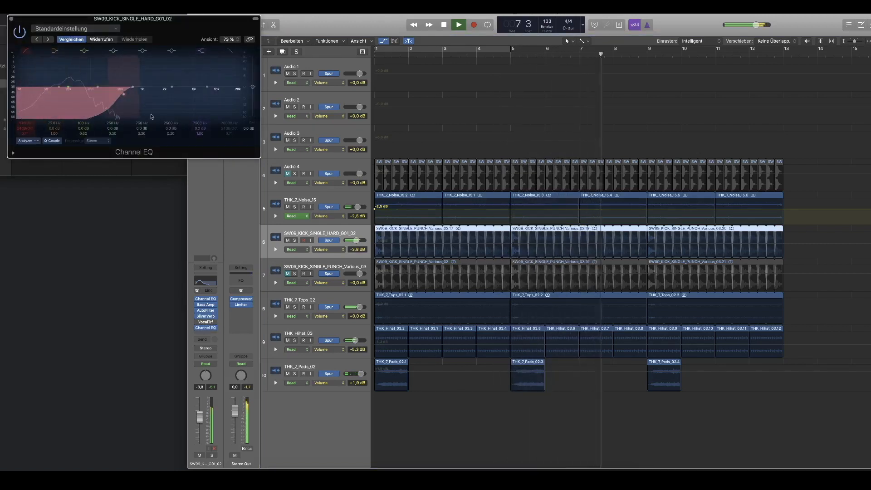
# Step: Record the HARD_G01_02 kick's low cut at about 21 Hz in Touch mode and return its automation to Read
pyautogui.click(299, 250)
pyautogui.click(297, 258)
pyautogui.click(30, 107)
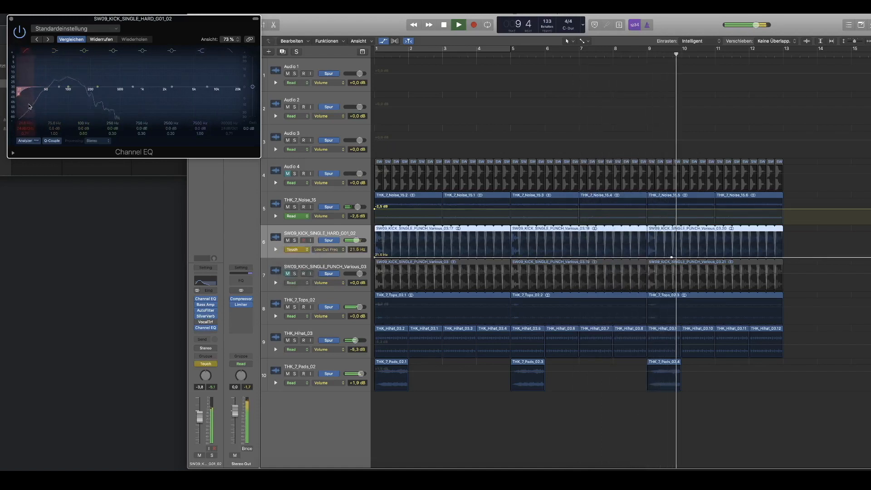
pyautogui.click(292, 249)
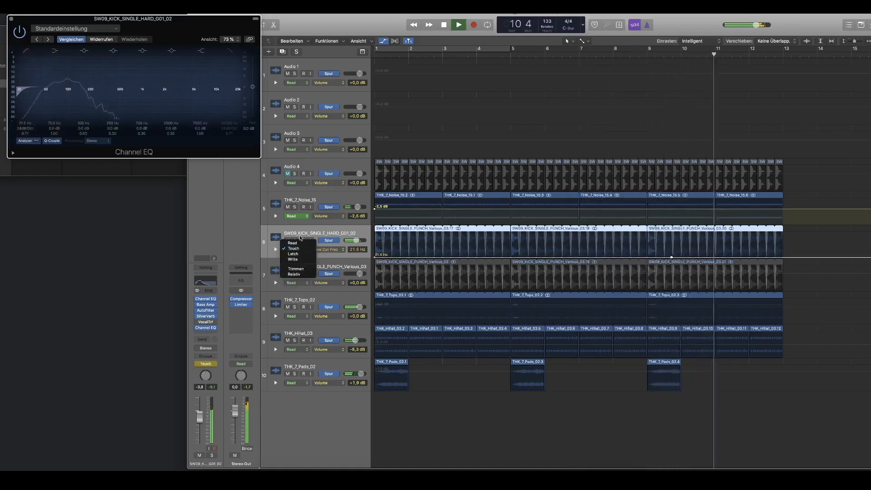
pyautogui.click(295, 243)
# Step: Automate the HARD_G01_02 kick's low cut falling from 20000 Hz at bar 1 to about 295 Hz before bar 9, and about 21 Hz at bar 9
pyautogui.click(475, 55)
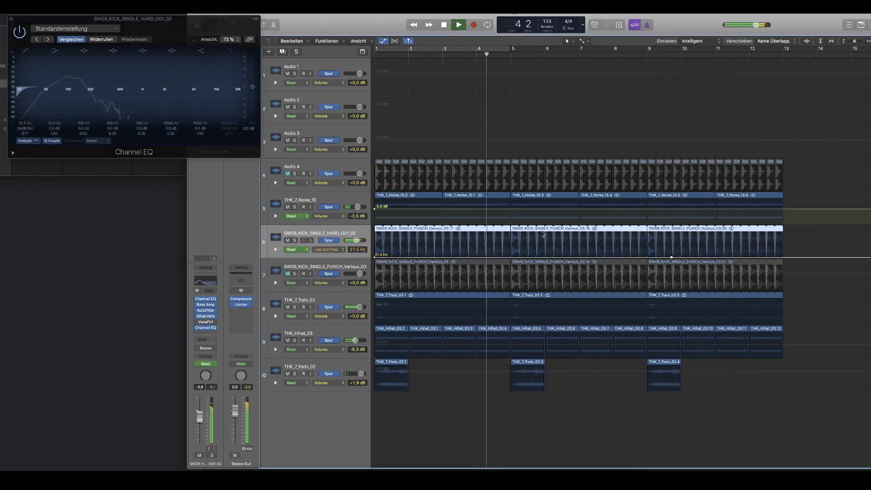
pyautogui.click(647, 258)
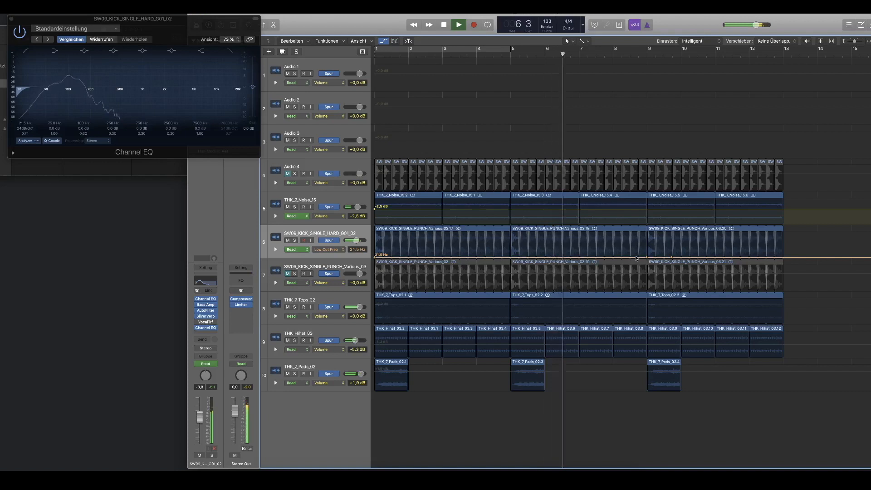
pyautogui.moveTo(636, 258); pyautogui.dragTo(371, 232)
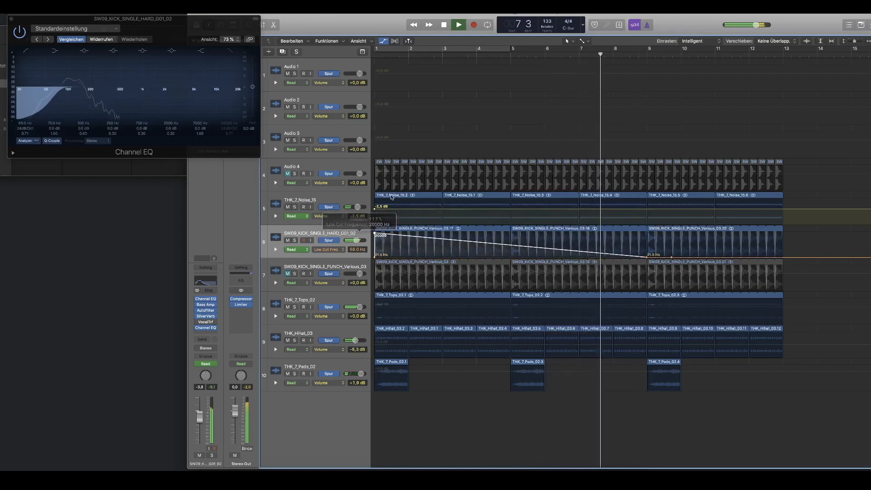
pyautogui.click(611, 248)
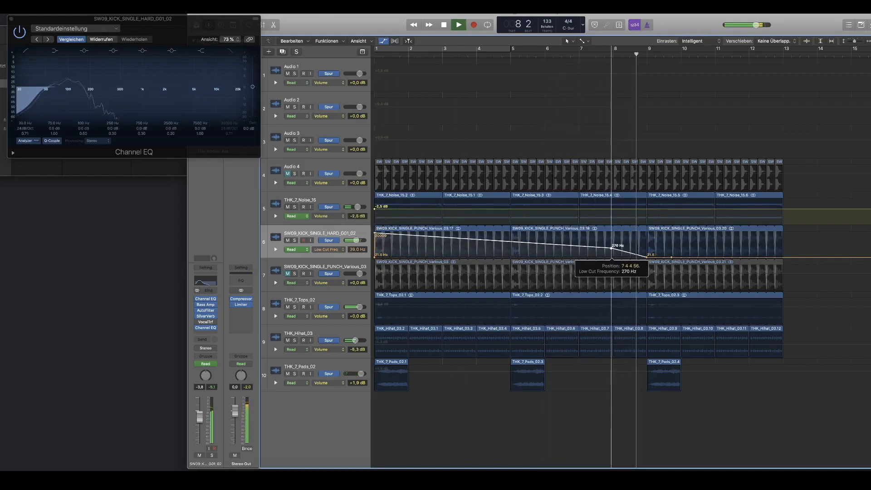
pyautogui.moveTo(611, 248); pyautogui.dragTo(635, 248)
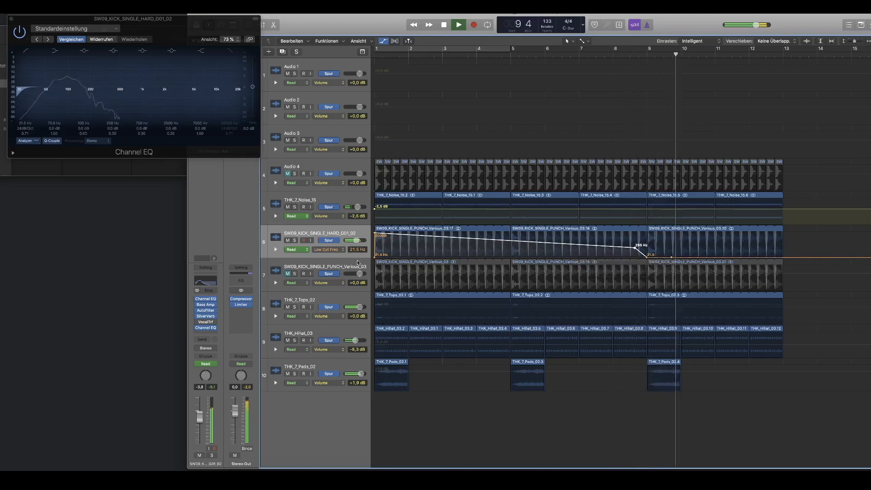
# Step: Unmute the PUNCH_Various_03 kick track, delete its two regions before bar 9 and replay from bar 1
pyautogui.click(287, 274)
pyautogui.press('space')
pyautogui.click(379, 263)
pyautogui.press('Delete')
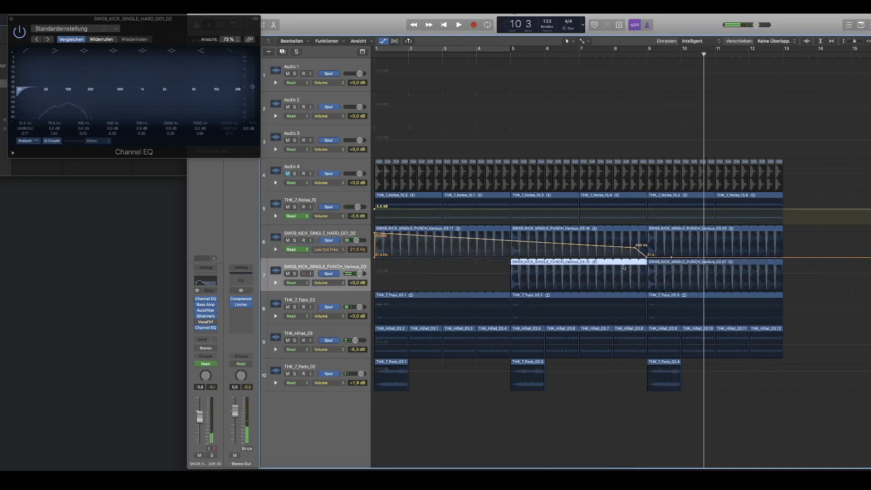
pyautogui.press('Delete')
pyautogui.press('space')
pyautogui.click(385, 51)
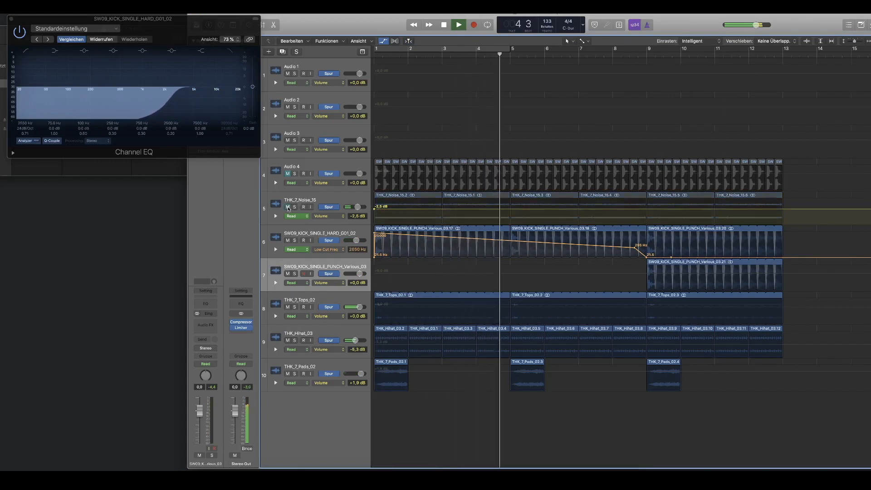
# Step: Automate the THK_7_Noise_15 track's volume to rise from silence at bar 1 to -2.5 dB at bar 9, and replay from bar 1
pyautogui.click(647, 210)
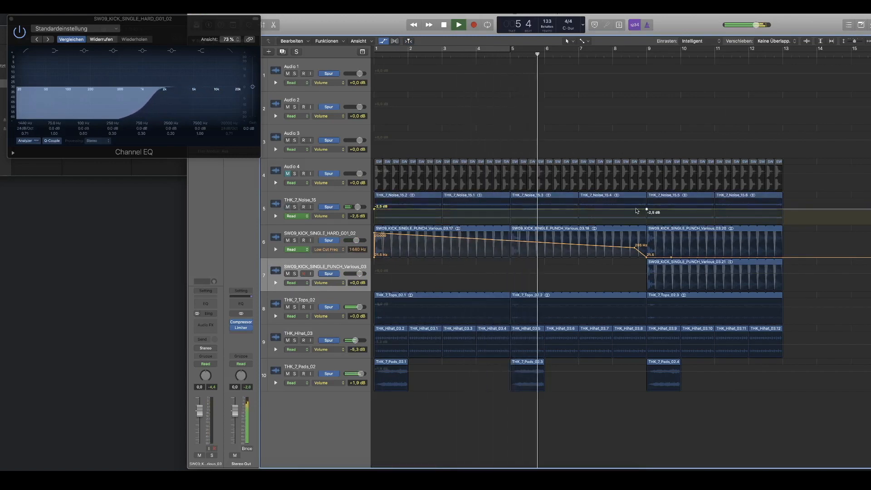
pyautogui.moveTo(637, 209); pyautogui.dragTo(375, 224)
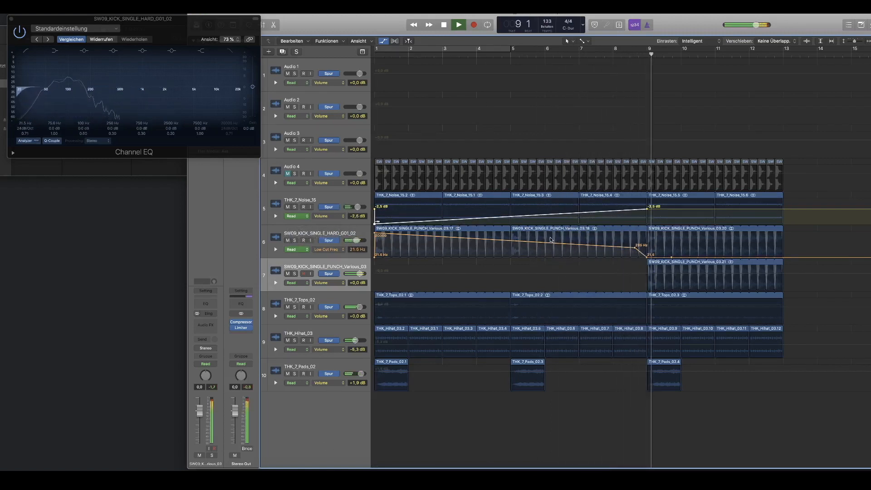
pyautogui.click(380, 54)
# Step: Open the Channel EQ on the THK_7_Pads_02 track and record its high cut frequency in Touch mode
pyautogui.click(321, 367)
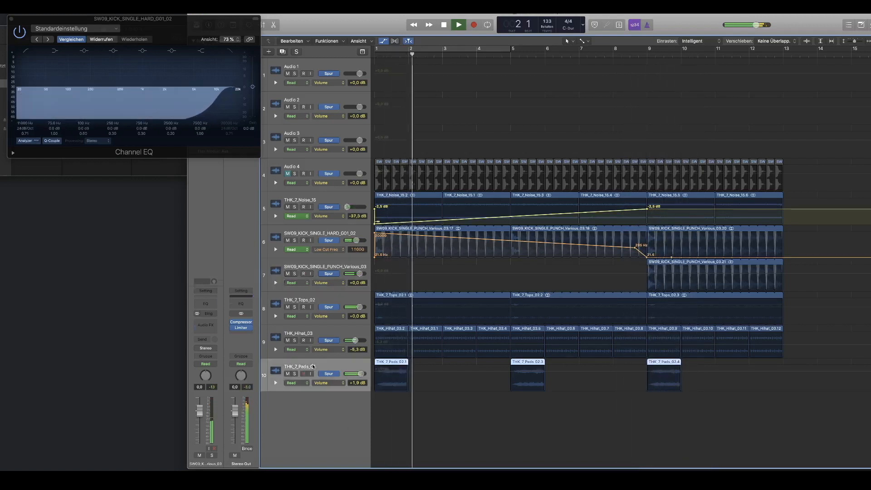
pyautogui.click(206, 317)
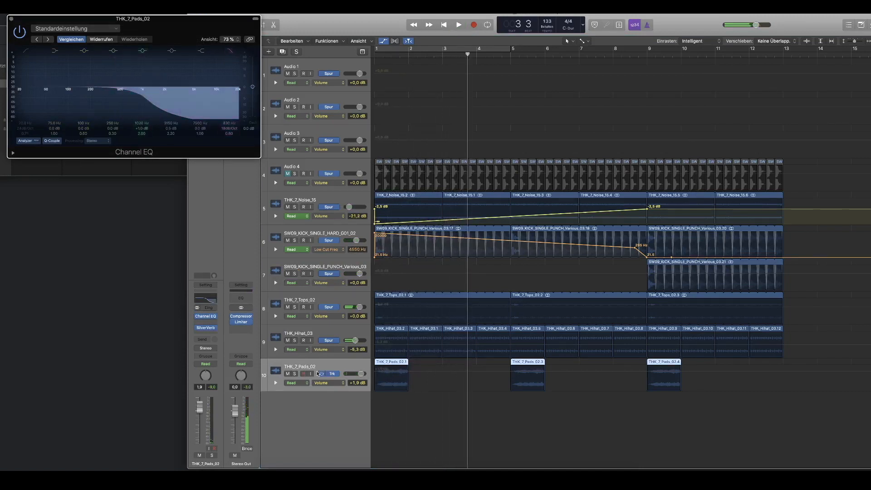
pyautogui.click(302, 383)
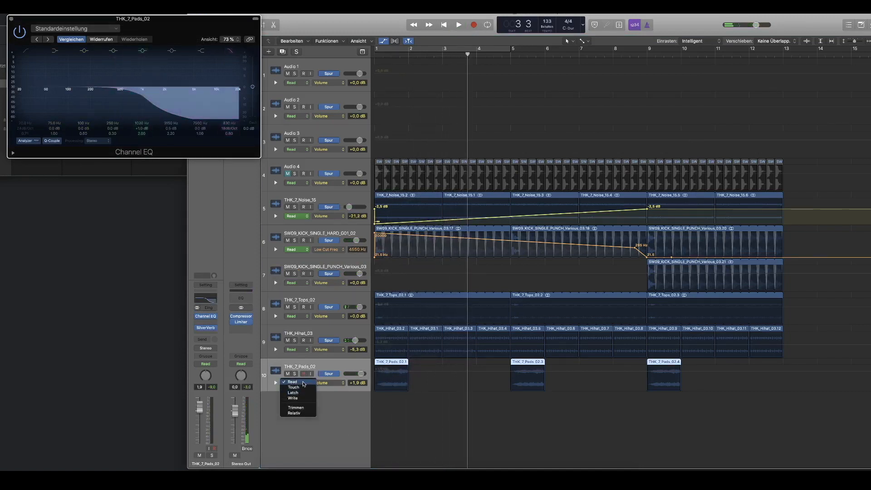
pyautogui.click(303, 388)
pyautogui.press('space')
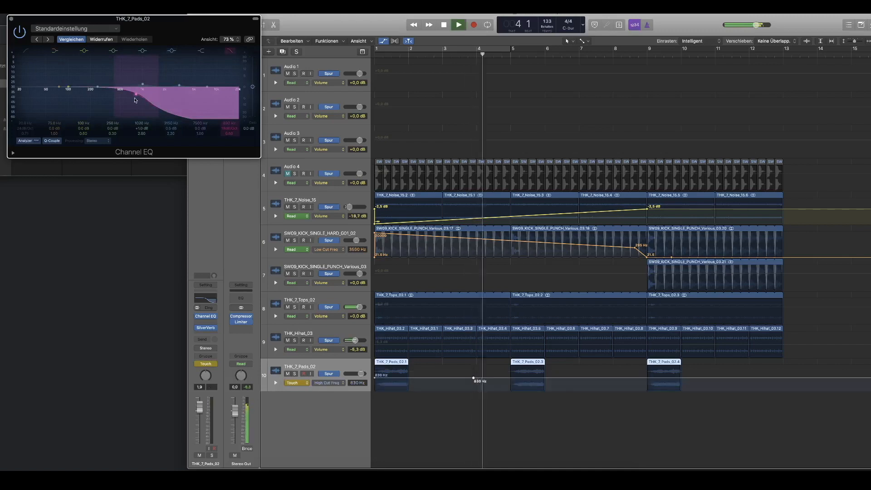
# Step: Return the pads automation to Read, ramp its high cut up from bar 1 to 20000 Hz near bar 9, and replay from the start
pyautogui.click(300, 384)
pyautogui.click(303, 377)
pyautogui.moveTo(641, 378); pyautogui.dragTo(643, 373)
pyautogui.moveTo(474, 378); pyautogui.dragTo(375, 390)
pyautogui.moveTo(337, 442); pyautogui.dragTo(358, 385)
pyautogui.press('space')
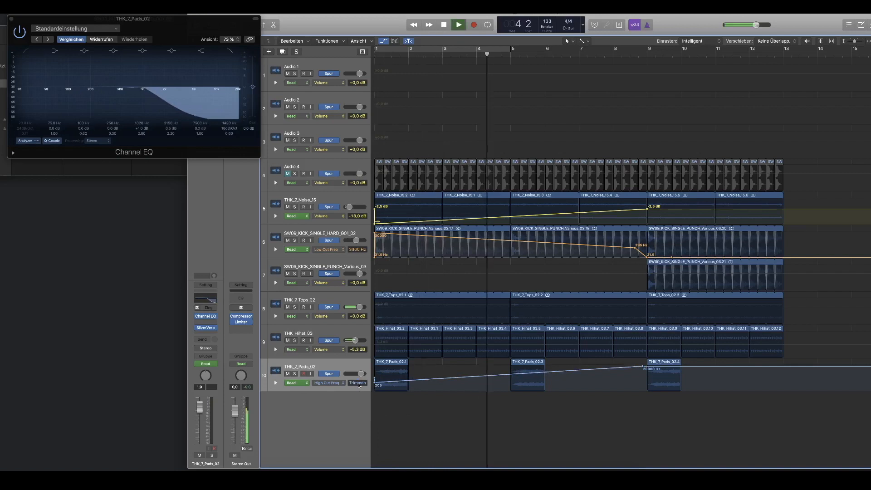
pyautogui.press('Return')
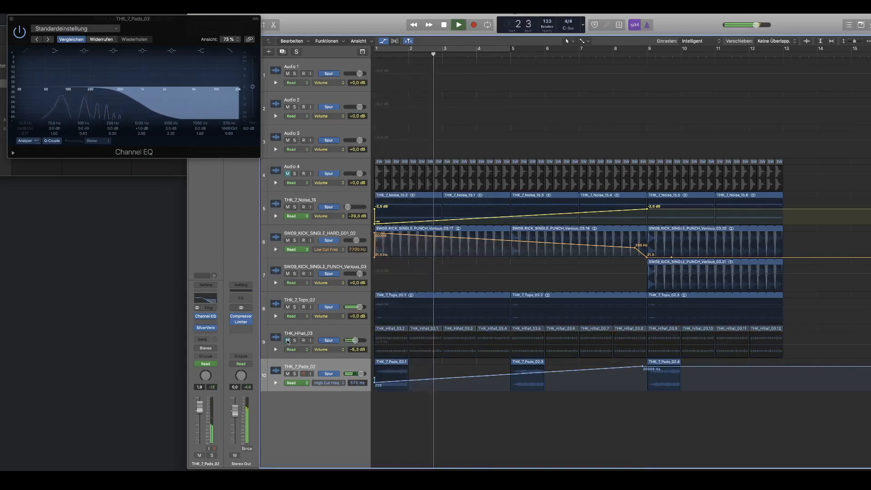
# Step: Automate the THK_Hihat_03 track's volume to rise from silence at bar 1 to -5.3 dB at bar 9
pyautogui.click(303, 331)
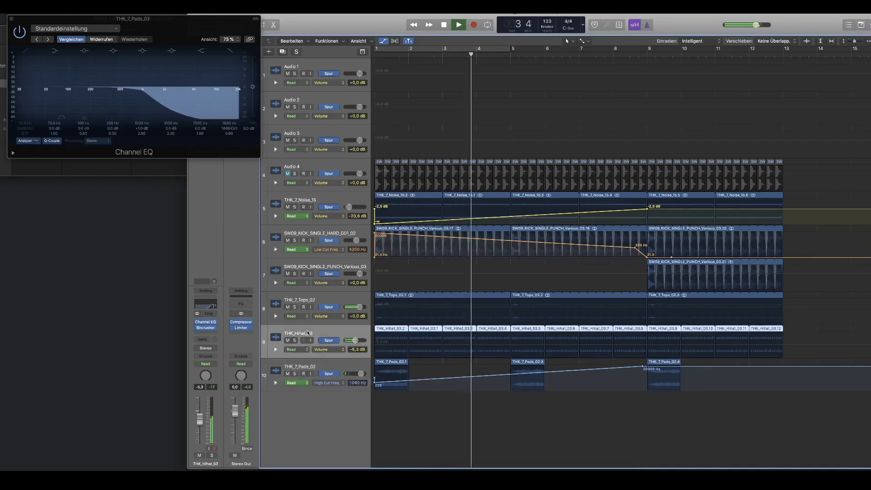
pyautogui.click(647, 345)
pyautogui.click(639, 344)
pyautogui.moveTo(639, 346); pyautogui.dragTo(340, 358)
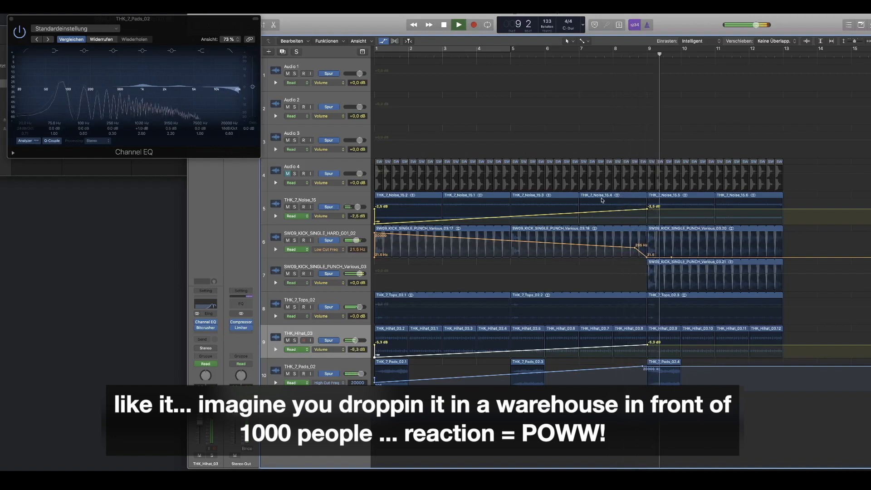
# Step: Set the cycle range from bar 9 to bar 13 to loop the drop section
pyautogui.scroll(-1, 601, 200)
pyautogui.scroll(-2, 601, 200)
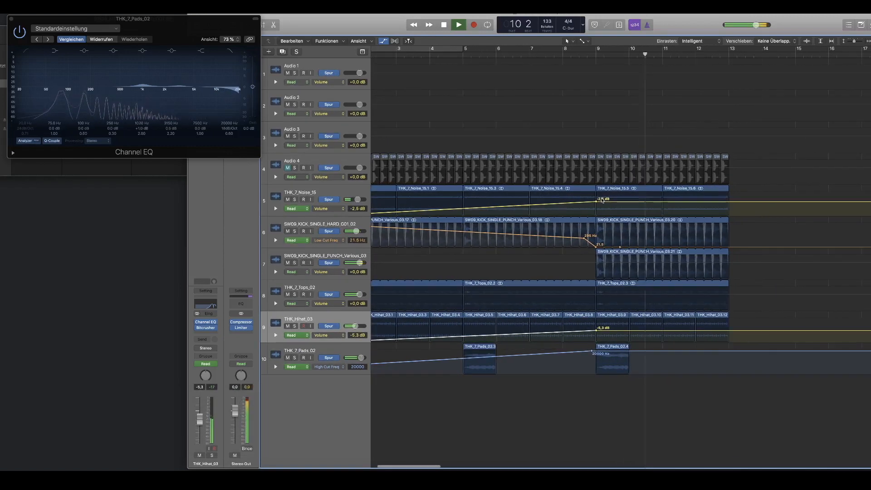
pyautogui.moveTo(604, 49); pyautogui.dragTo(706, 70)
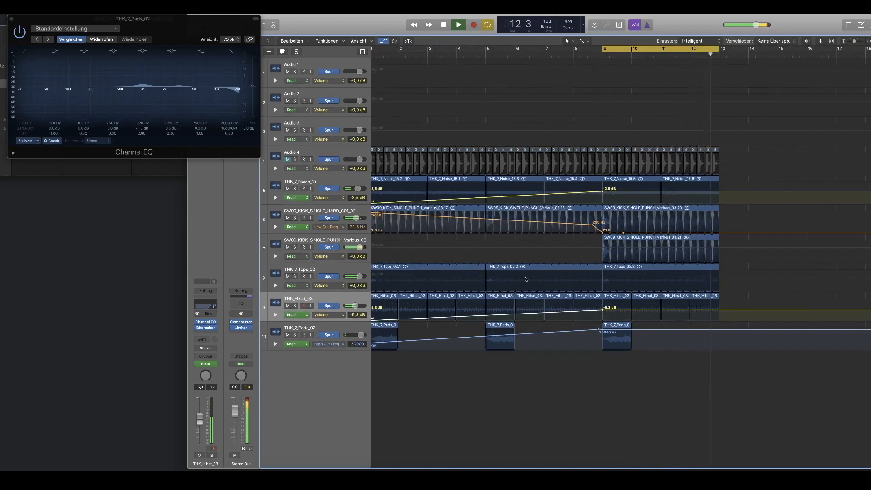
pyautogui.scroll(-3, 590, 340)
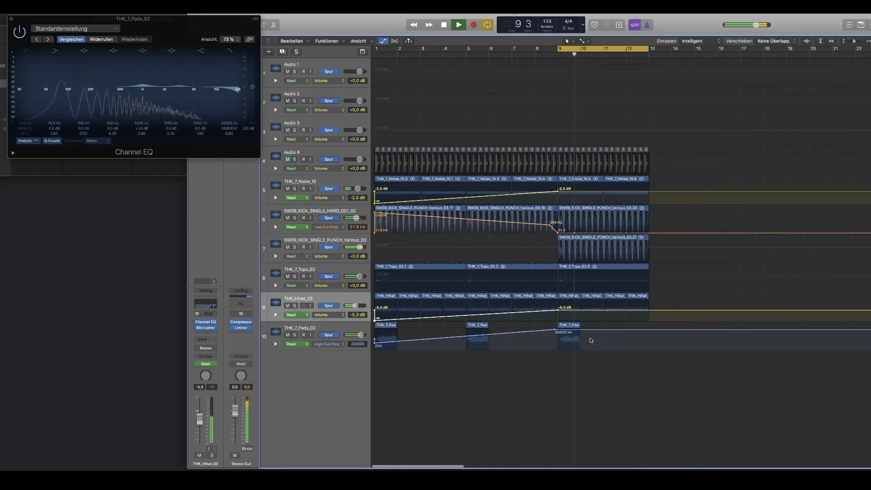